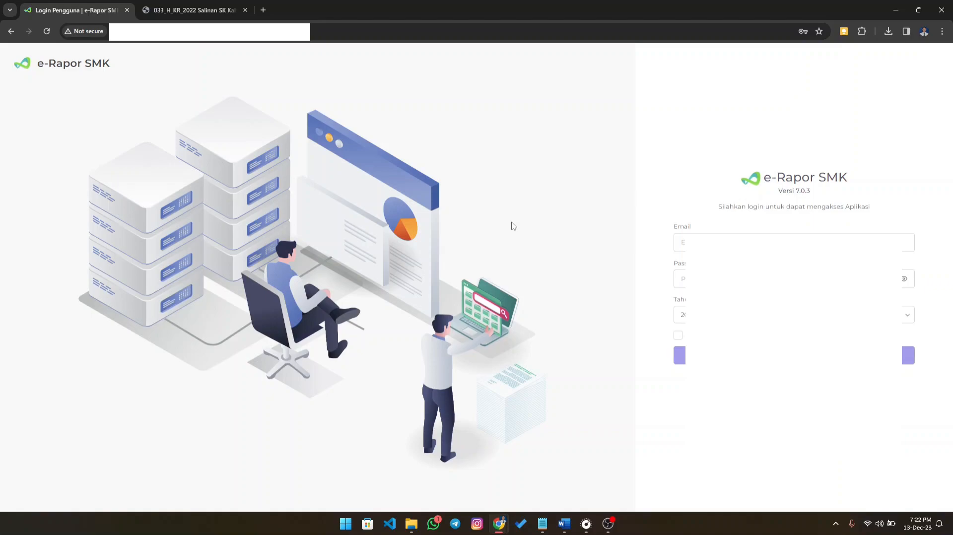
- Log in to e-Rapor SMK with the saved account e-mail and password
left_click(793, 243)
left_click(794, 268)
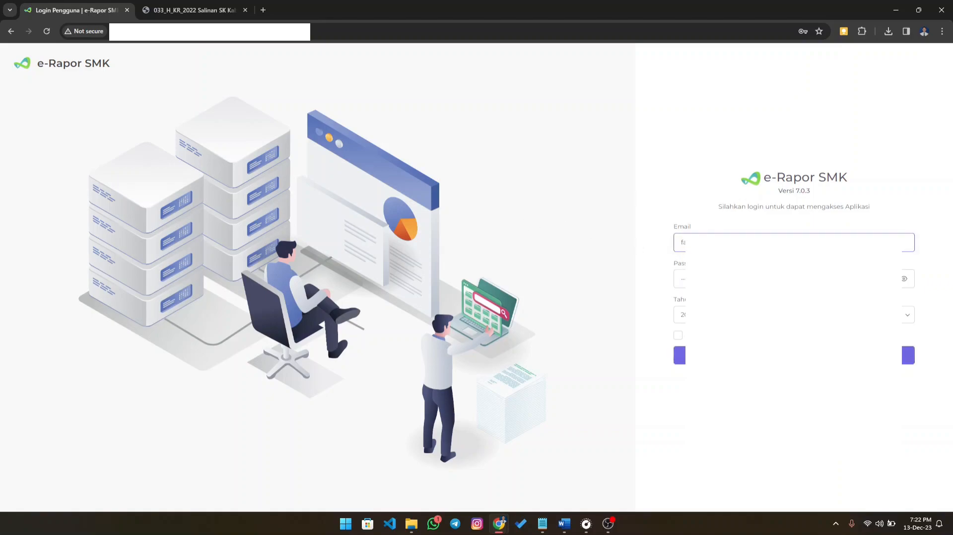
left_click(793, 356)
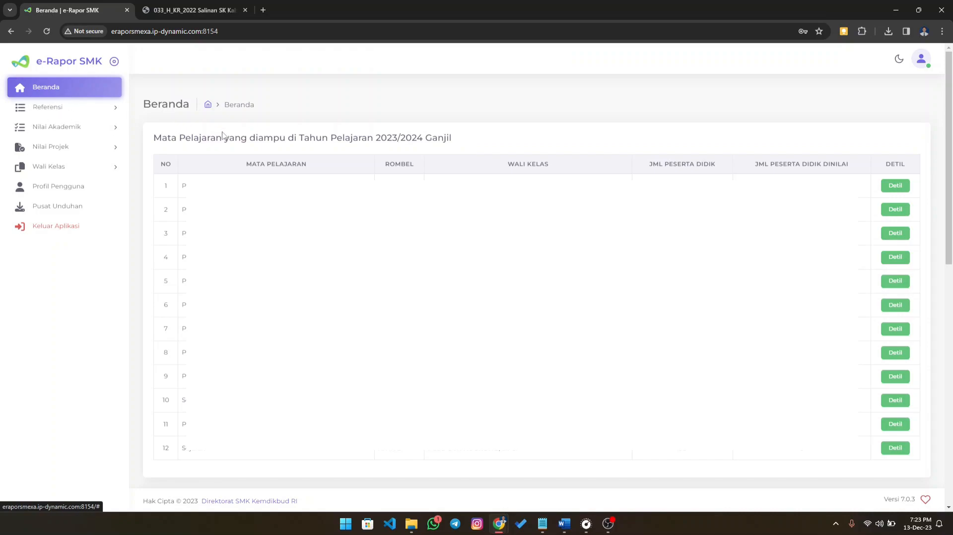
- Open the Capaian Pembelajaran reference data and look through its list of learning outcomes
left_click(92, 133)
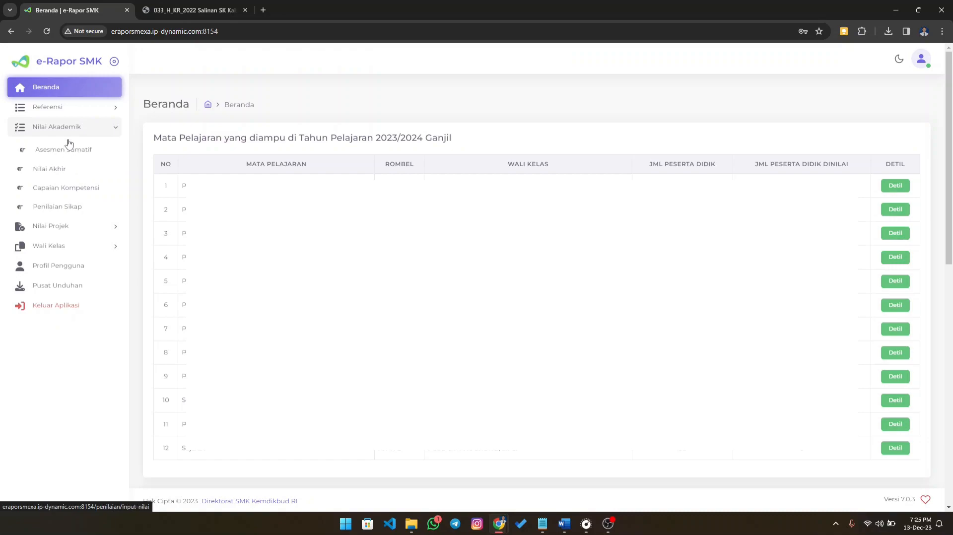
left_click(62, 114)
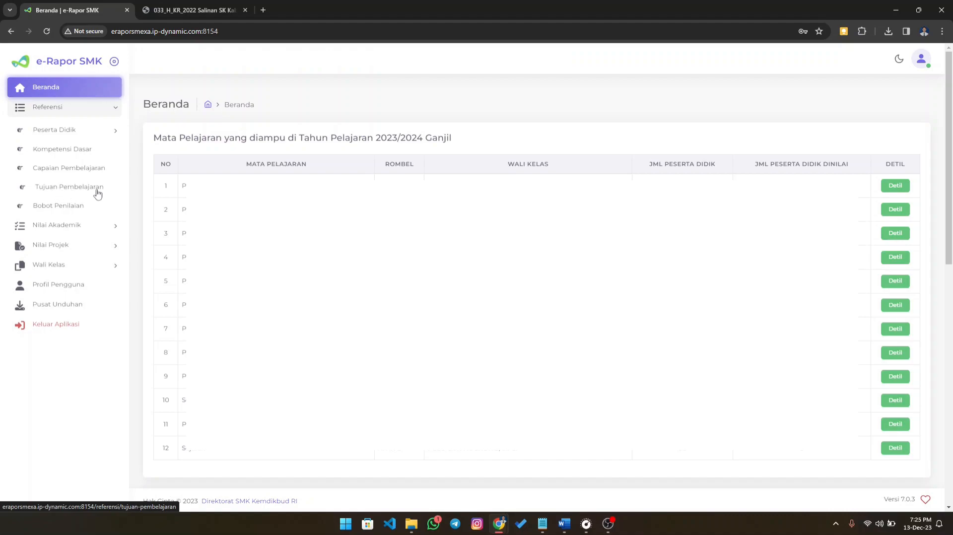
left_click(61, 172)
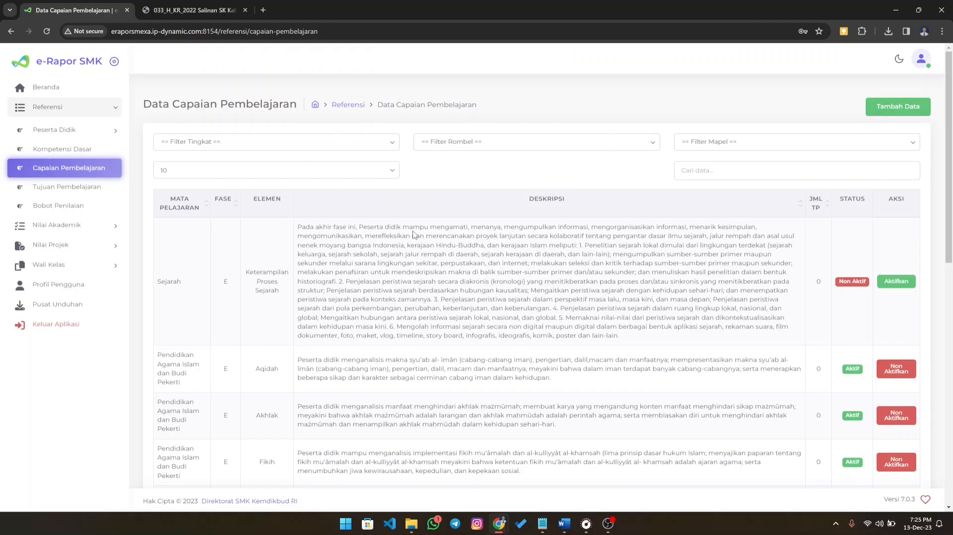
scroll(417, 234, "down", 5)
scroll(332, 224, "up", 4)
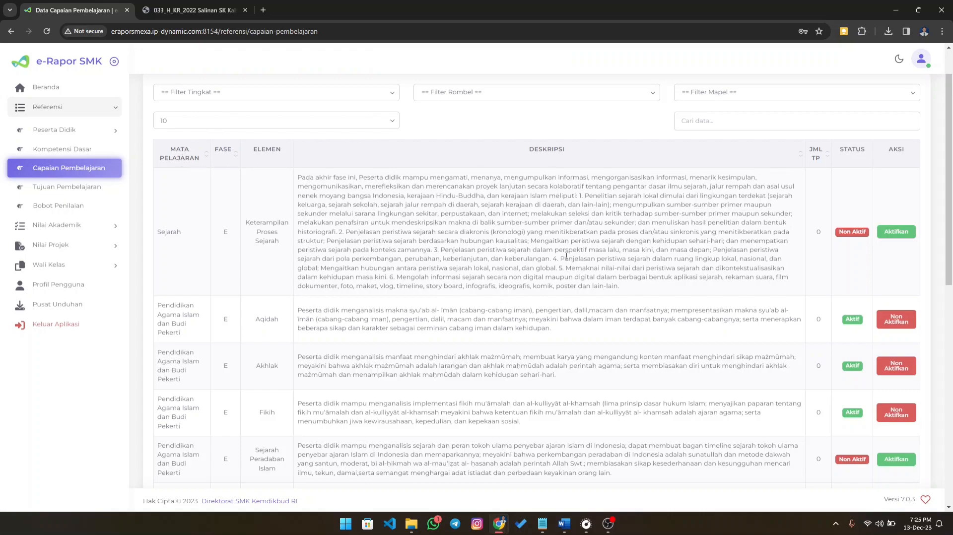
scroll(567, 256, "up", 1)
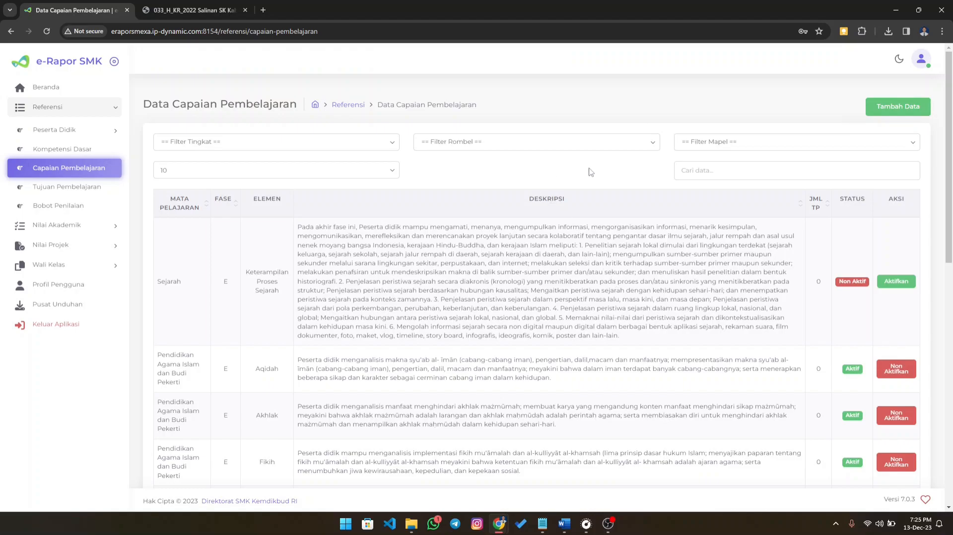
scroll(446, 201, "down", 15)
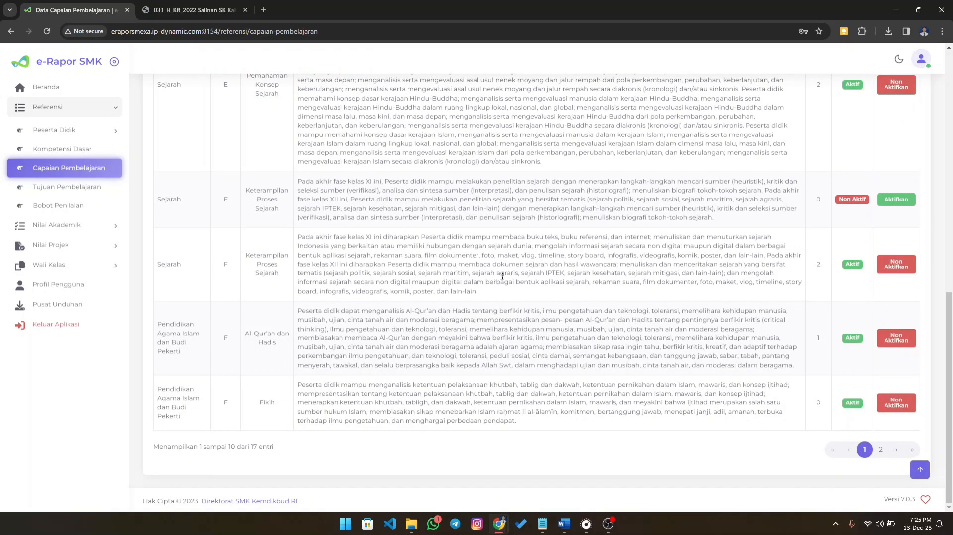
scroll(500, 270, "up", 15)
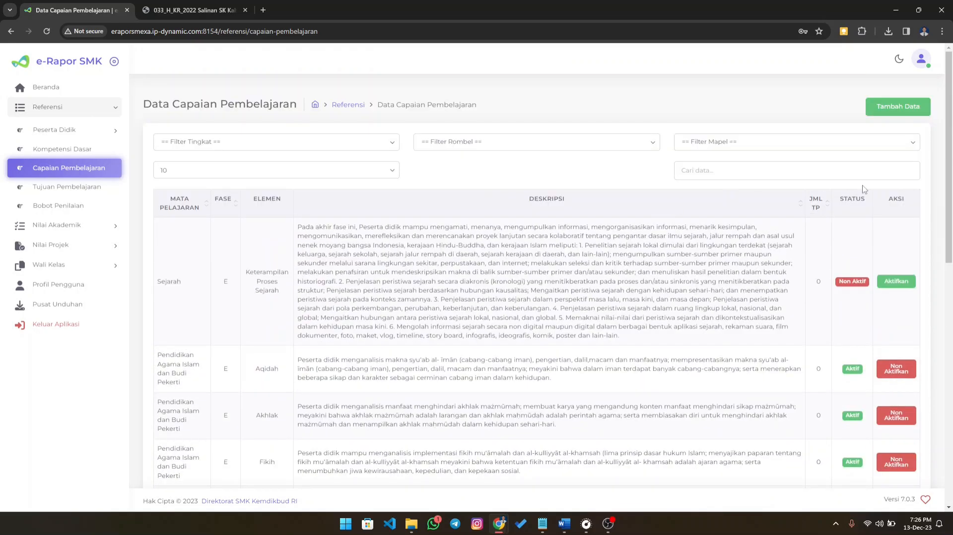
- Start a new Capaian Pembelajaran entry with Tingkat Kelas set to Kelas 10 and Rombongan Belajar to X RPL-1
left_click(901, 114)
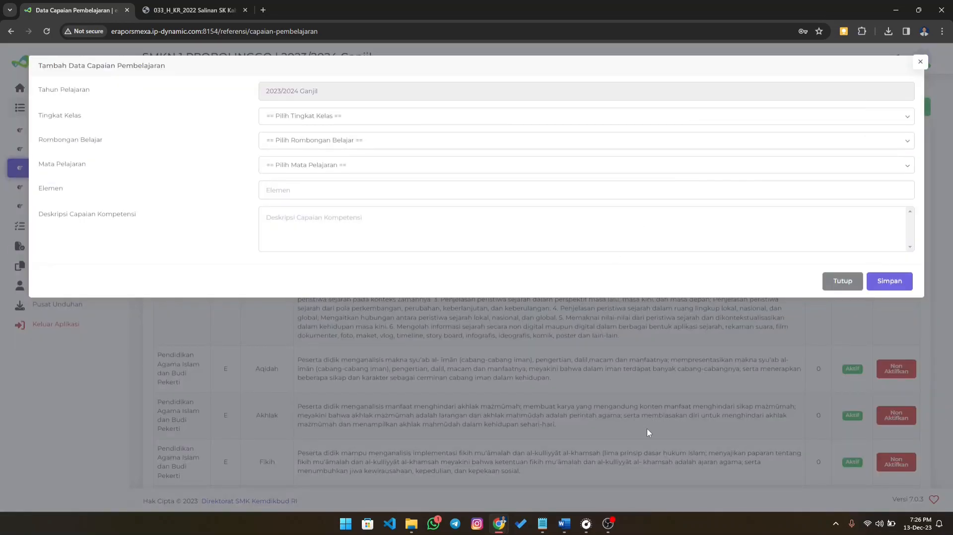
left_click(610, 527)
left_click(610, 527)
left_click(612, 528)
left_click(613, 529)
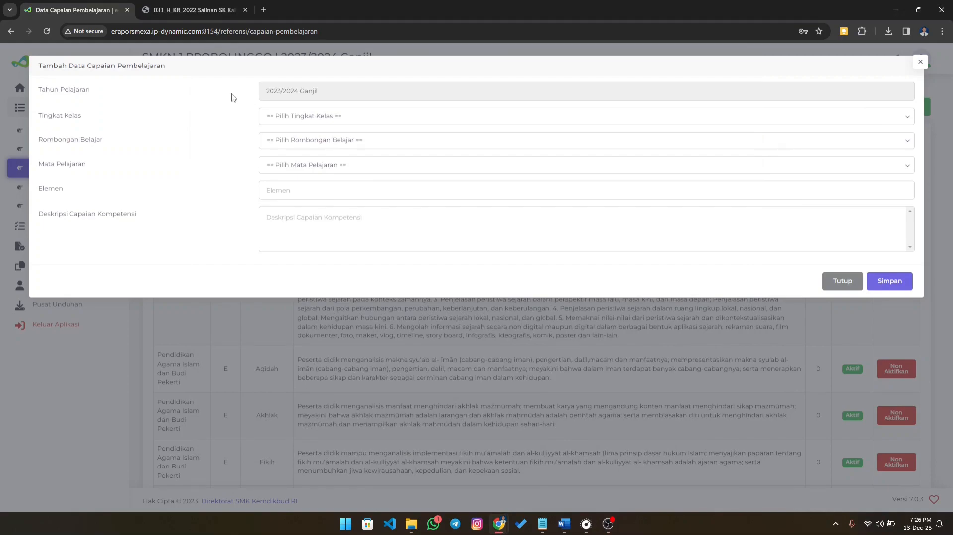
left_click(294, 118)
left_click(301, 141)
left_click(307, 139)
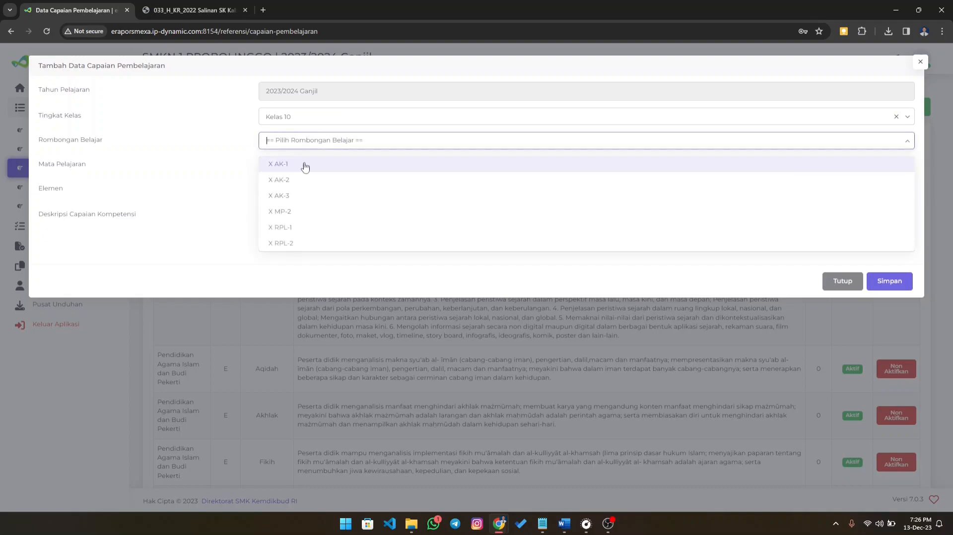
left_click(320, 226)
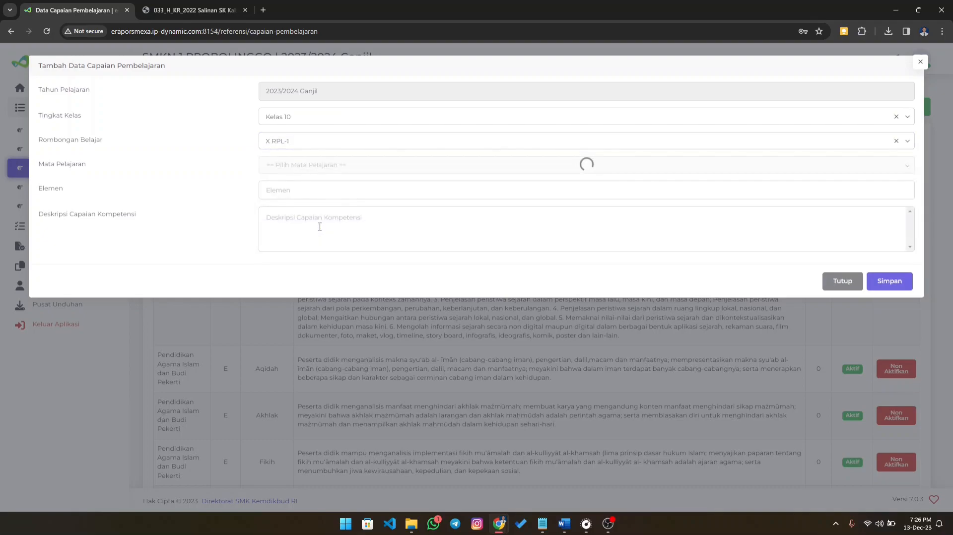
- Change Rombongan Belajar to X RPL-2 and set Mata Pelajaran to Pendidikan Agama Islam dan Budi Pekerti
left_click(271, 141)
left_click(311, 243)
left_click(319, 160)
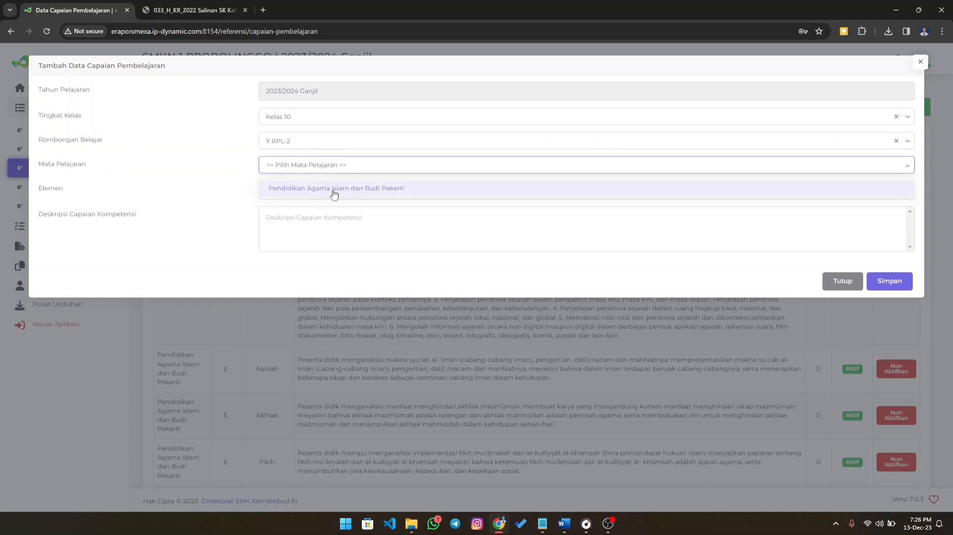
left_click(337, 189)
left_click(327, 193)
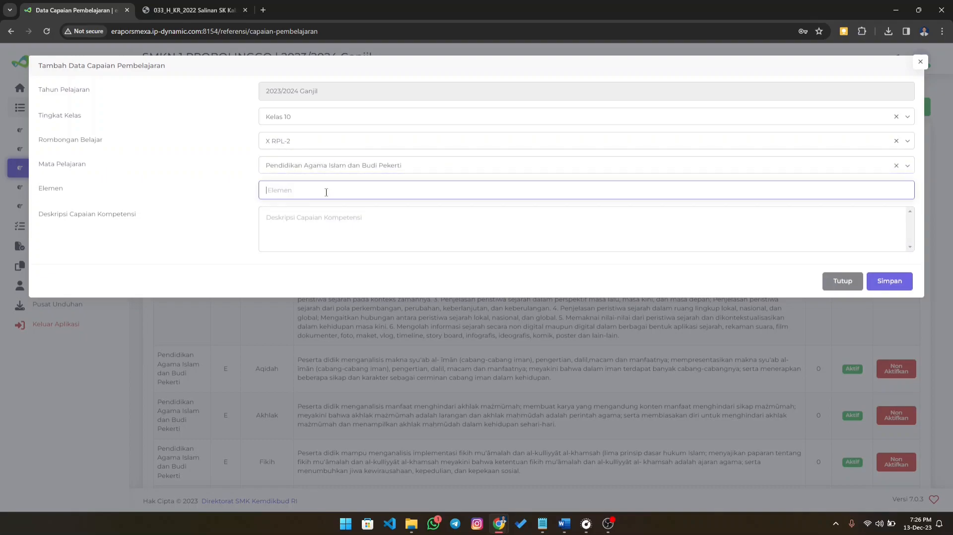
left_click(318, 221)
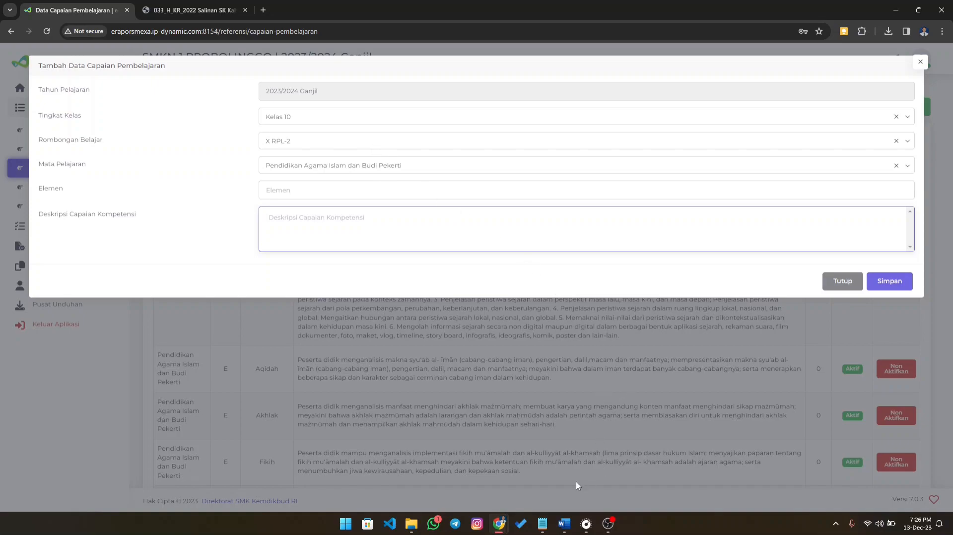
- Switch to the Word document and examine the Elemen, Capaian Pembelajaran and Tujuan Pembelajaran columns of the Tujuan Pembelajaran table
left_click(571, 523)
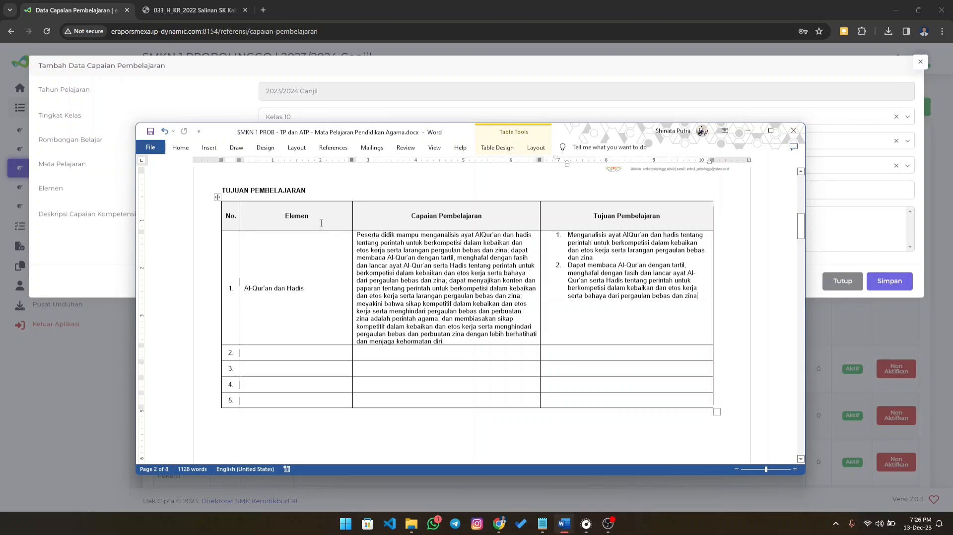
scroll(322, 223, "up", 10)
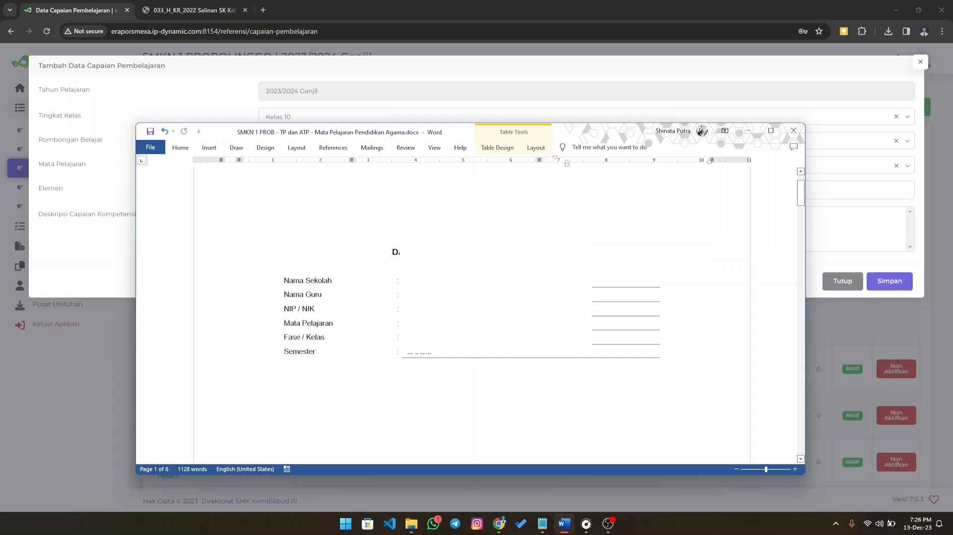
scroll(472, 312, "down", 10)
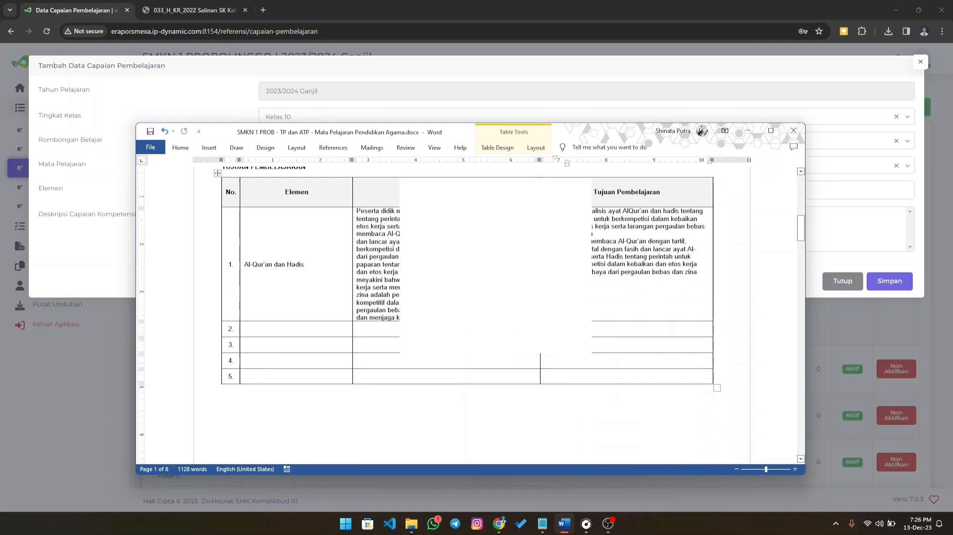
scroll(340, 239, "up", 1)
left_click_drag(279, 209, 403, 222)
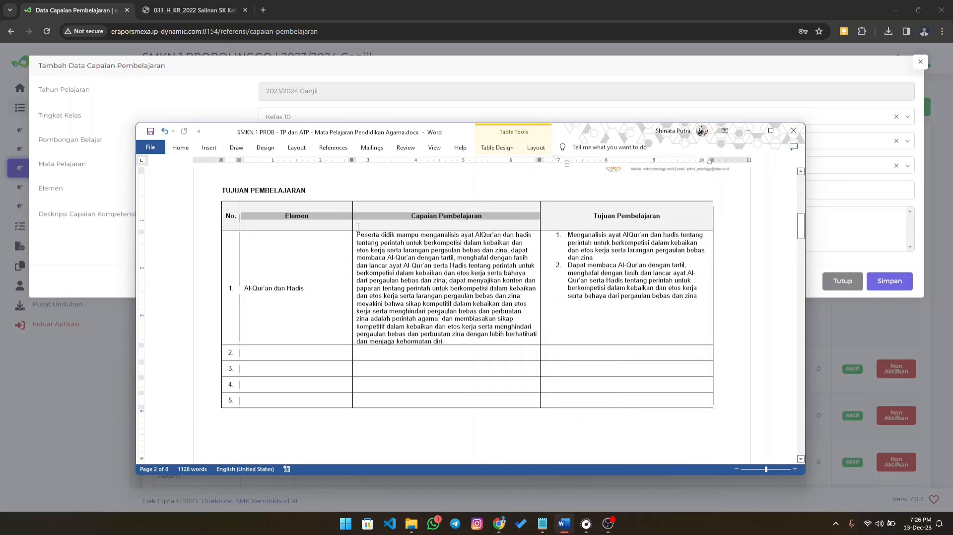
left_click(412, 221)
left_click_drag(591, 215, 660, 219)
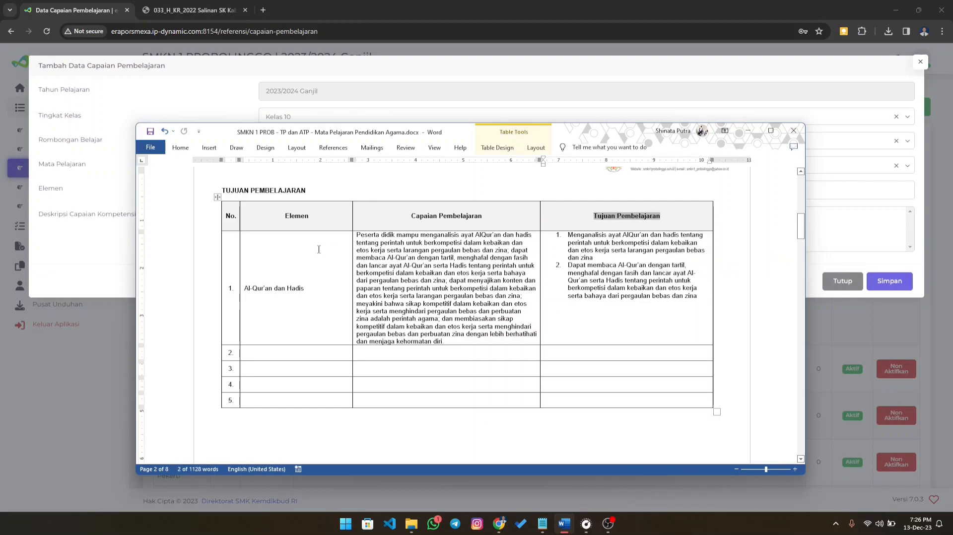
left_click(303, 219)
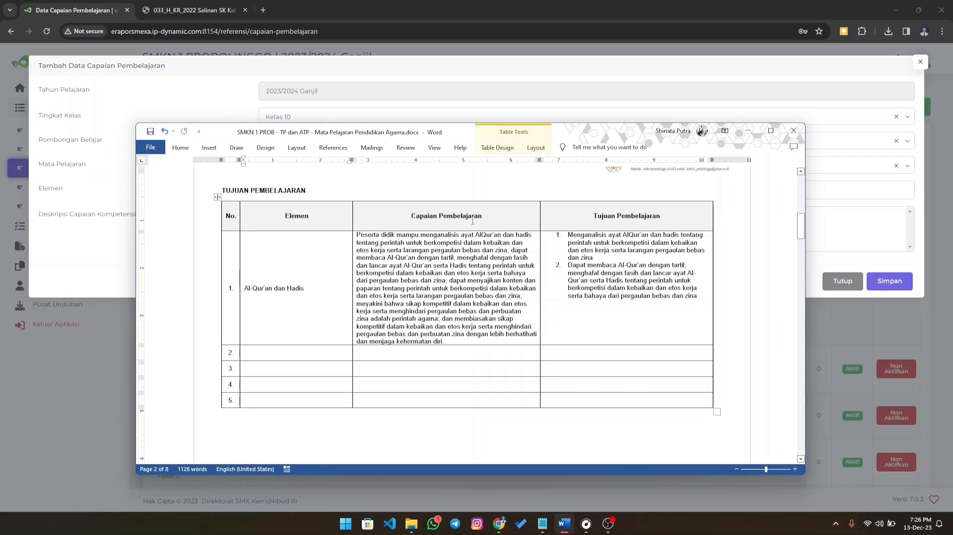
- Switch to the Capaian Pembelajaran decree PDF in the browser and jump to its Pendidikan Agama Islam dan Budi Pekerti section
left_click(194, 11)
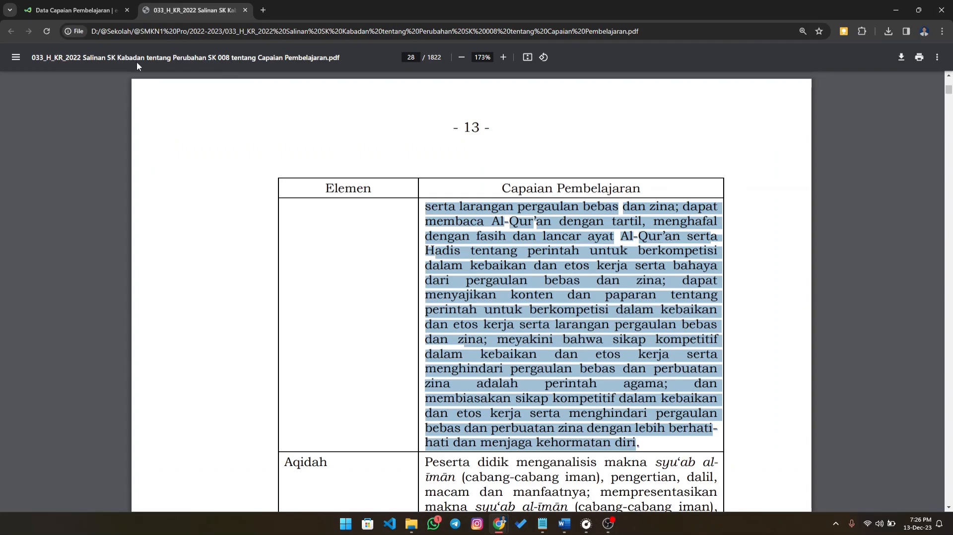
left_click(479, 247)
scroll(482, 247, "up", 15)
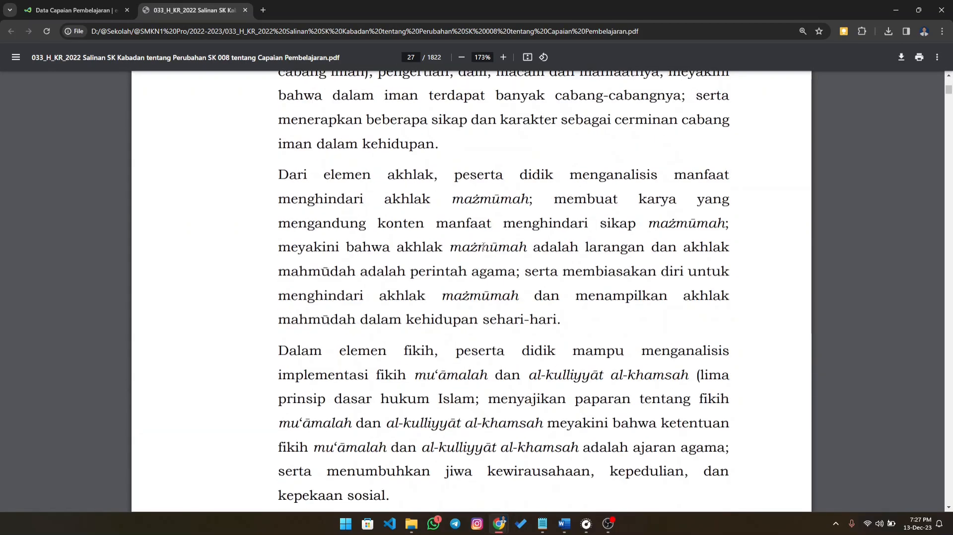
left_click(15, 57)
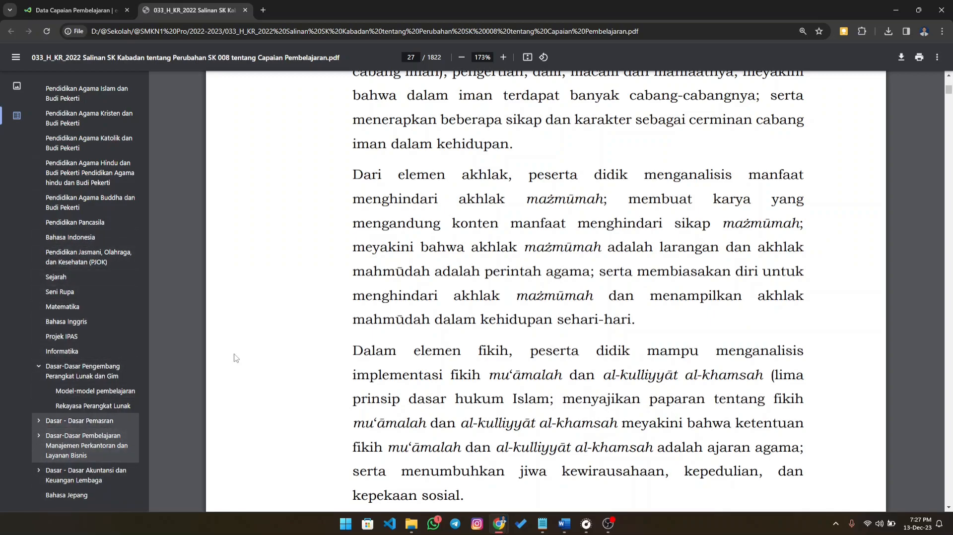
left_click(74, 95)
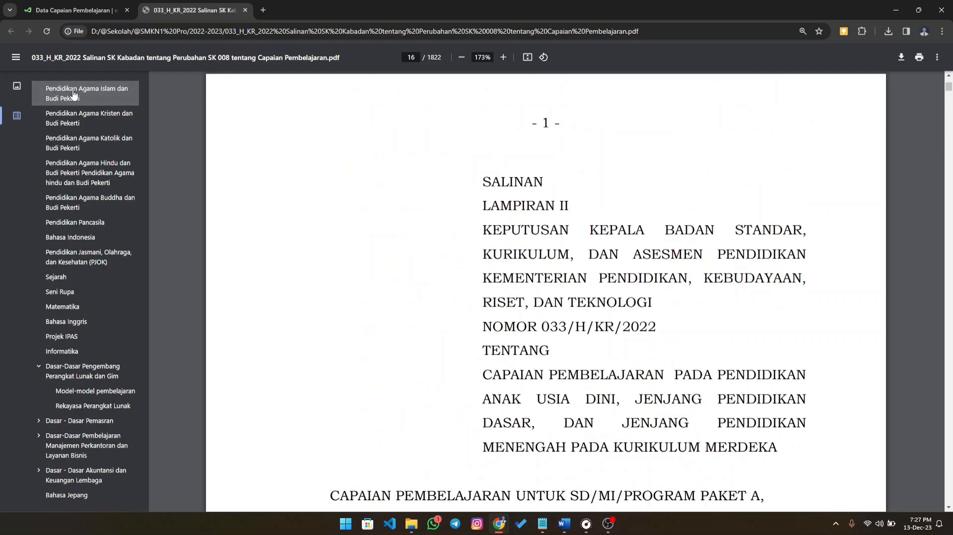
left_click(16, 57)
- Read through the subject's rationale, objectives and element descriptions up to the section on learning outcomes per phase
scroll(434, 256, "down", 7)
scroll(434, 256, "down", 2)
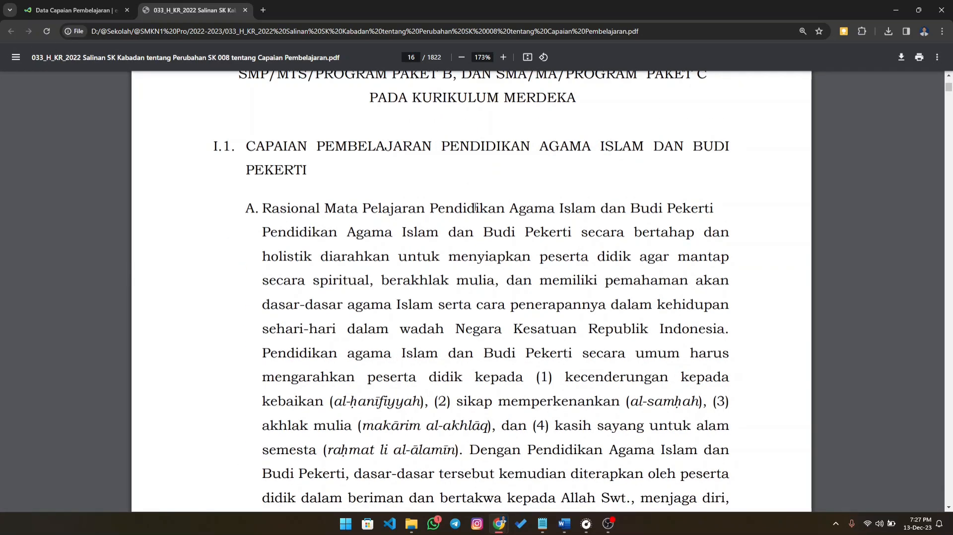
scroll(476, 208, "down", 15)
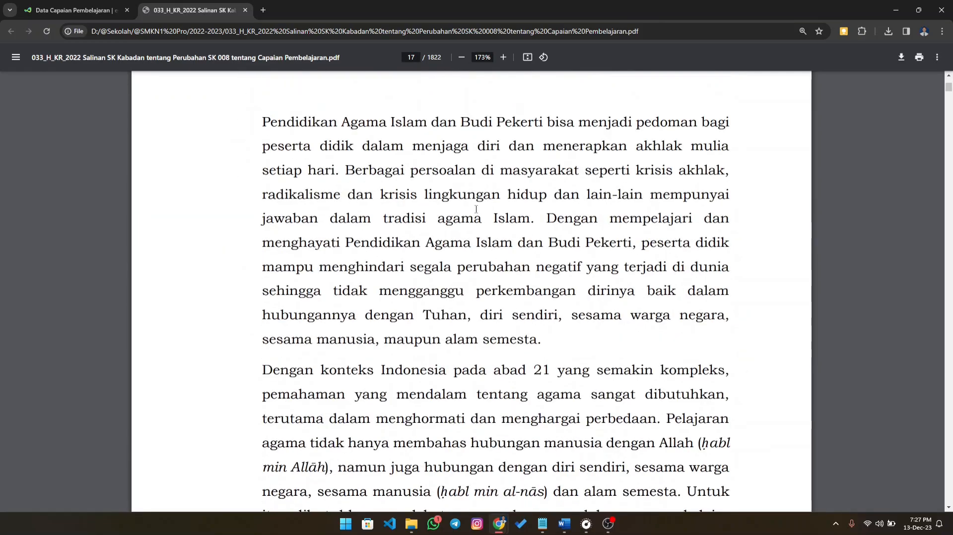
scroll(476, 209, "down", 5)
scroll(478, 208, "down", 17)
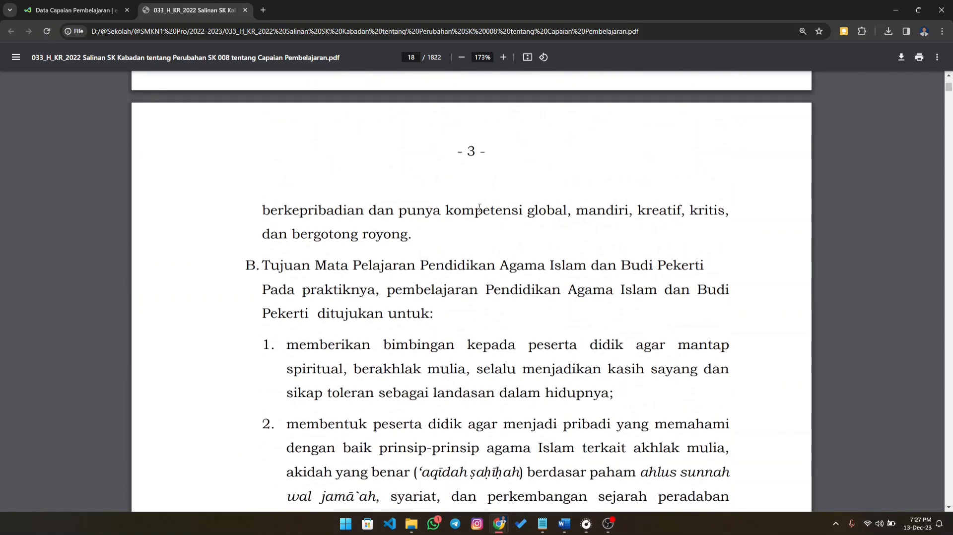
scroll(480, 208, "down", 13)
scroll(481, 213, "down", 14)
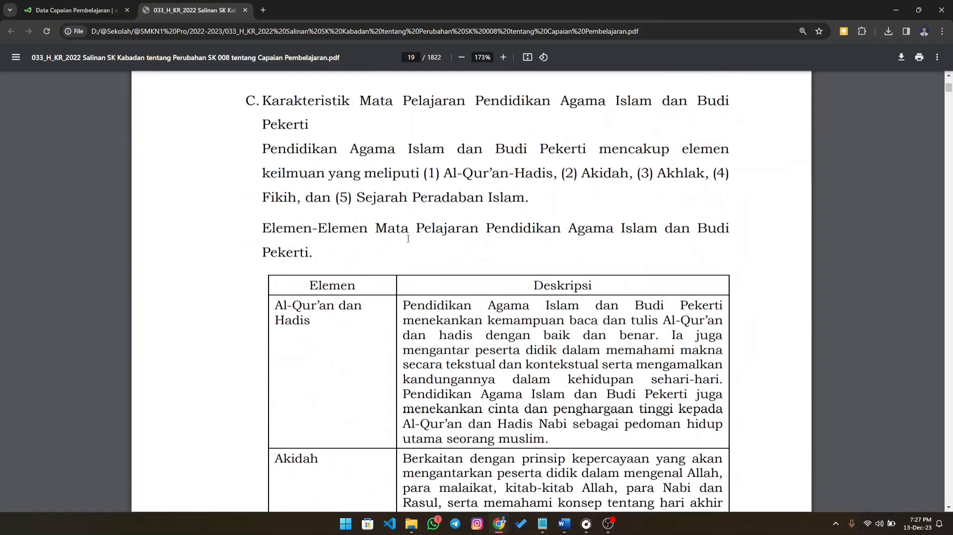
scroll(405, 232, "down", 20)
scroll(402, 226, "down", 20)
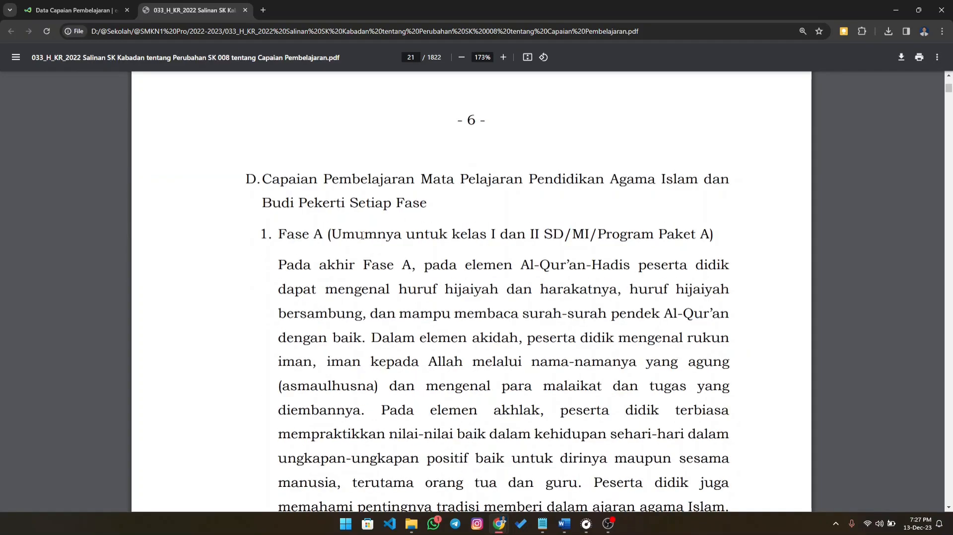
- Read through the learning outcomes per phase, checking which class levels Fase A, B, C and D cover
left_click_drag(330, 236, 589, 235)
scroll(453, 234, "down", 20)
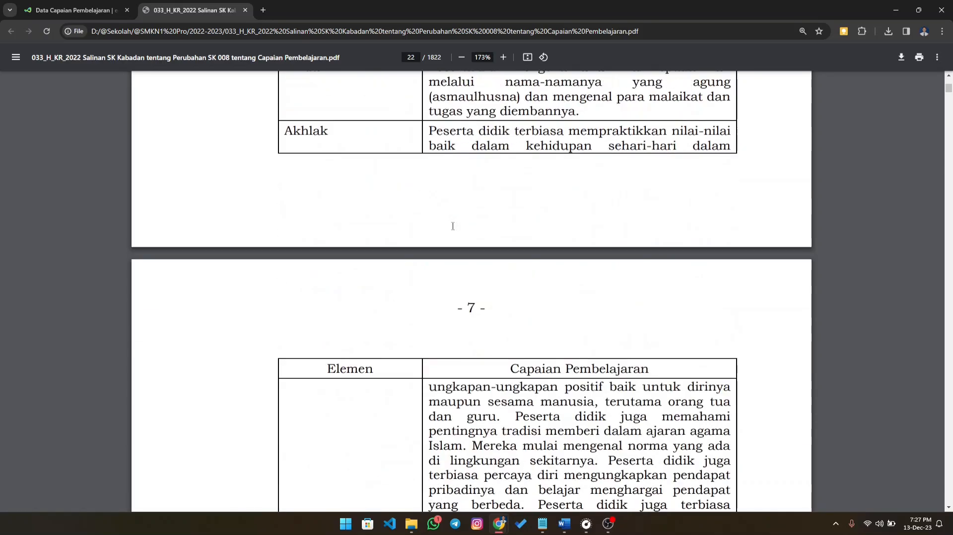
scroll(453, 233, "up", 1)
left_click_drag(330, 232, 507, 234)
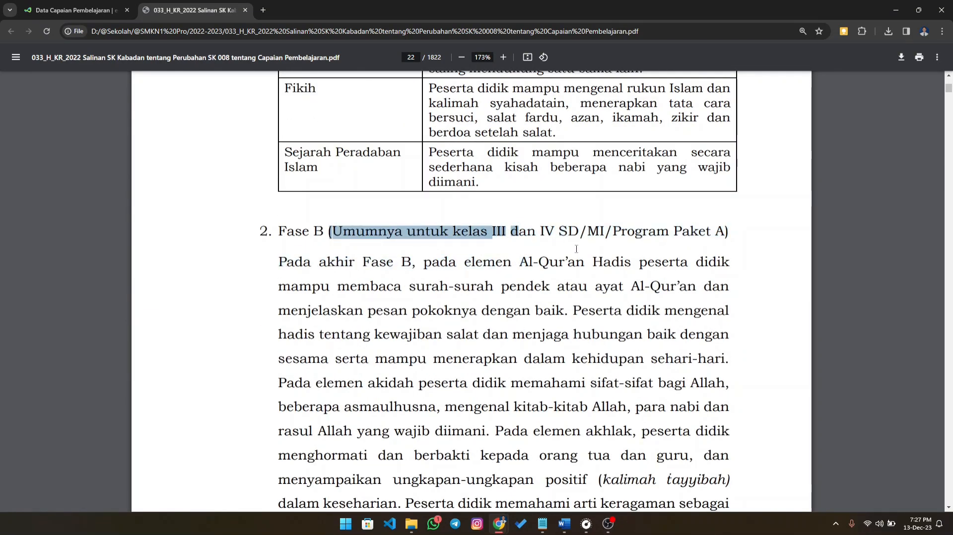
left_click(515, 231)
scroll(570, 247, "down", 2)
scroll(570, 247, "down", 20)
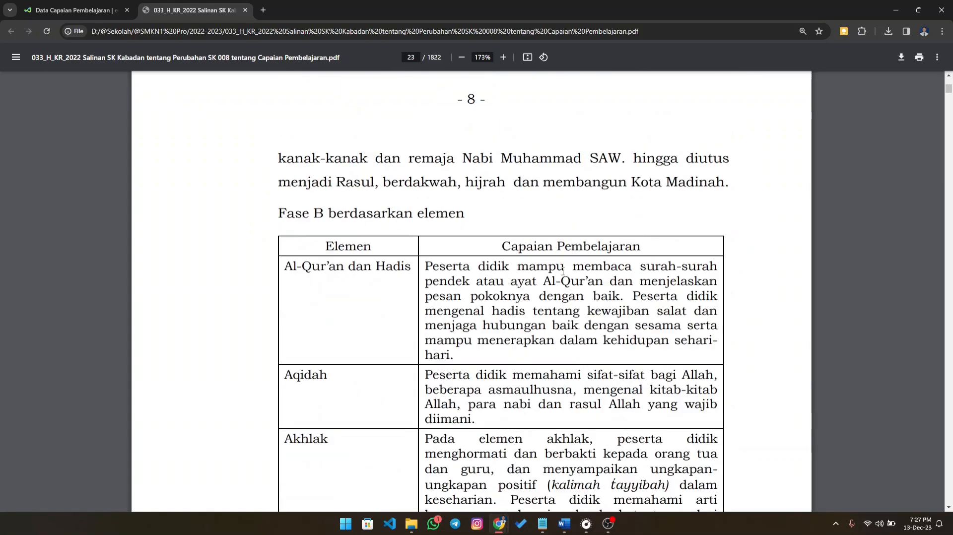
scroll(561, 263, "up", 3)
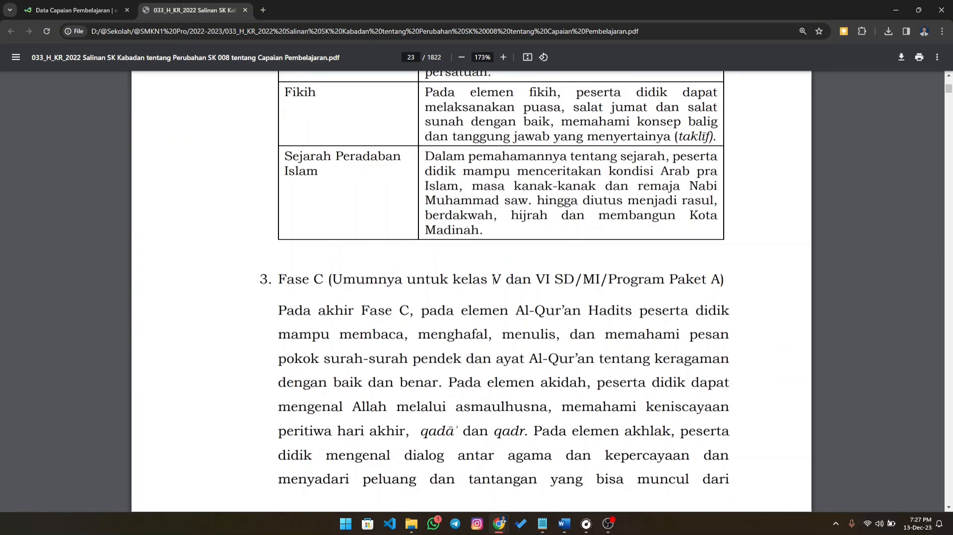
scroll(586, 290, "down", 20)
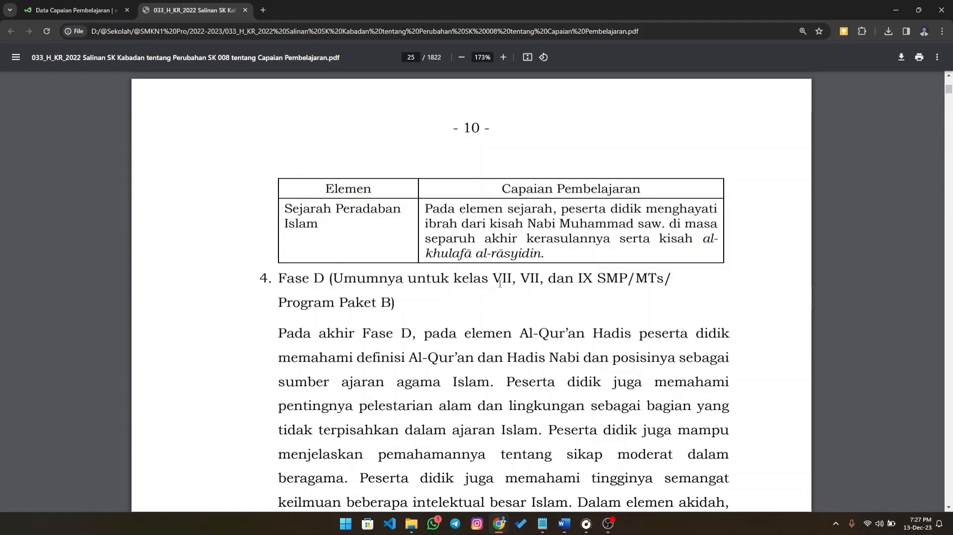
left_click_drag(494, 281, 584, 281)
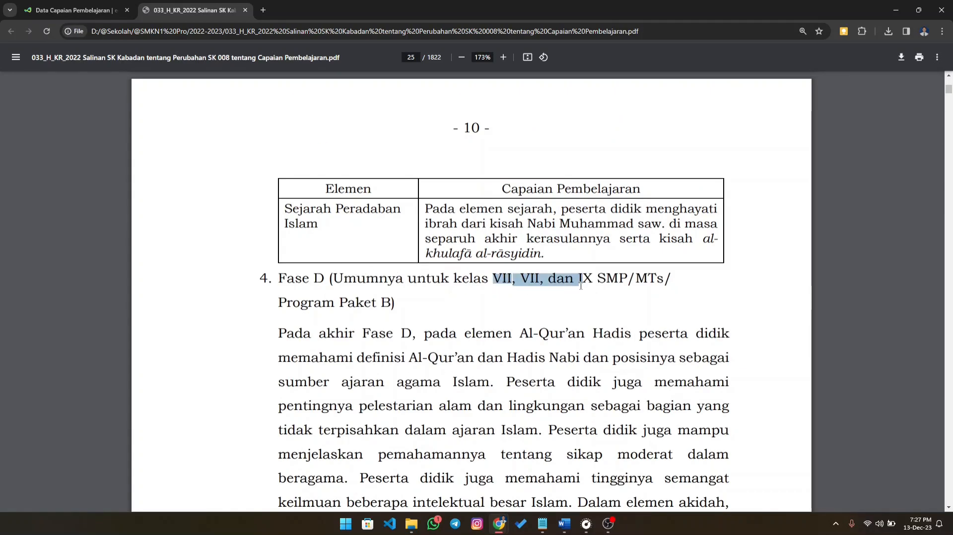
scroll(571, 298, "down", 15)
scroll(554, 314, "down", 15)
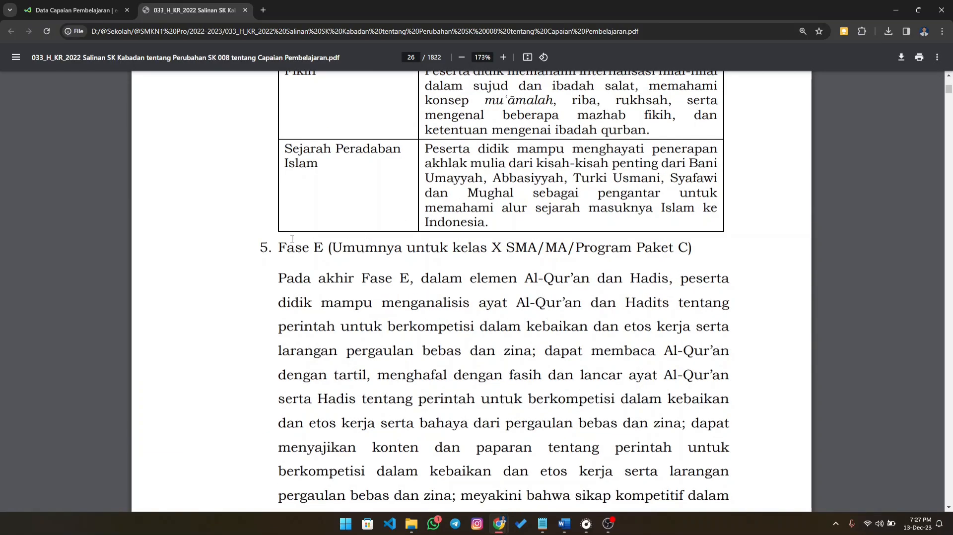
- Examine the Fase E section for kelas X, from its heading up to the start of Fase F
left_click_drag(280, 251, 376, 256)
left_click(350, 247)
left_click_drag(281, 246, 327, 249)
scroll(531, 294, "down", 12)
scroll(530, 294, "down", 17)
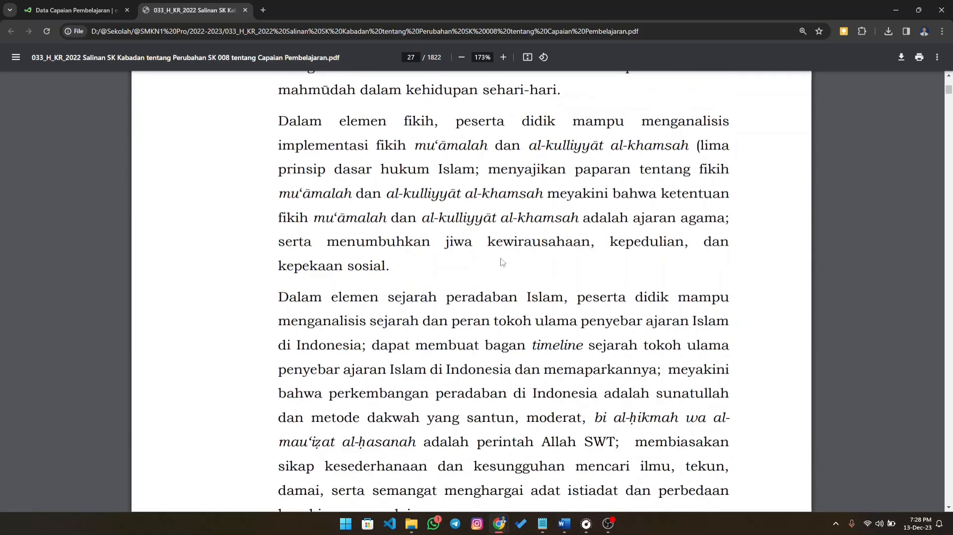
scroll(489, 203, "down", 20)
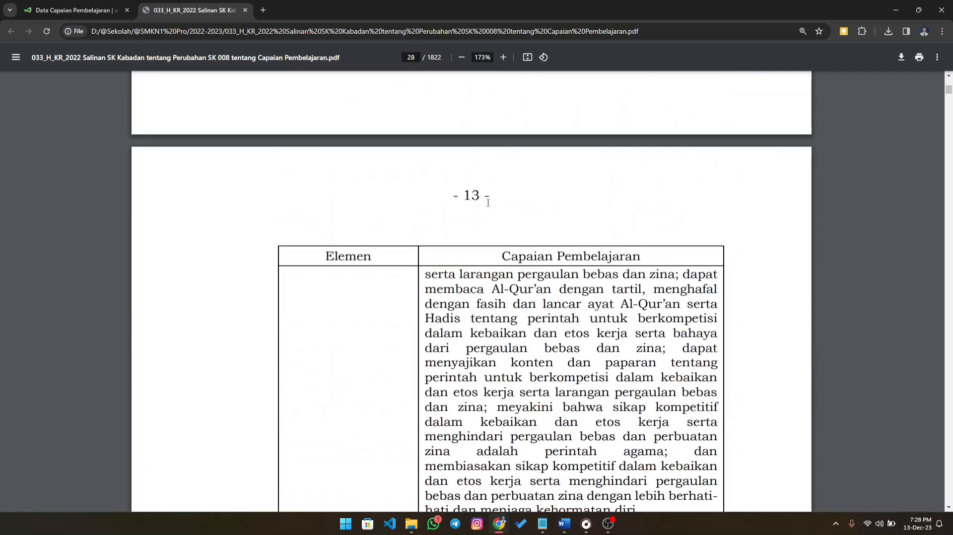
scroll(488, 202, "down", 4)
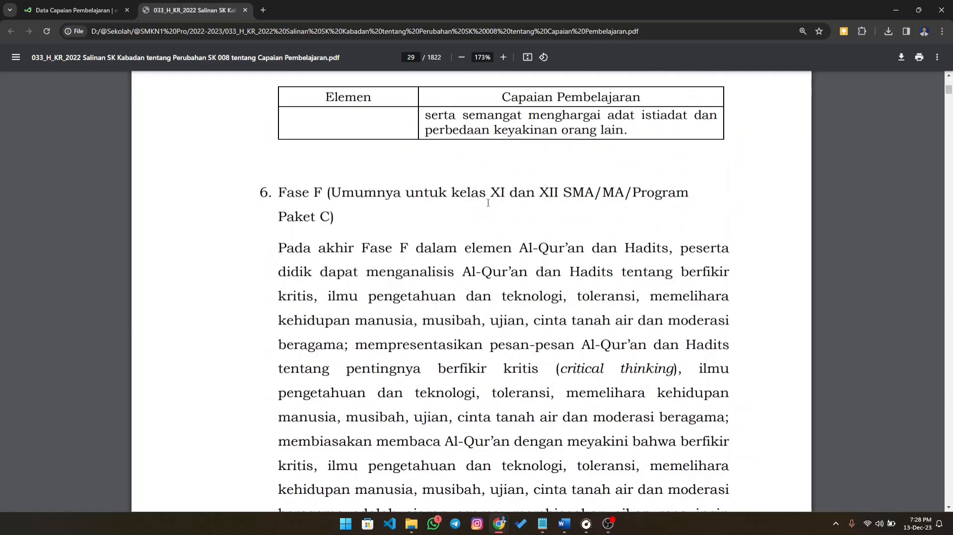
scroll(488, 203, "up", 20)
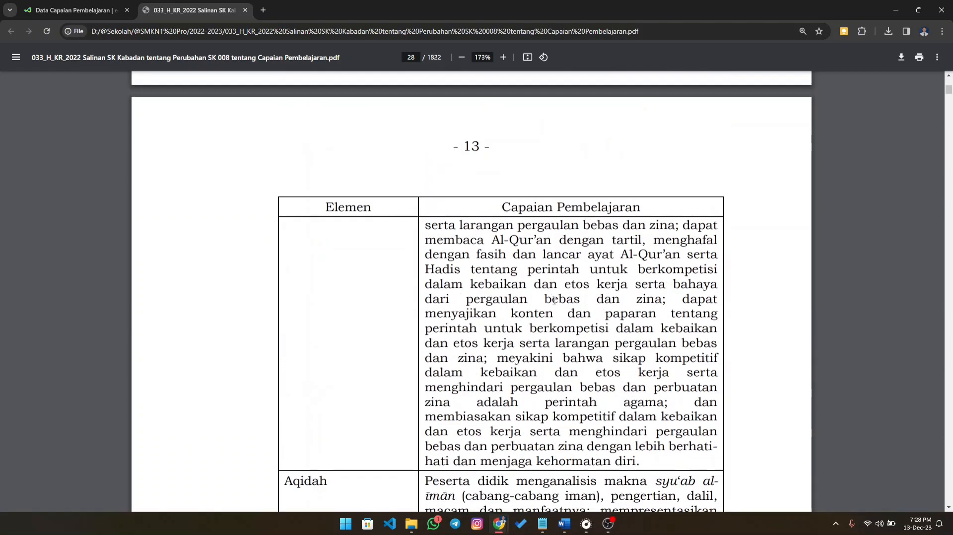
scroll(558, 314, "up", 2)
scroll(557, 313, "up", 15)
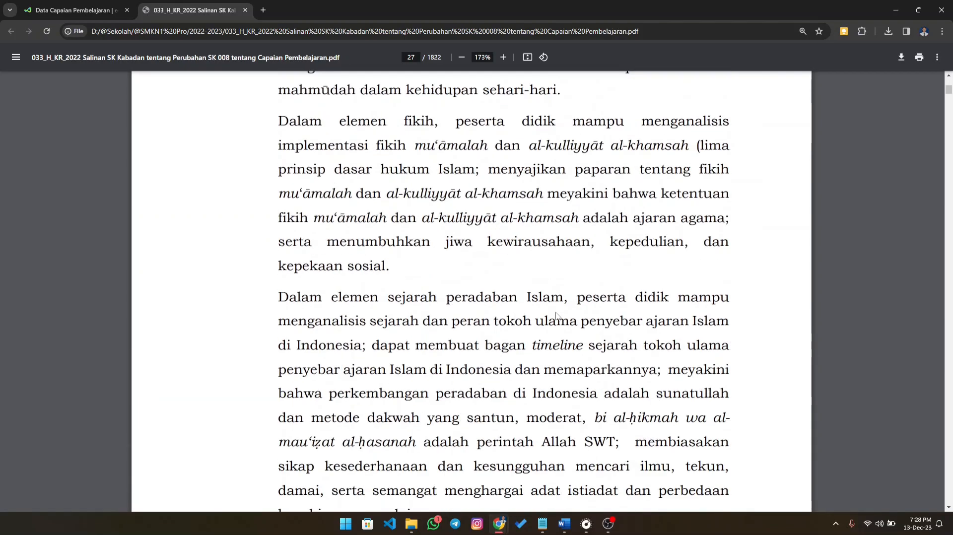
scroll(558, 316, "up", 6)
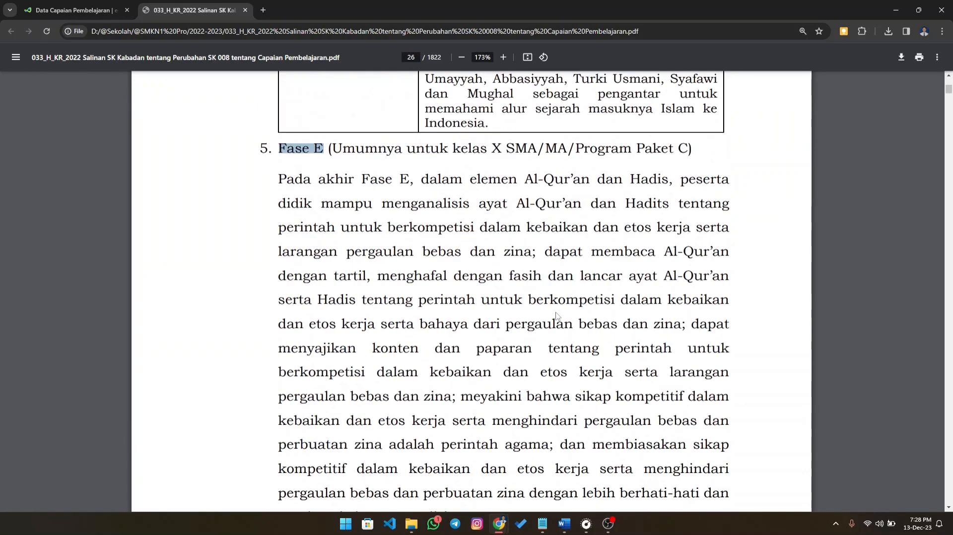
- Examine the Al-Qur'an dan Hadis entry in the Fase E Berdasarkan Elemen table
scroll(557, 316, "down", 8)
scroll(557, 317, "down", 18)
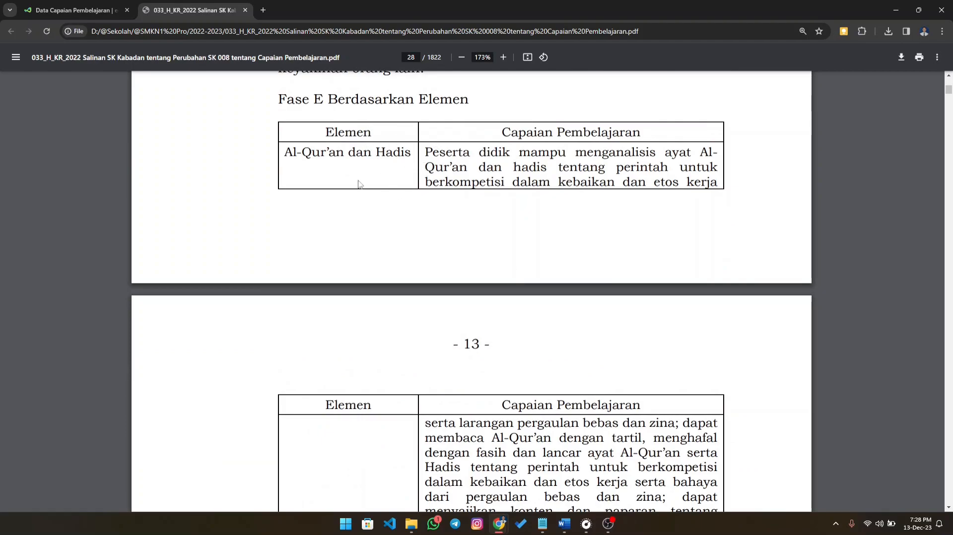
scroll(366, 179, "down", 3)
scroll(366, 180, "up", 4)
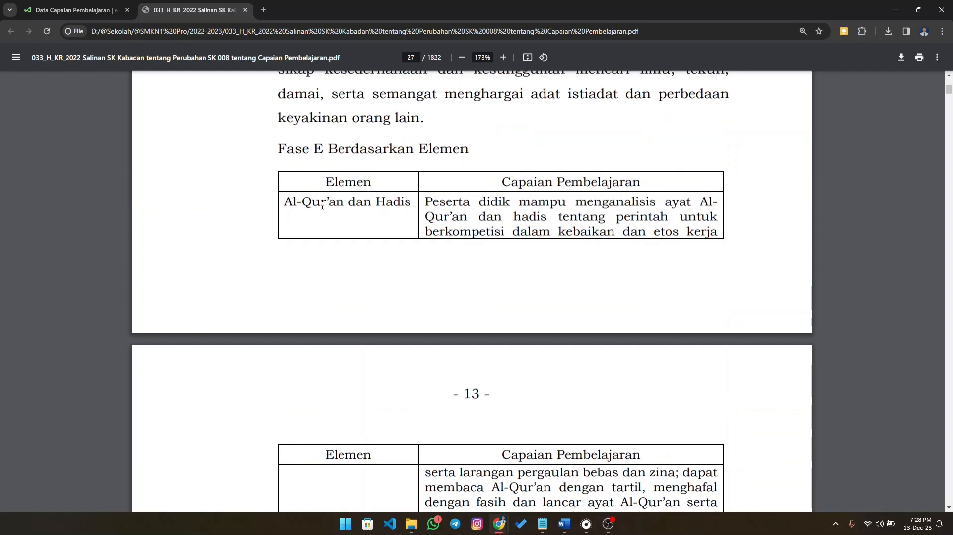
left_click_drag(284, 202, 674, 276)
scroll(631, 298, "down", 3)
scroll(451, 269, "up", 3)
left_click_drag(284, 202, 413, 219)
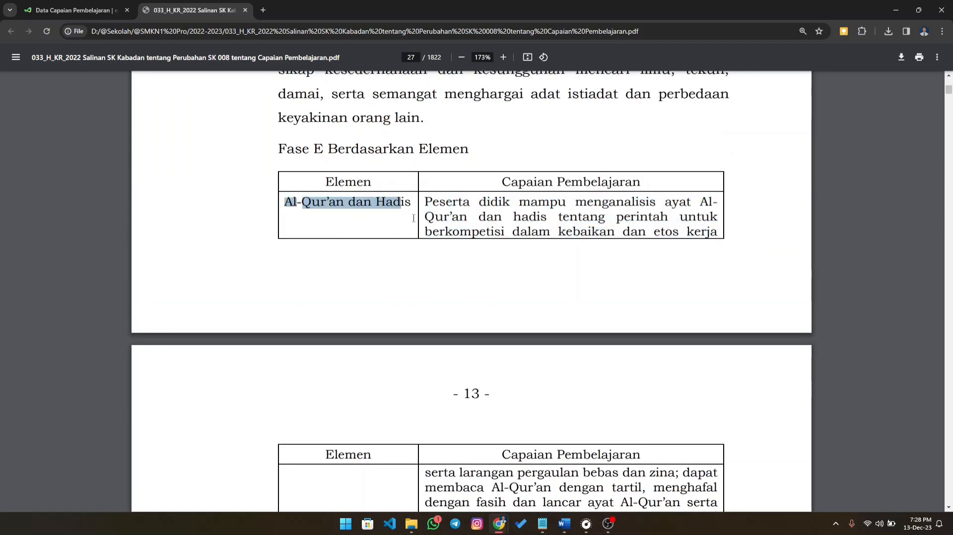
- Switch to the Word document, move its window lower, and examine the Al-Qur'an dan Hadis row of the Tujuan Pembelajaran table
left_click(564, 525)
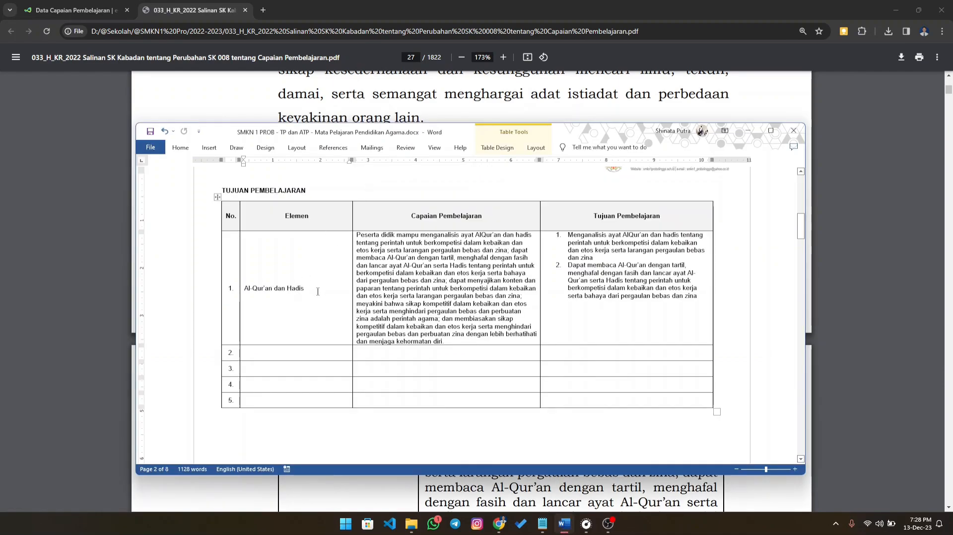
left_click_drag(581, 137, 570, 199)
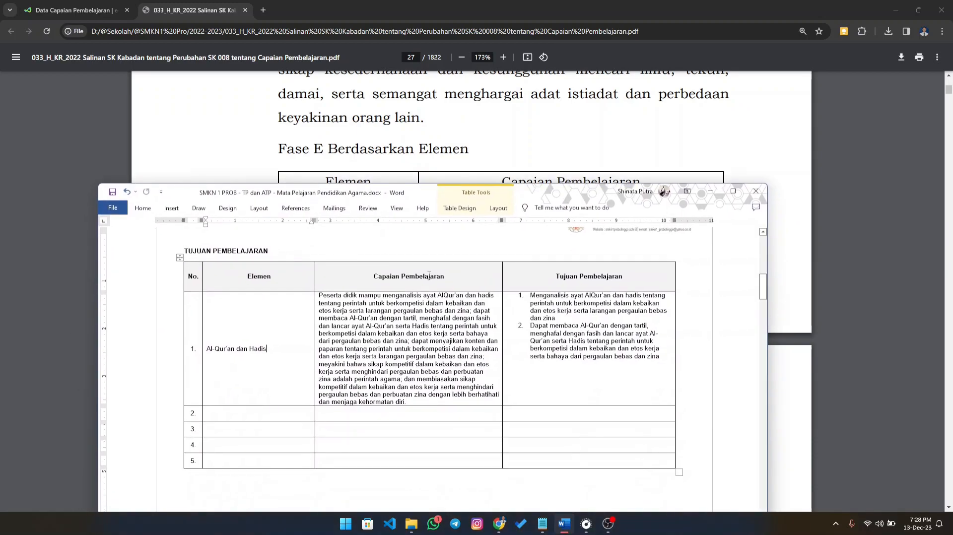
left_click(407, 295)
left_click_drag(537, 300, 563, 344)
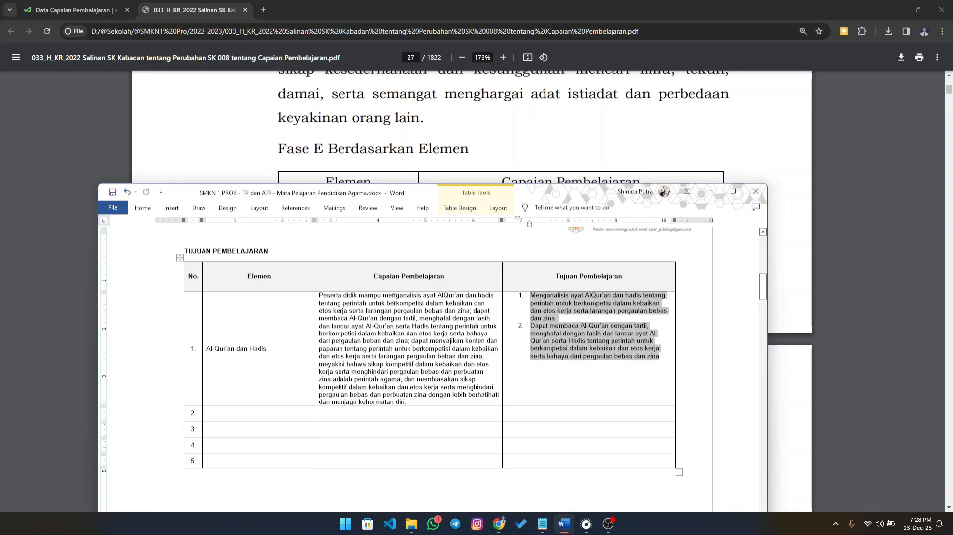
- Compare the passages of the Al-Qur'an dan Hadis Capaian Pembelajaran text with the two Tujuan Pembelajaran items in the same row
left_click_drag(320, 294, 451, 319)
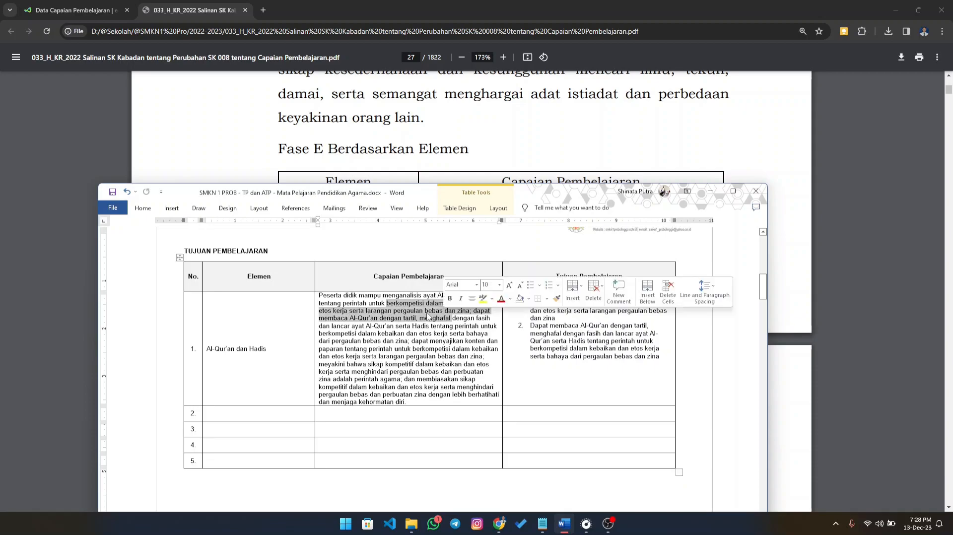
left_click(409, 304)
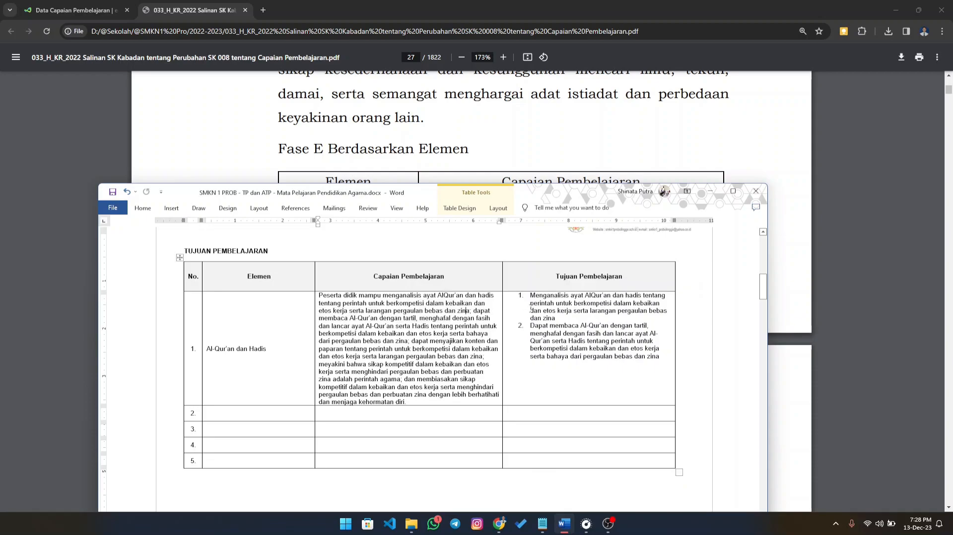
left_click_drag(528, 296, 557, 318)
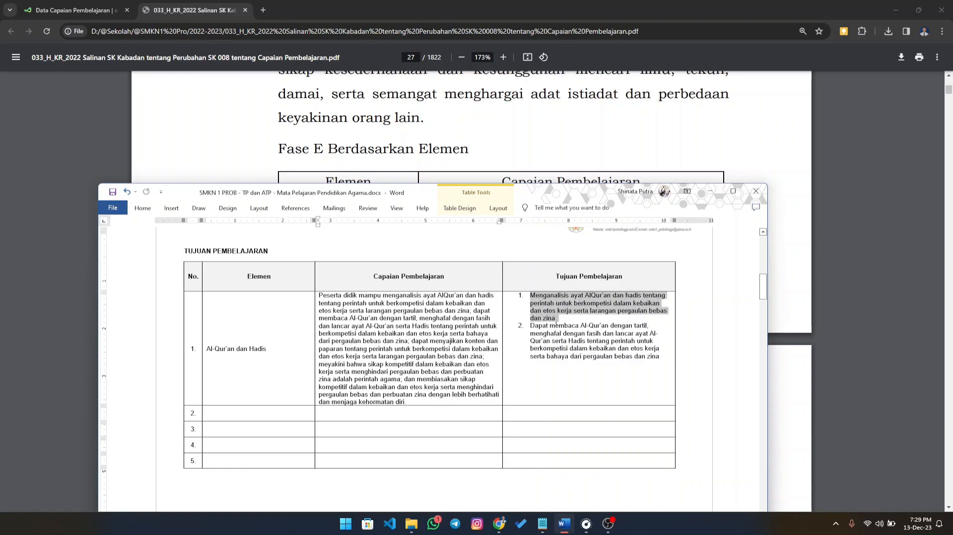
left_click(475, 311)
left_click_drag(480, 313, 412, 318)
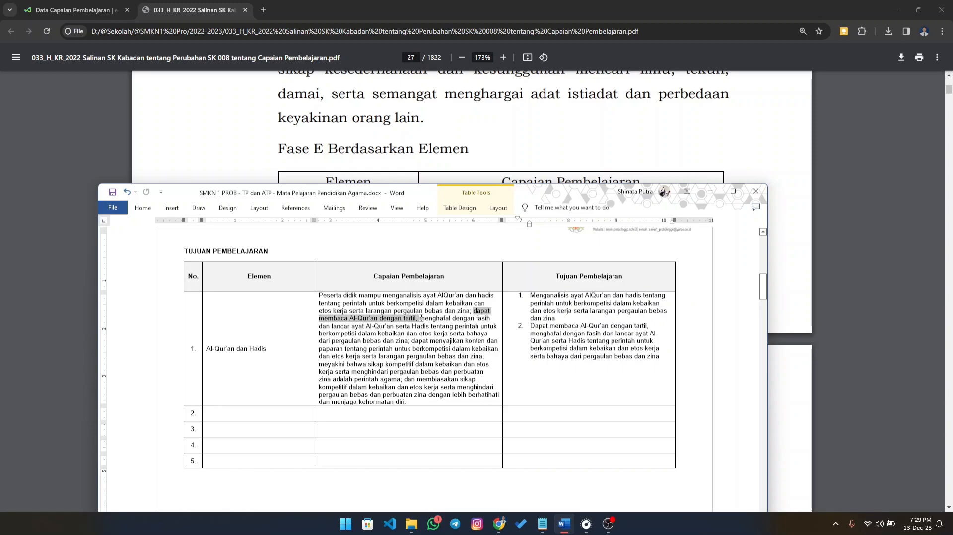
left_click_drag(414, 318, 403, 341)
mouse_move(391, 341)
left_mouse_down()
mouse_move(381, 341)
mouse_move(408, 341)
left_mouse_up()
left_click(547, 356)
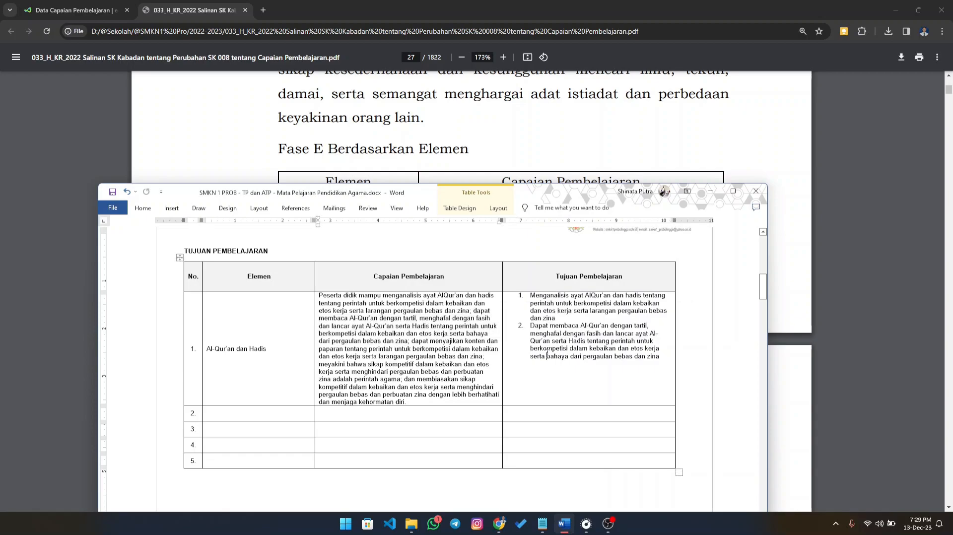
left_click_drag(531, 326, 660, 358)
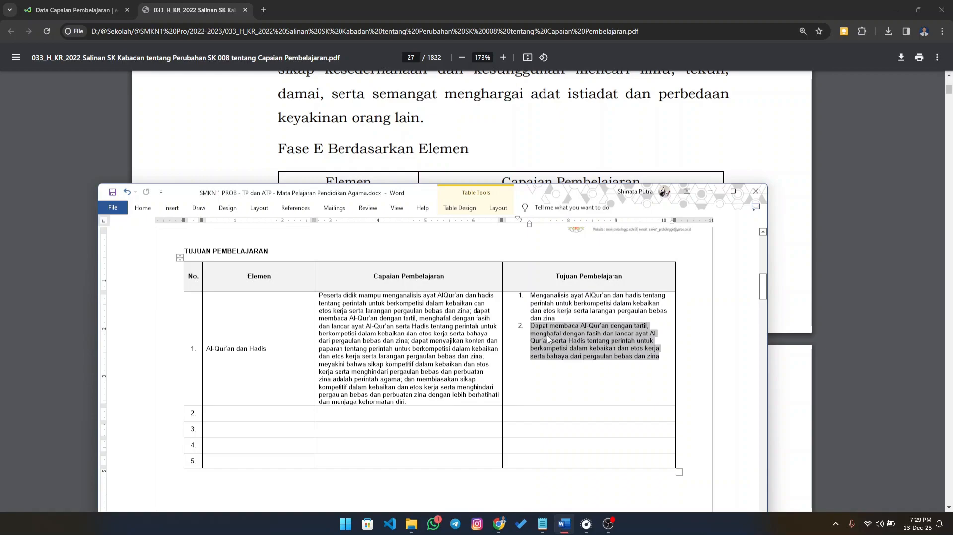
left_click(545, 304)
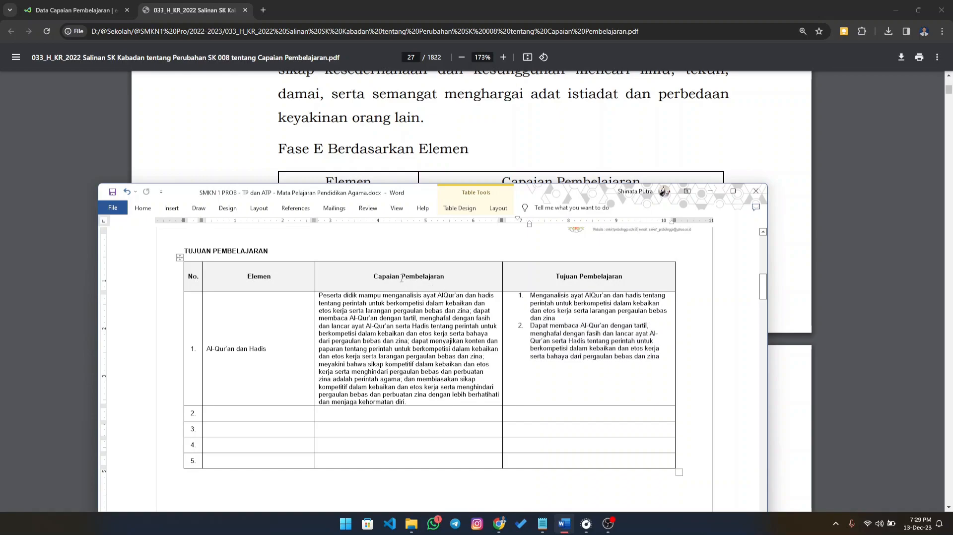
left_click(578, 283)
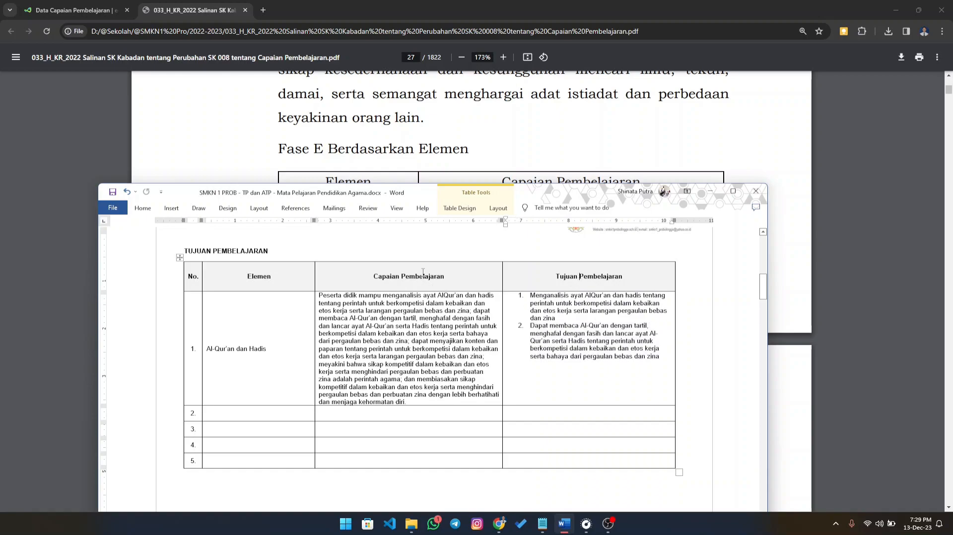
left_click(262, 282)
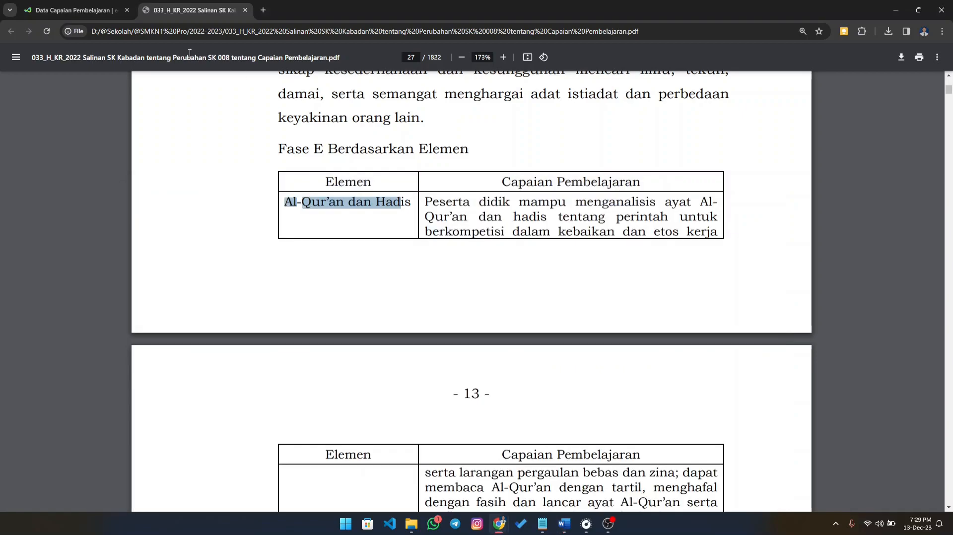
- Copy "Al-Qur'an dan Hadis" from the Word table into the Elemen field of the e-Rapor Tambah Data Capaian Pembelajaran form
left_click(710, 191)
left_click(63, 10)
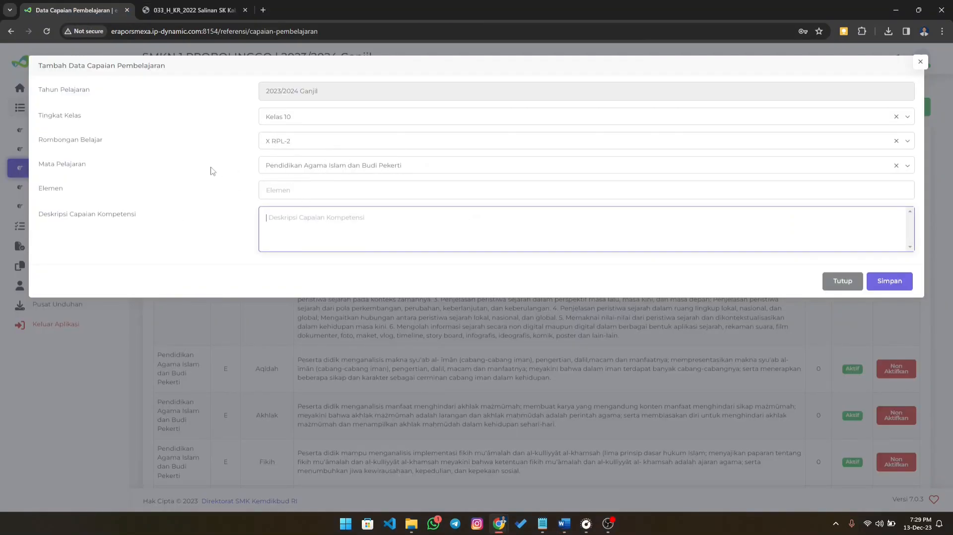
key("shift+Tab")
left_click(564, 524)
left_click_drag(260, 347, 206, 348)
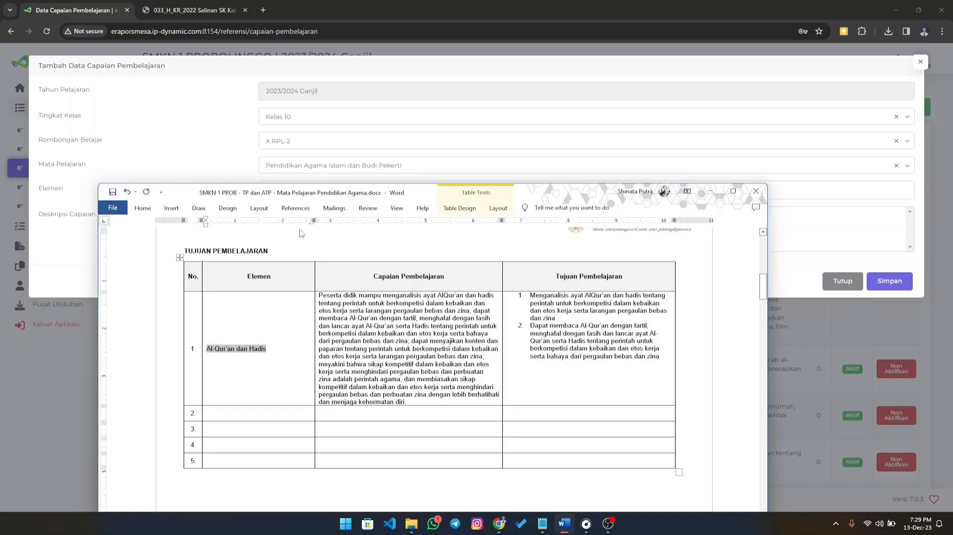
key("ctrl+c")
left_click(229, 154)
left_click(292, 190)
key("ctrl+v")
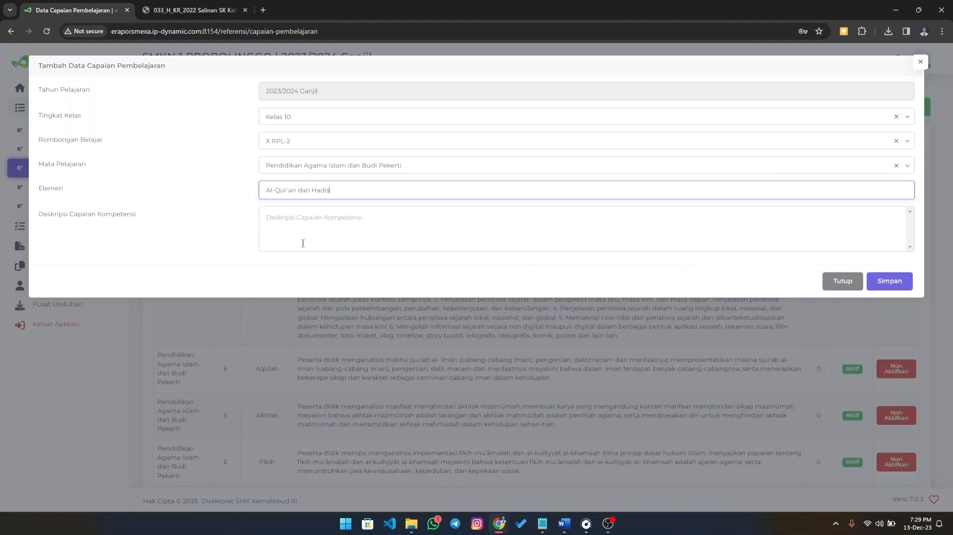
- Copy the full Al-Qur'an dan Hadis Capaian Pembelajaran text from the Word table into the form's Deskripsi Capaian Kompetensi field
left_click(564, 524)
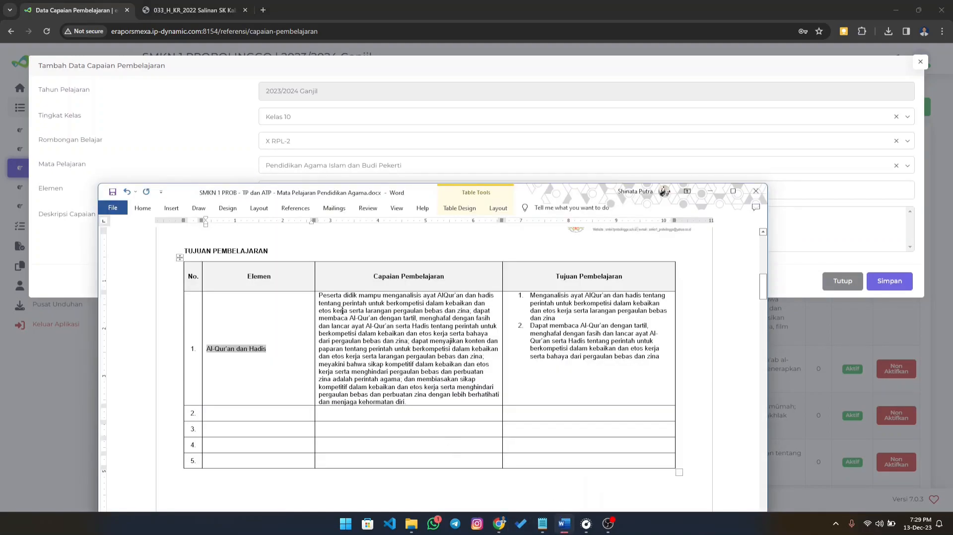
left_click_drag(319, 297, 403, 393)
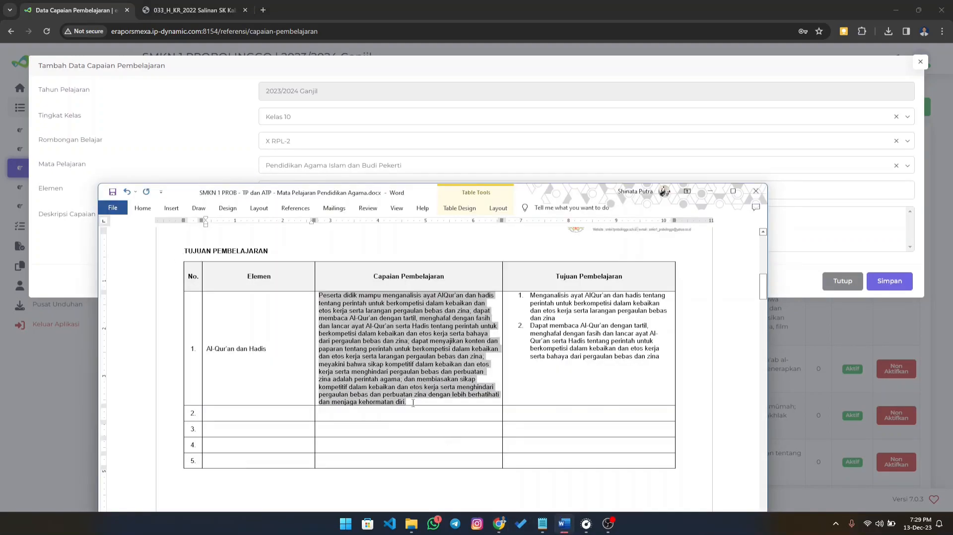
key("ctrl+c")
left_click(155, 170)
left_click(299, 229)
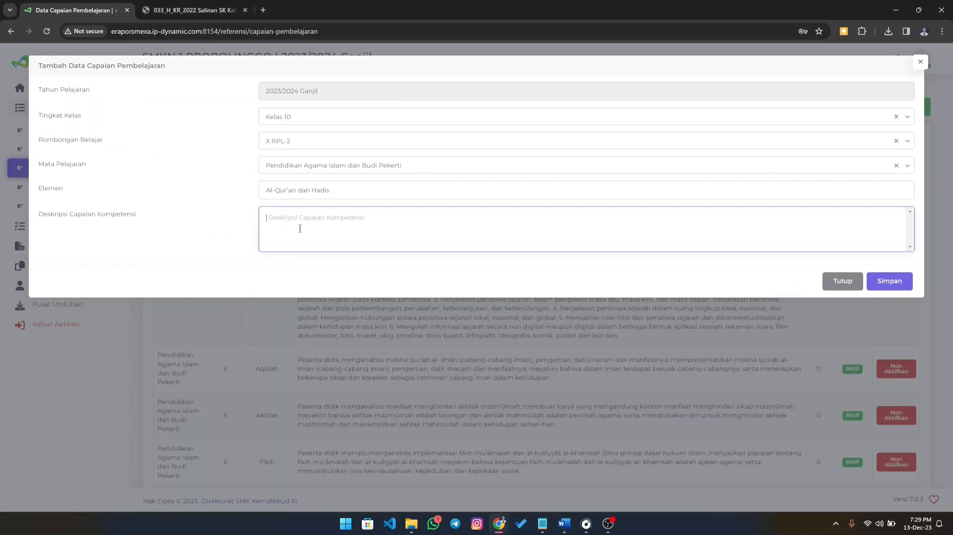
key("ctrl+v")
- Save the new Capaian Pembelajaran entry and dismiss the confirmation message
scroll(343, 244, "up", 1)
left_click(891, 318)
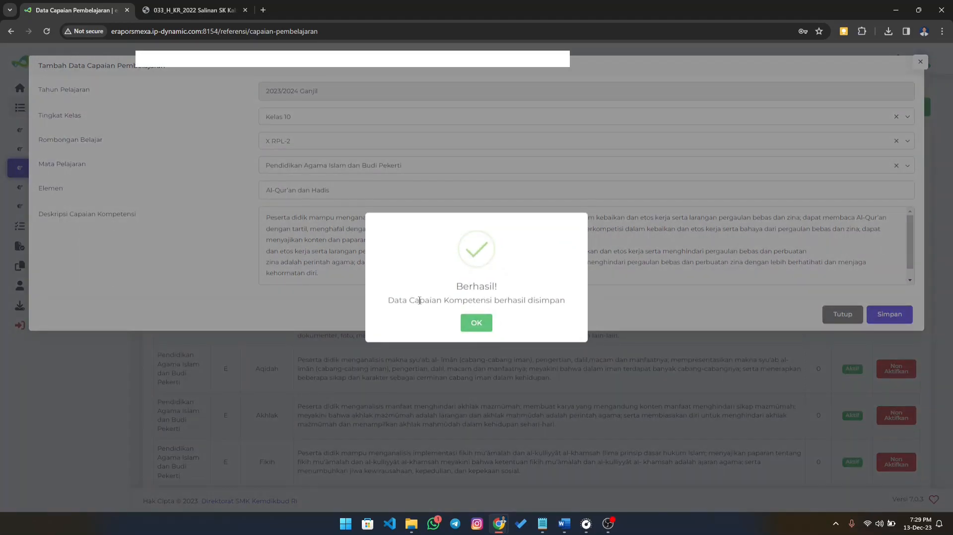
left_click(478, 326)
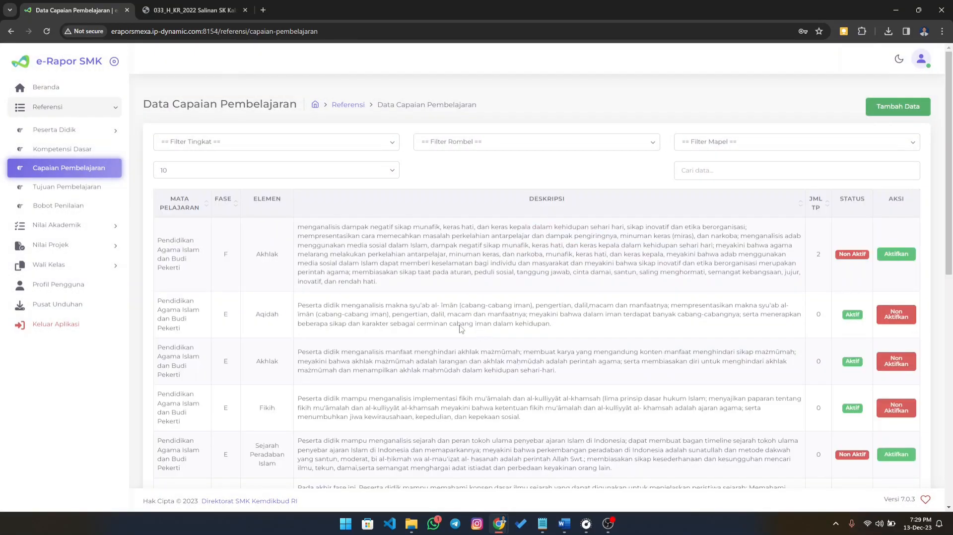
- Look through the entries of the Data Capaian Pembelajaran list and their statuses
scroll(481, 332, "down", 5)
scroll(610, 256, "up", 6)
scroll(458, 292, "down", 10)
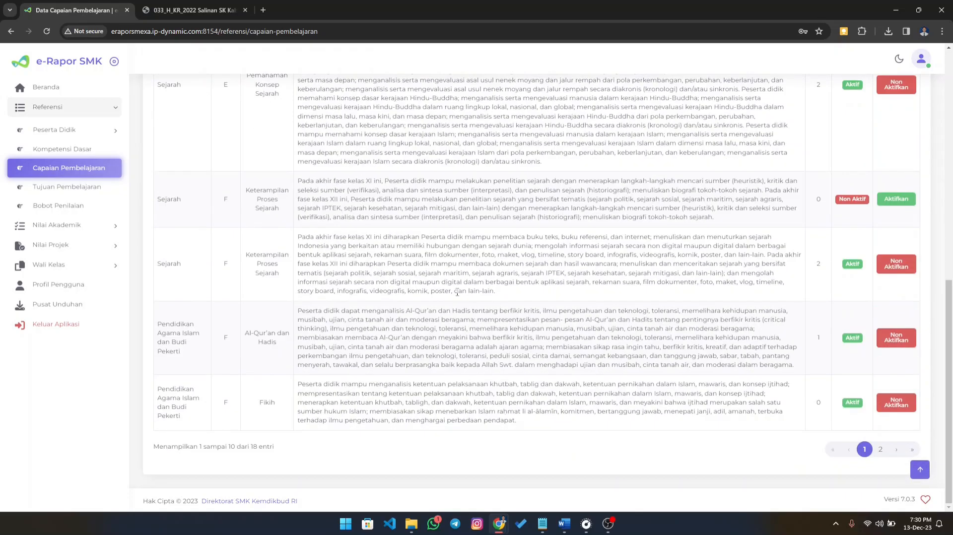
scroll(466, 263, "up", 10)
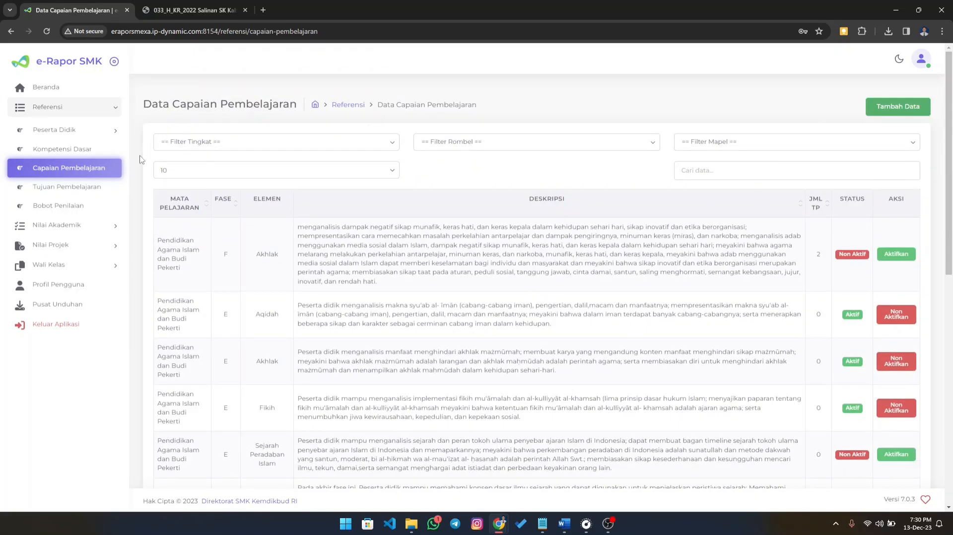
left_click(68, 191)
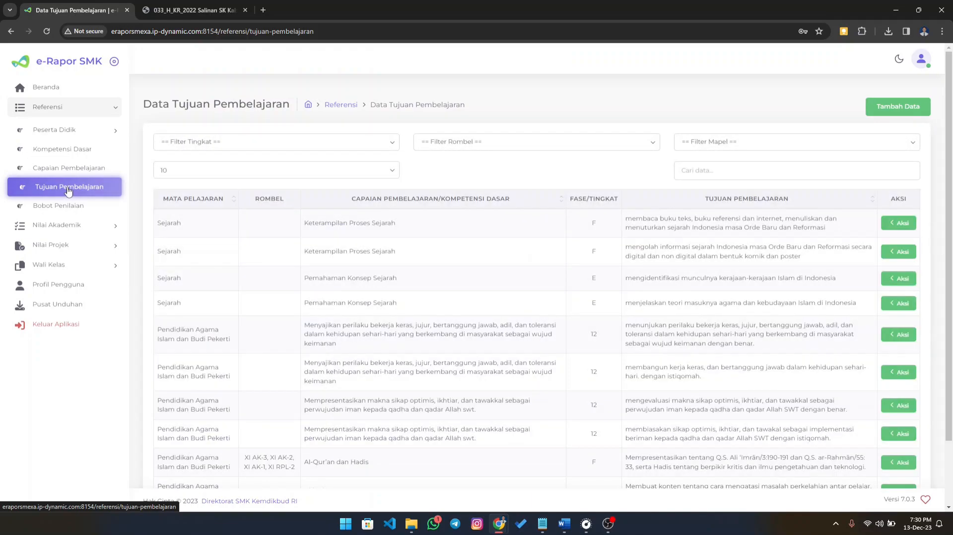
left_click(889, 116)
left_click(332, 118)
left_click(309, 140)
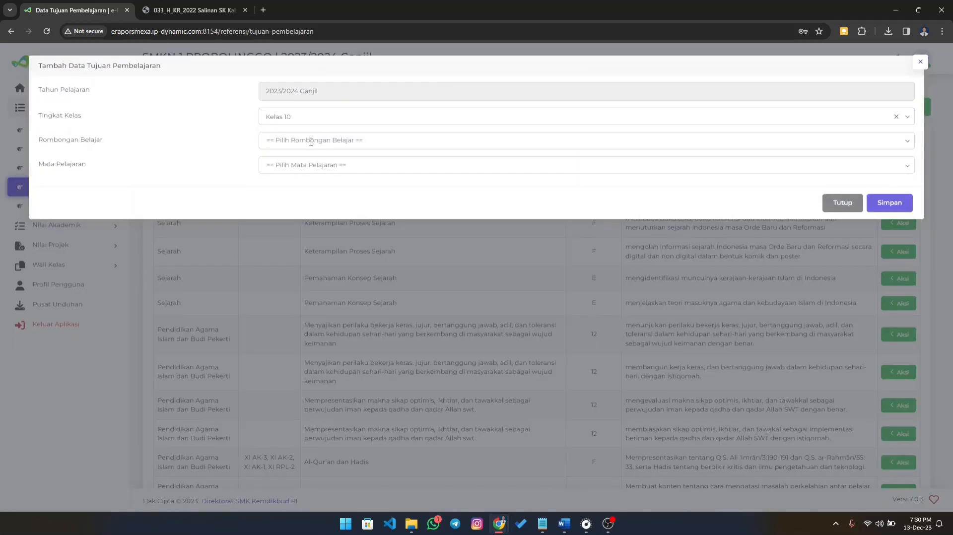
left_click(311, 141)
left_click(300, 241)
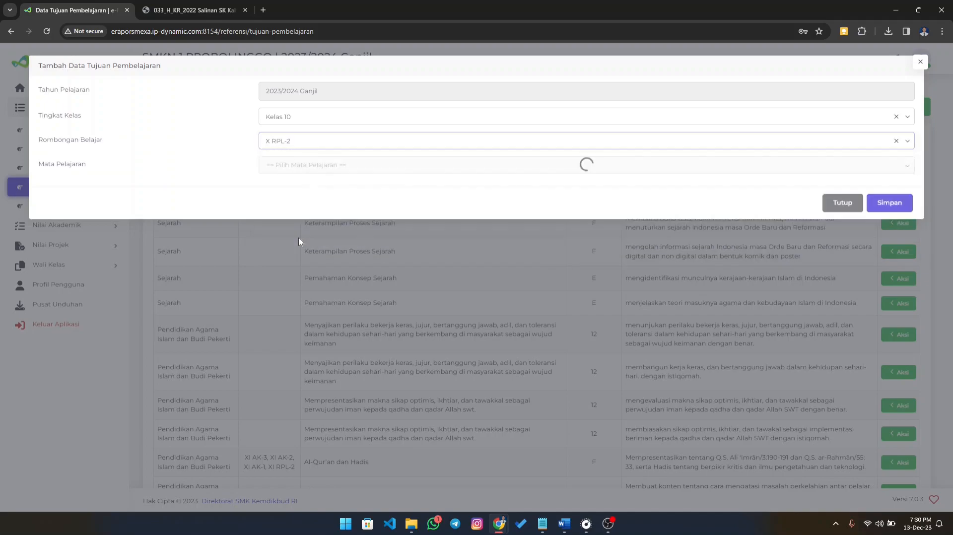
left_click(290, 166)
left_click(298, 189)
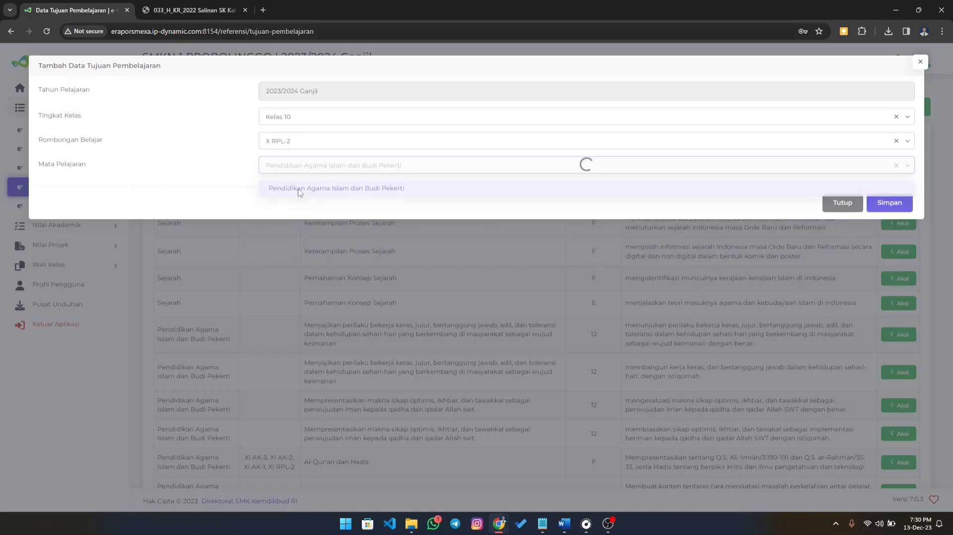
left_click(349, 196)
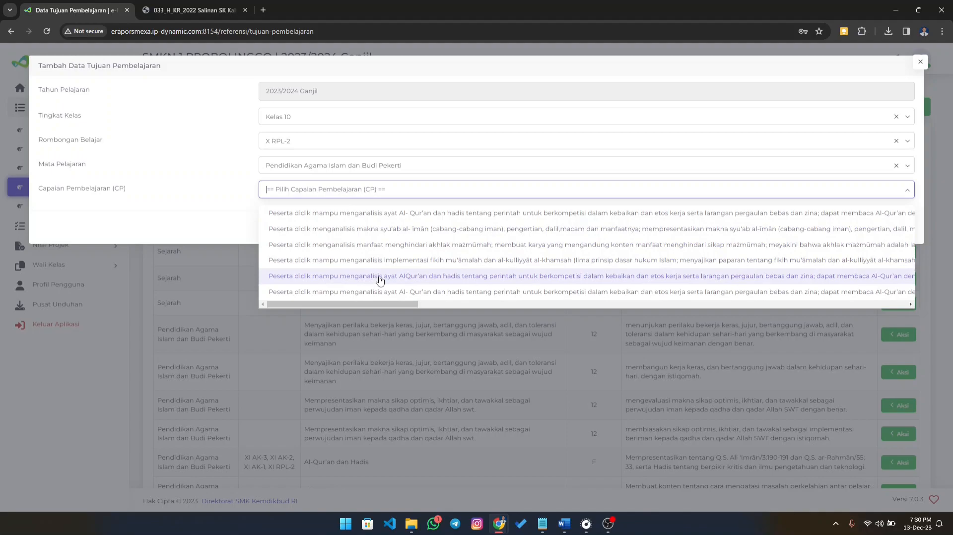
left_click_drag(381, 303, 351, 272)
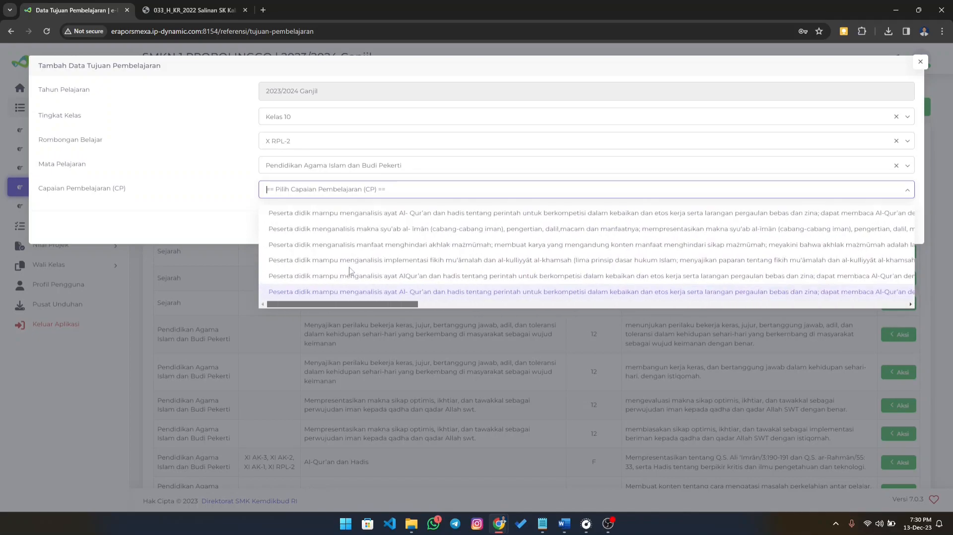
left_click(309, 294)
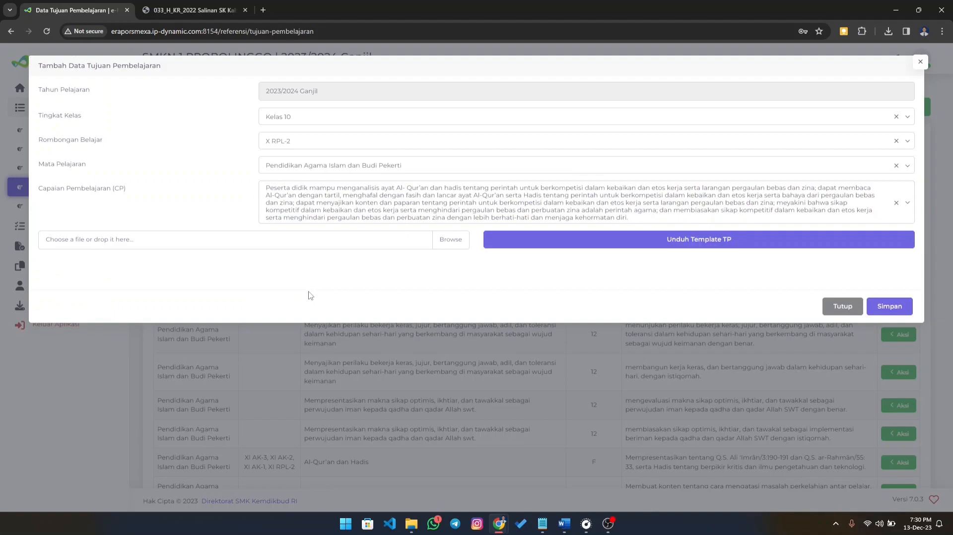
left_click(897, 203)
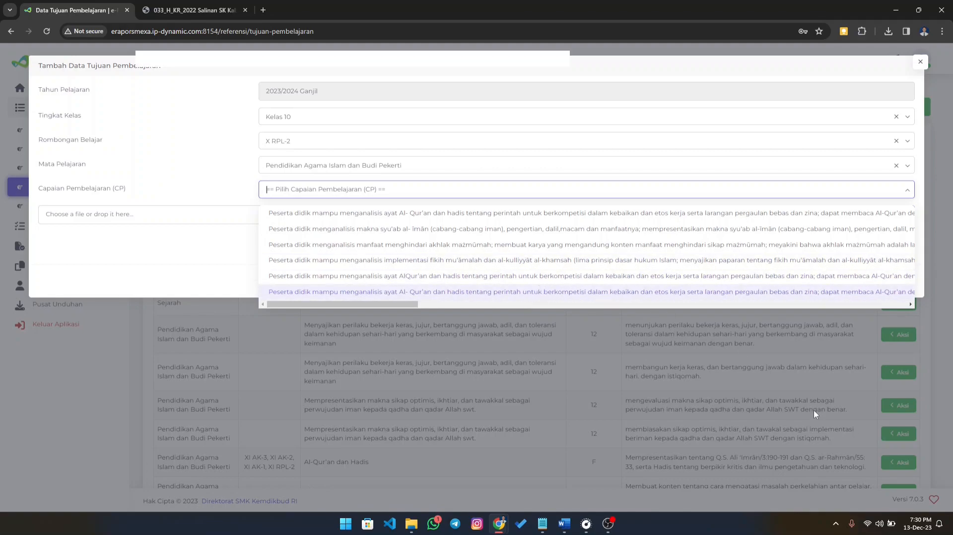
left_click(735, 362)
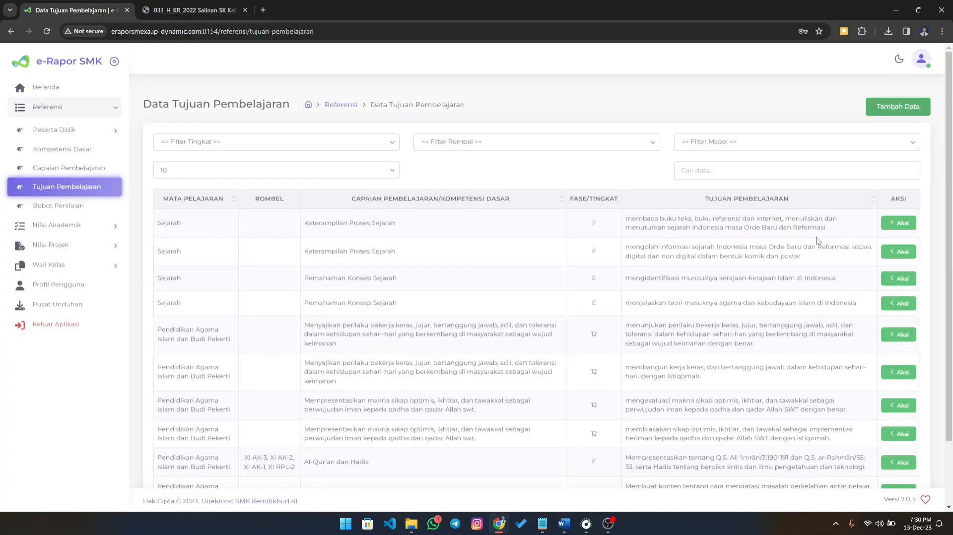
- Review the Capaian Pembelajaran statuses and the Tujuan Pembelajaran list, including the actions available for the Al-Qur'an dan Hadis row and the blank entry form
left_click(111, 172)
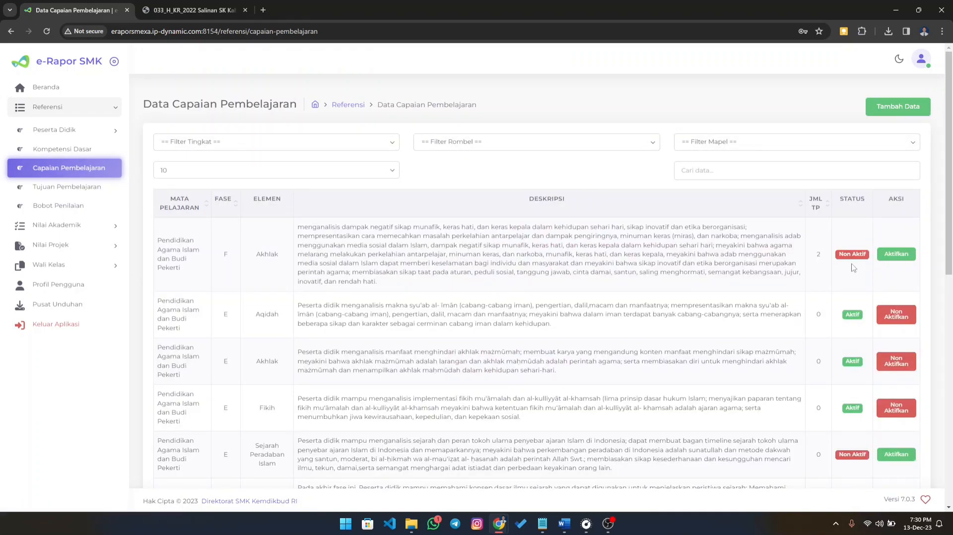
scroll(846, 313, "down", 3)
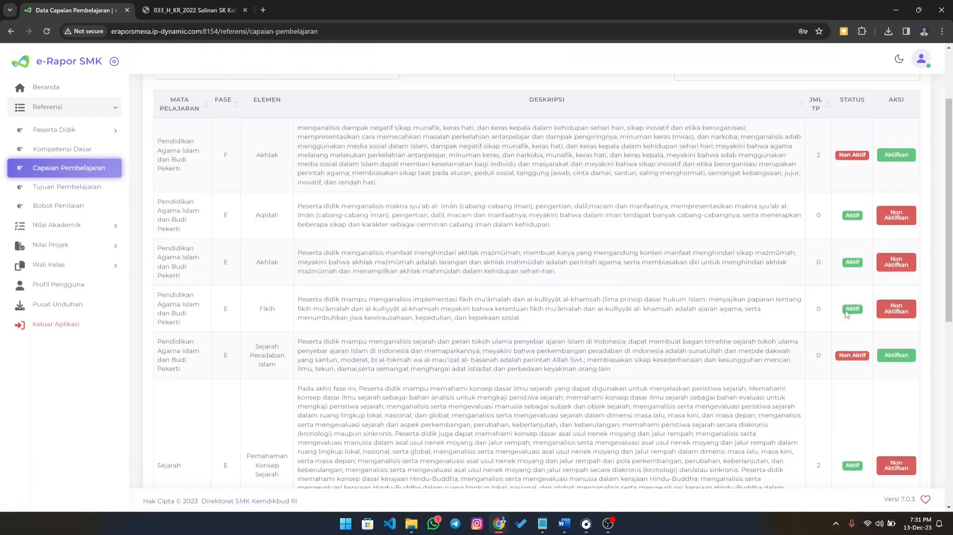
scroll(734, 292, "up", 3)
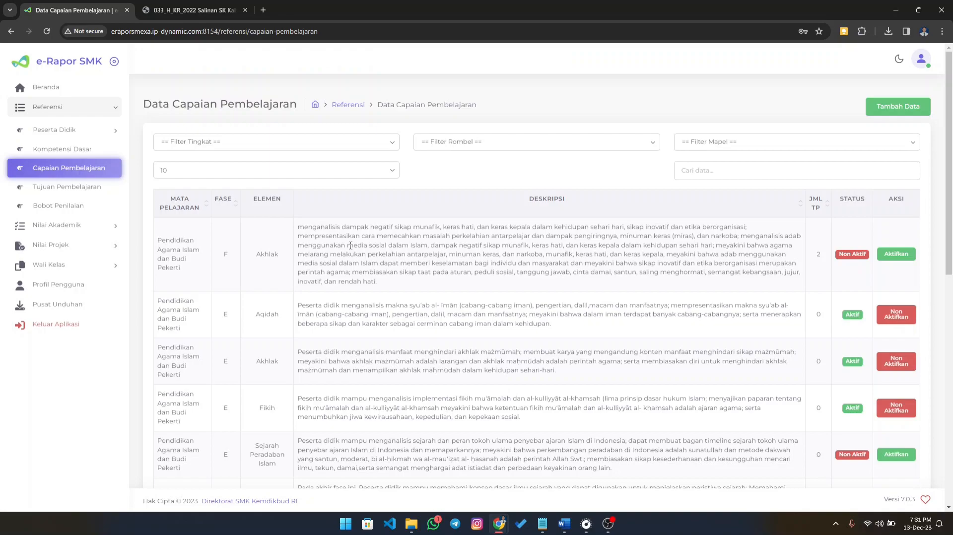
left_click(73, 188)
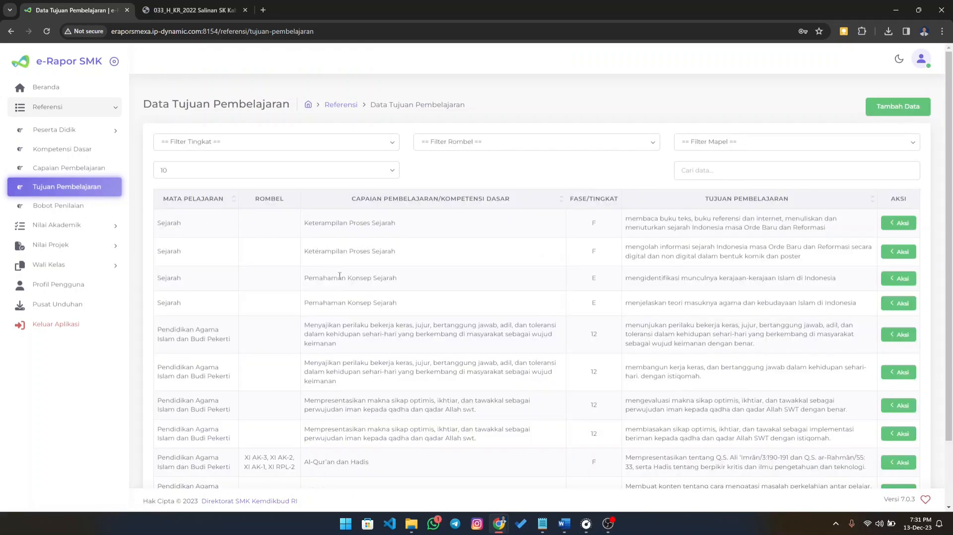
scroll(340, 276, "down", 2)
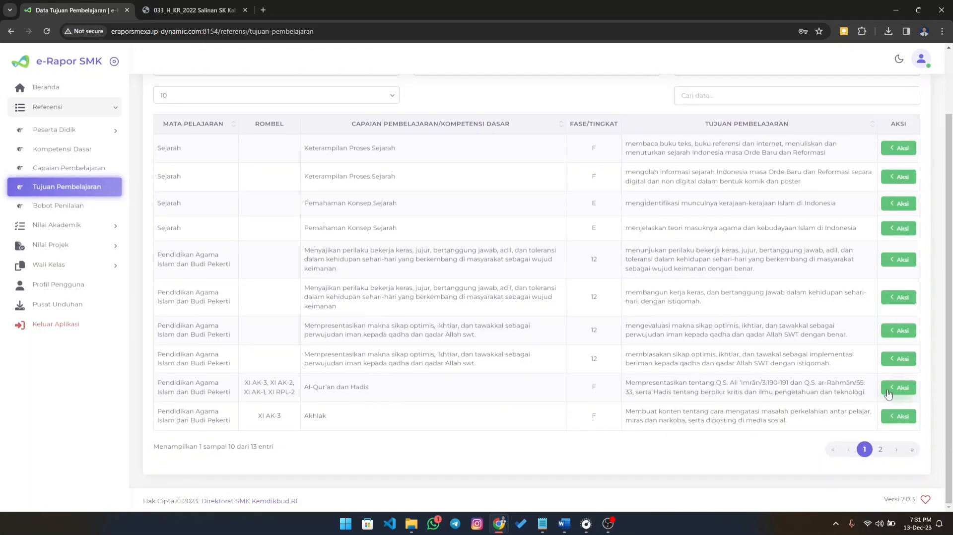
left_click(888, 395)
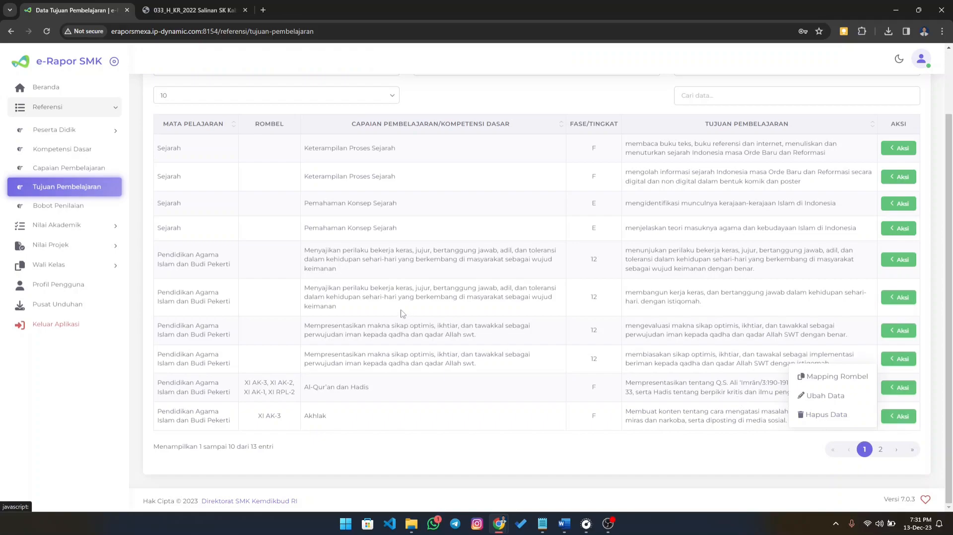
left_click(410, 333)
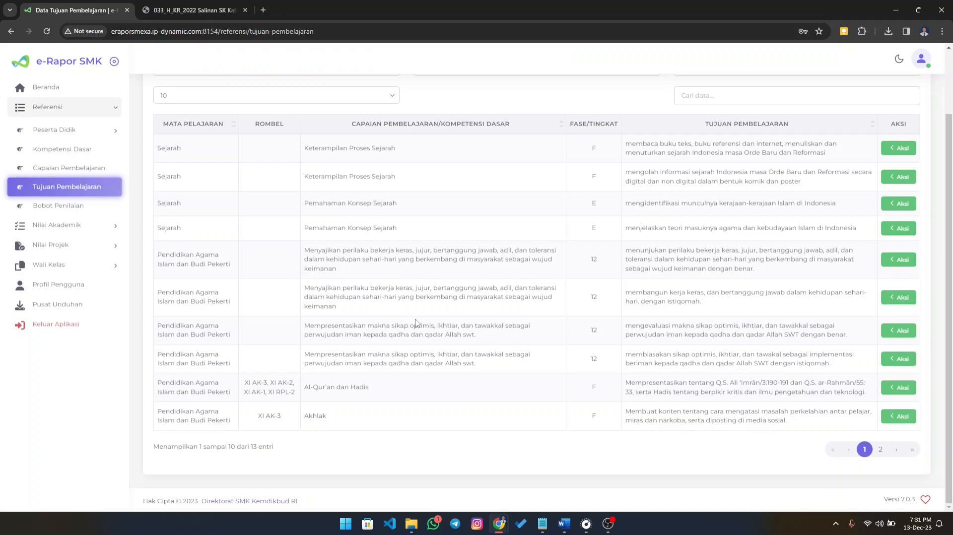
scroll(416, 323, "up", 2)
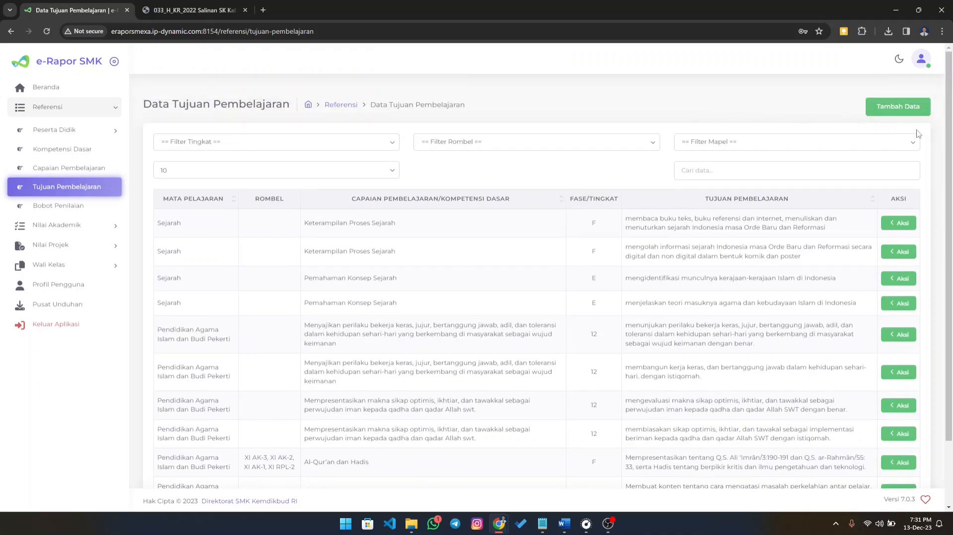
left_click(903, 106)
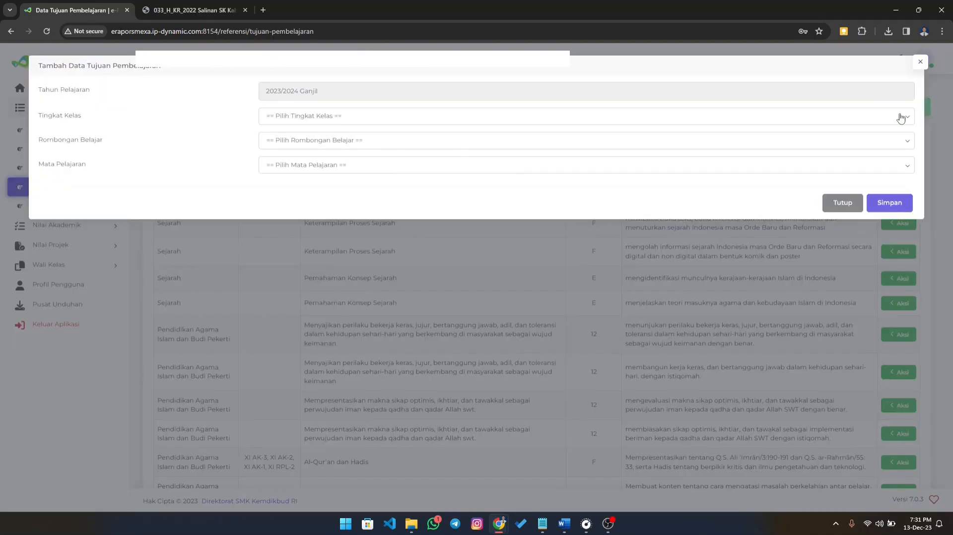
left_click(850, 203)
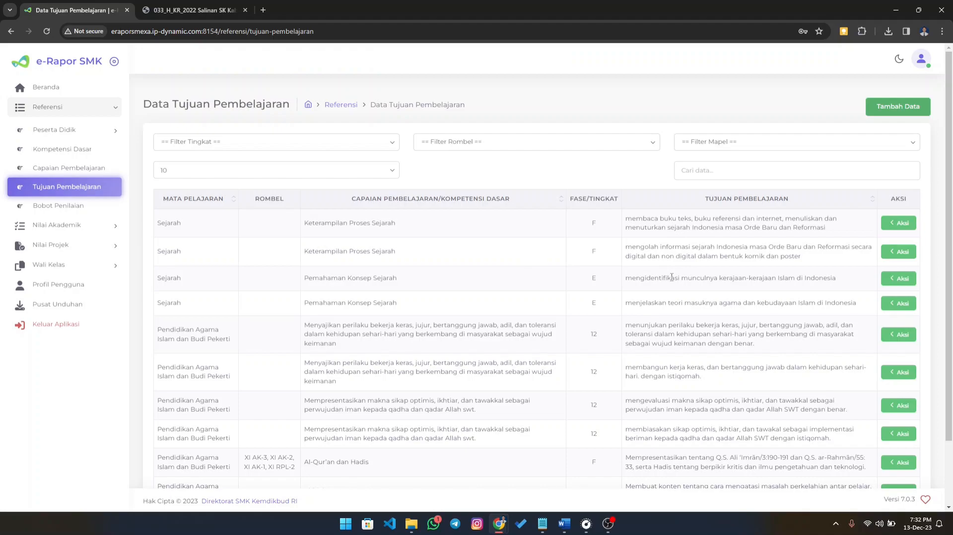
left_click(68, 169)
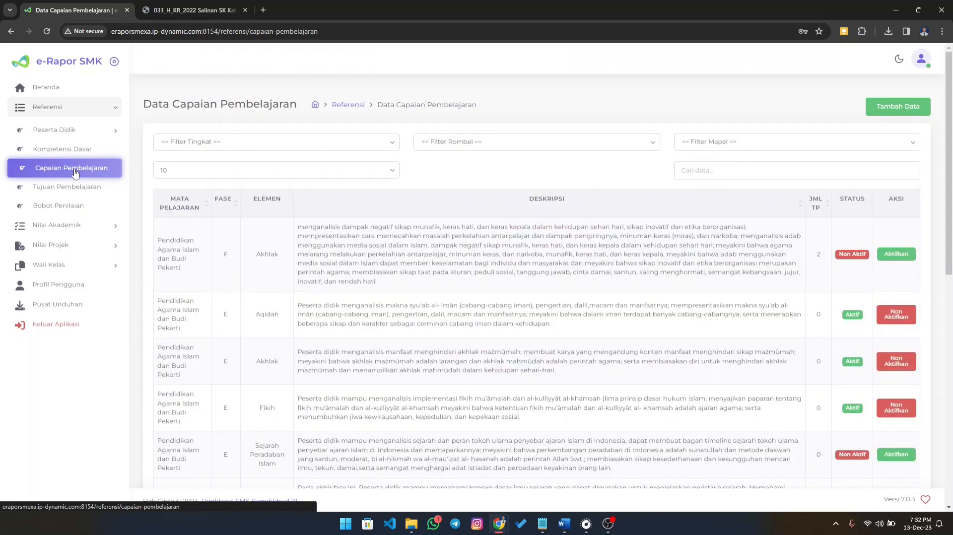
- Start a new Tujuan Pembelajaran entry with Tingkat Kelas Kelas 10 and Rombongan Belajar X RPL-2
left_click(78, 188)
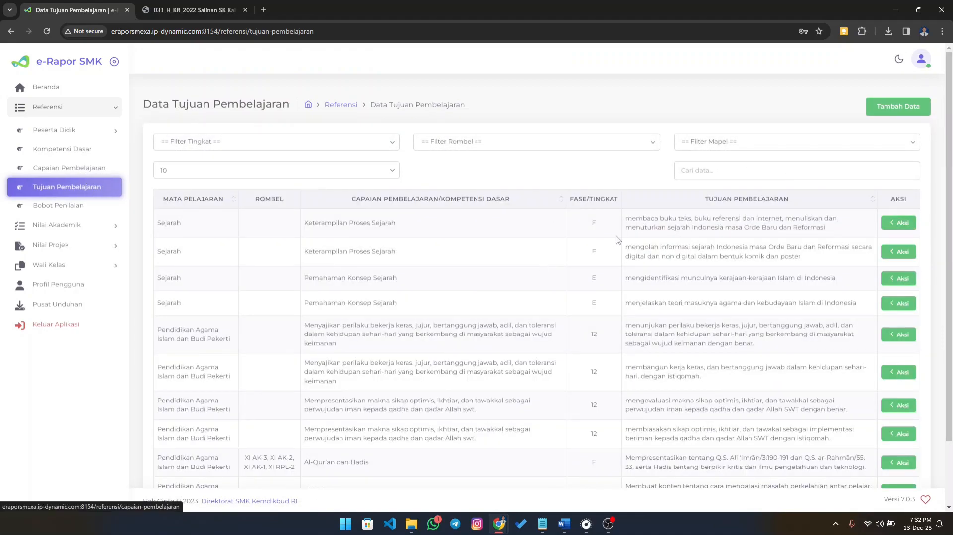
left_click(883, 113)
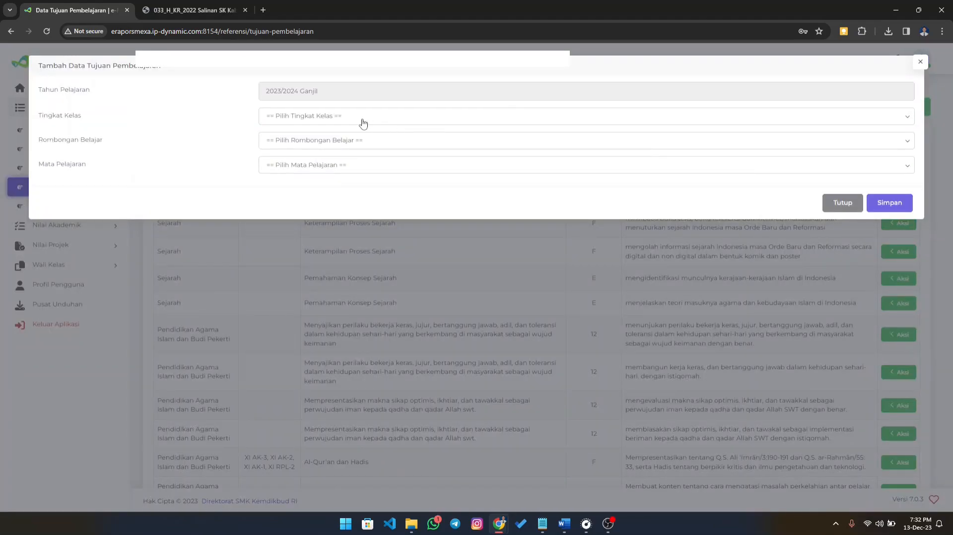
left_click(362, 140)
left_click(343, 115)
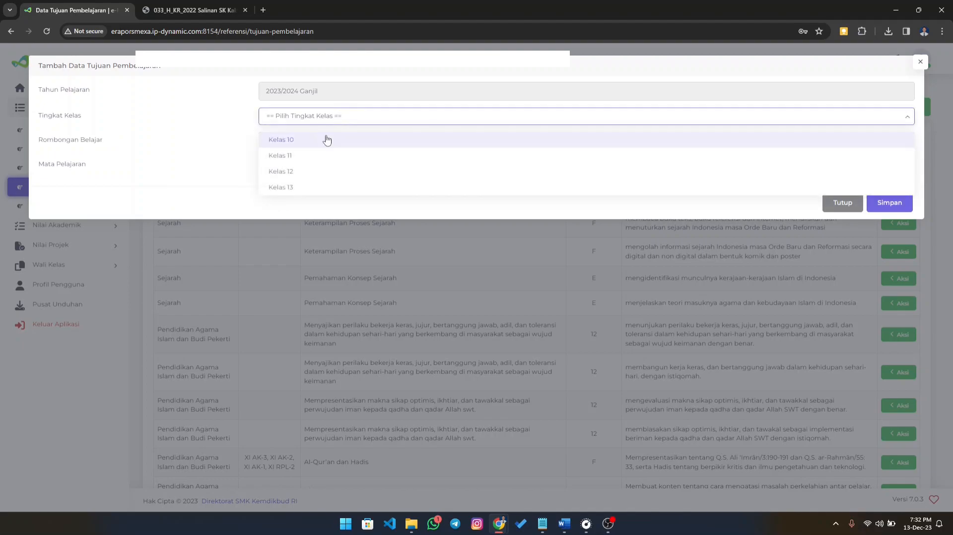
left_click(313, 140)
left_click(319, 141)
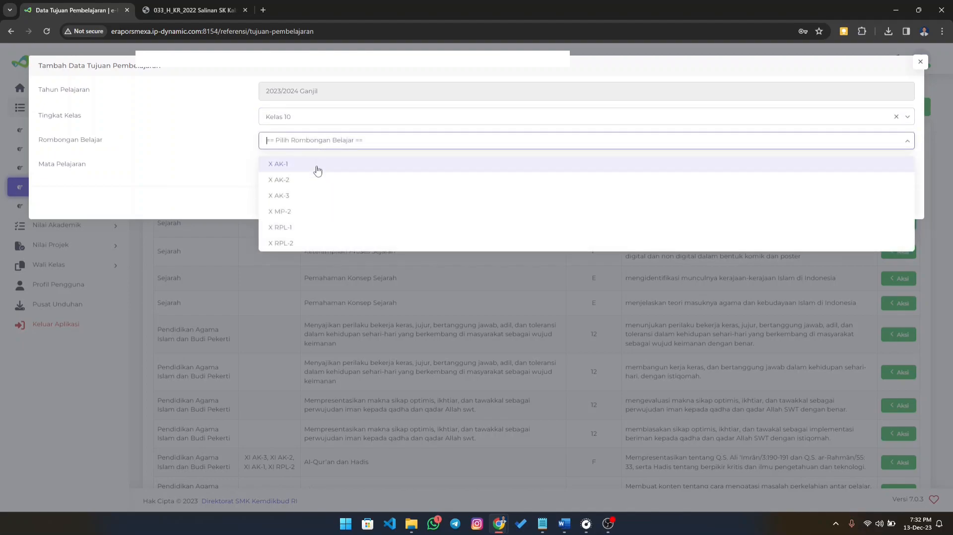
left_click(305, 243)
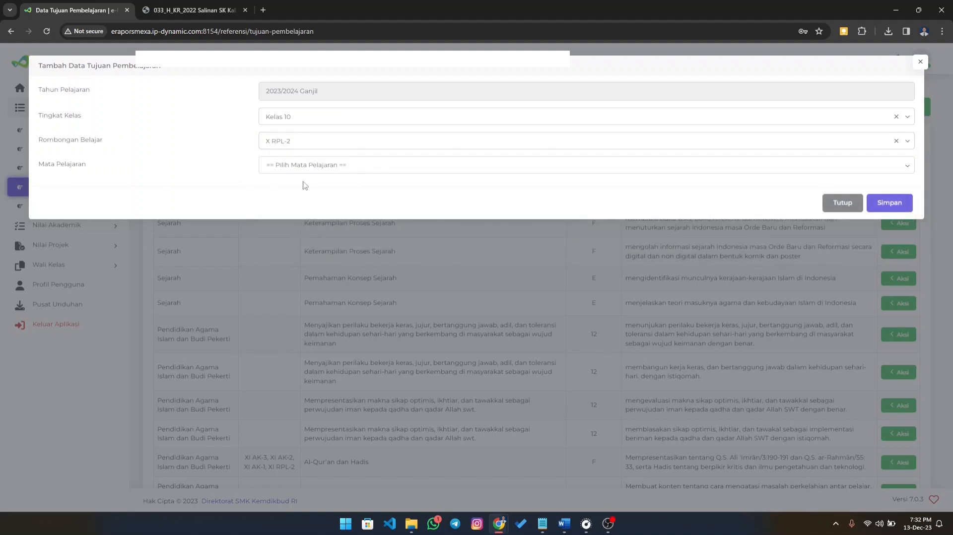
- Choose Pendidikan Agama Islam dan Budi Pekerti as Mata Pelajaran and the last listed Capaian Pembelajaran, on analysing Al-Qur'an verses and hadis
left_click(306, 166)
left_click(304, 189)
left_click(428, 184)
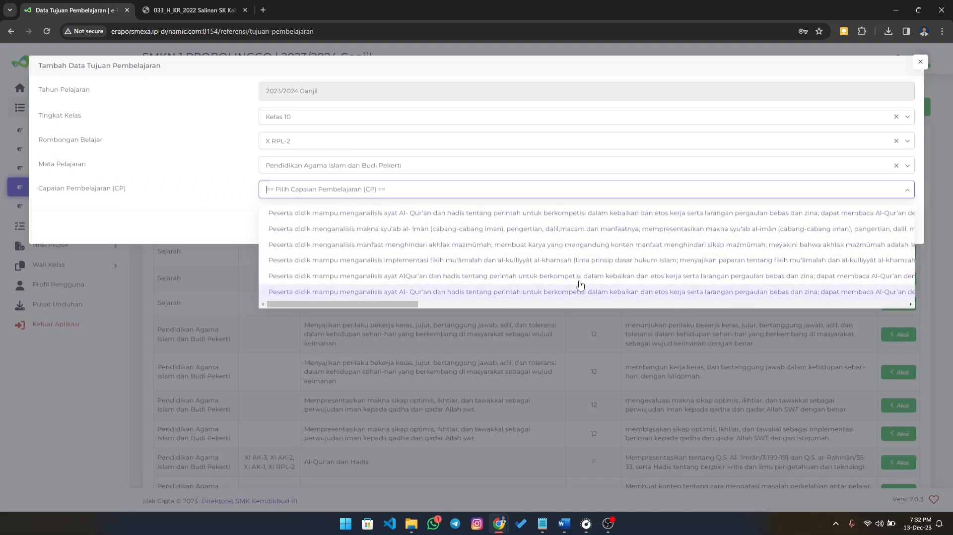
left_click(458, 292)
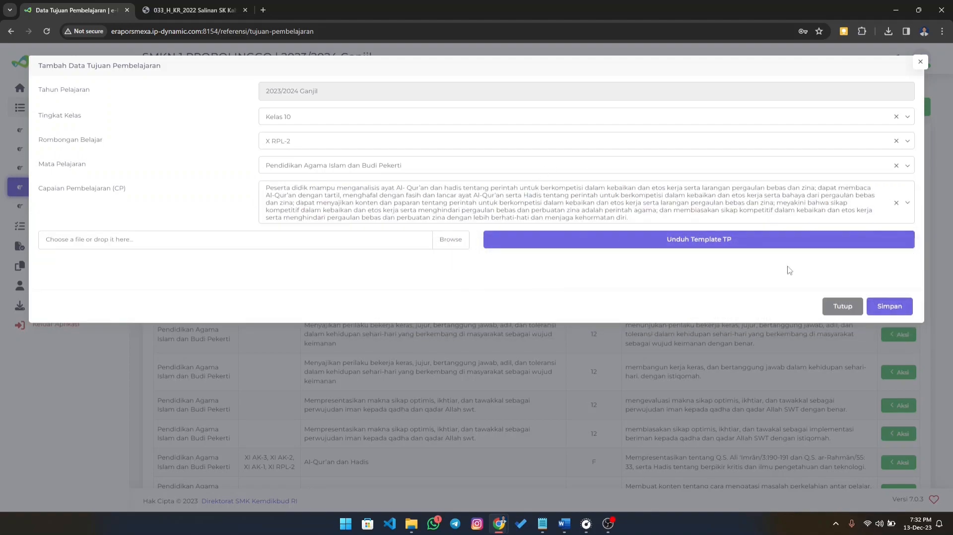
- Download the TP template for this Capaian Pembelajaran, open it in Excel from the Downloads folder and enable editing
left_click(715, 243)
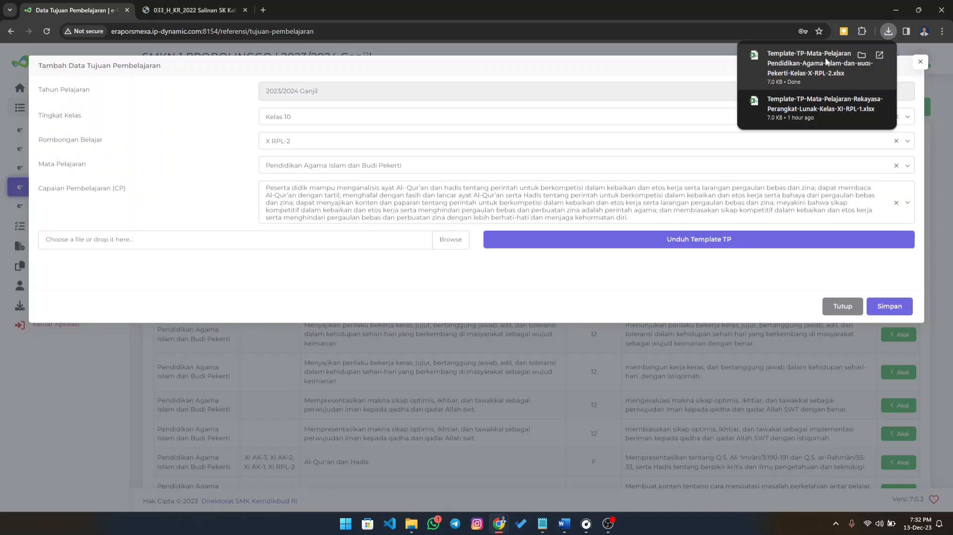
left_click(411, 524)
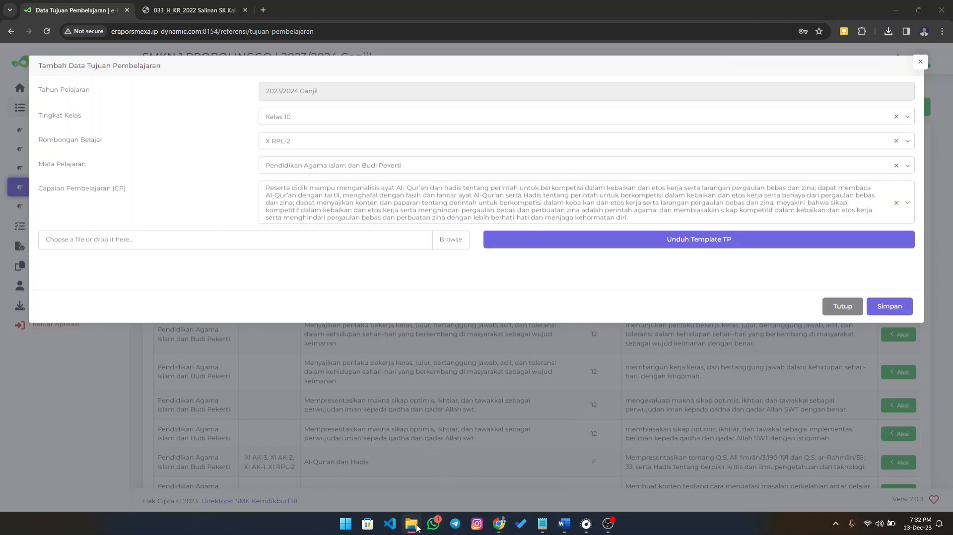
left_click_drag(704, 374, 461, 1)
left_click(63, 174)
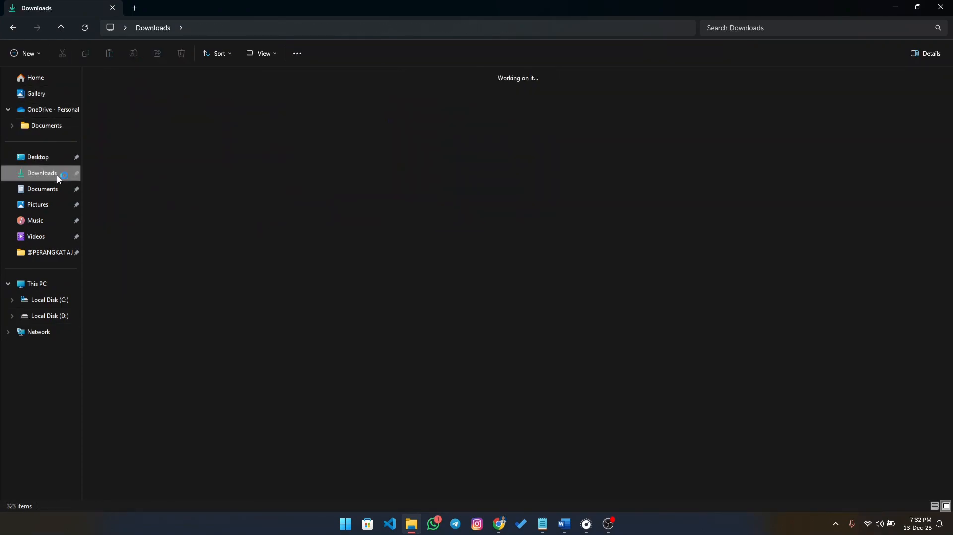
left_click(114, 121)
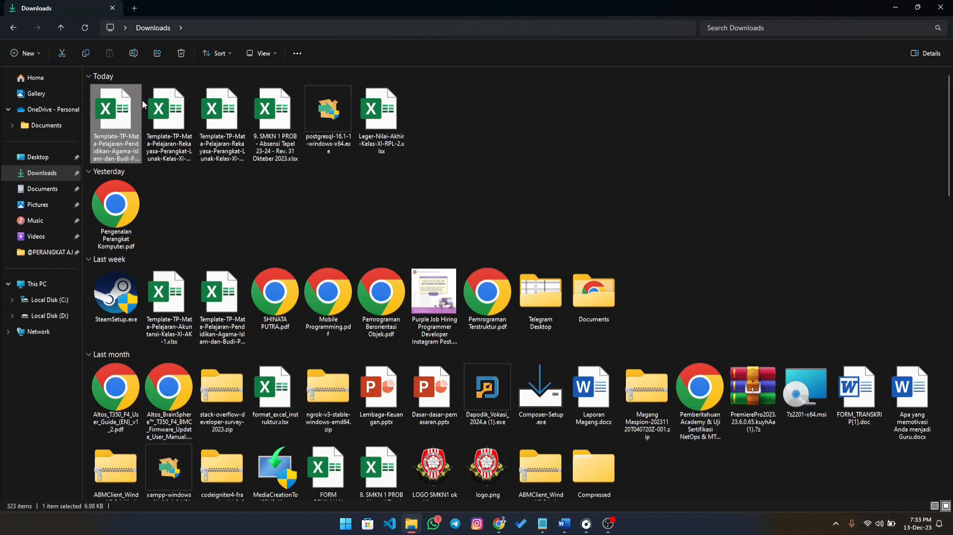
double_click(113, 125)
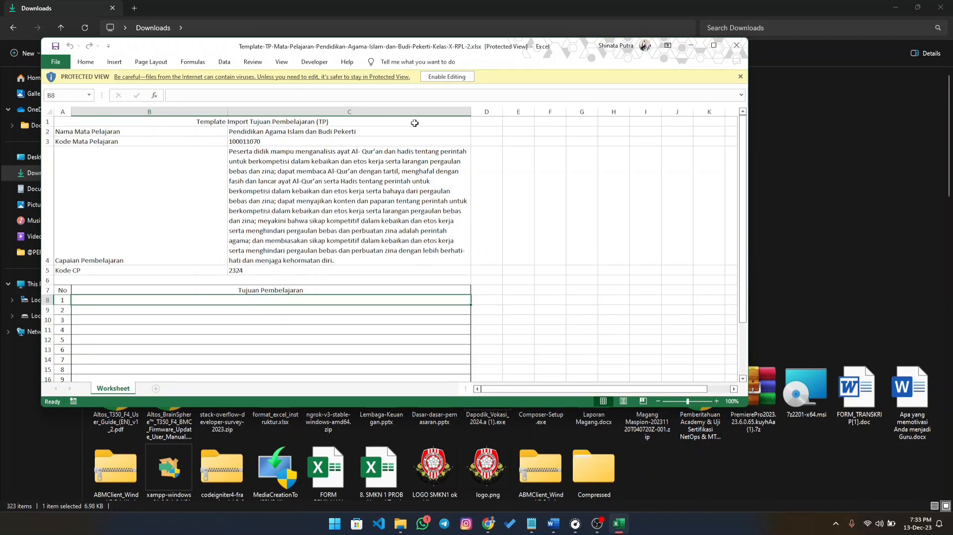
left_click(447, 76)
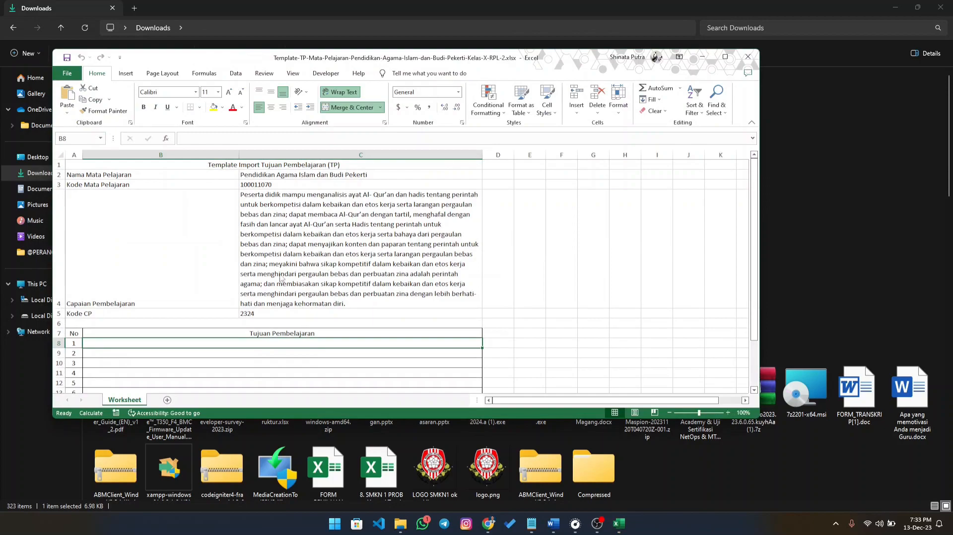
- Copy the first Tujuan Pembelajaran for Al-Qur'an dan Hadis from the Word document into row No 1 of the Excel template, without its list number
left_click(562, 518)
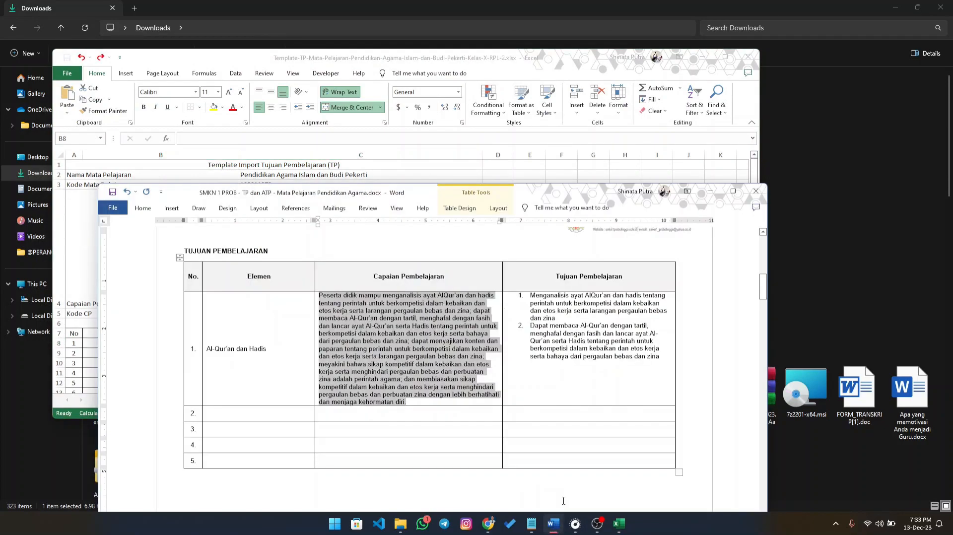
left_click(545, 313)
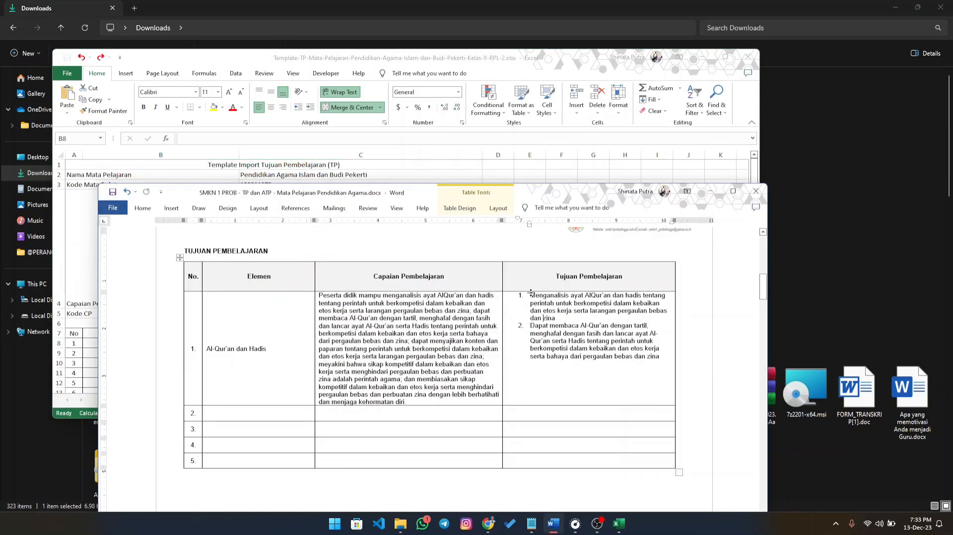
left_click_drag(528, 294, 557, 318)
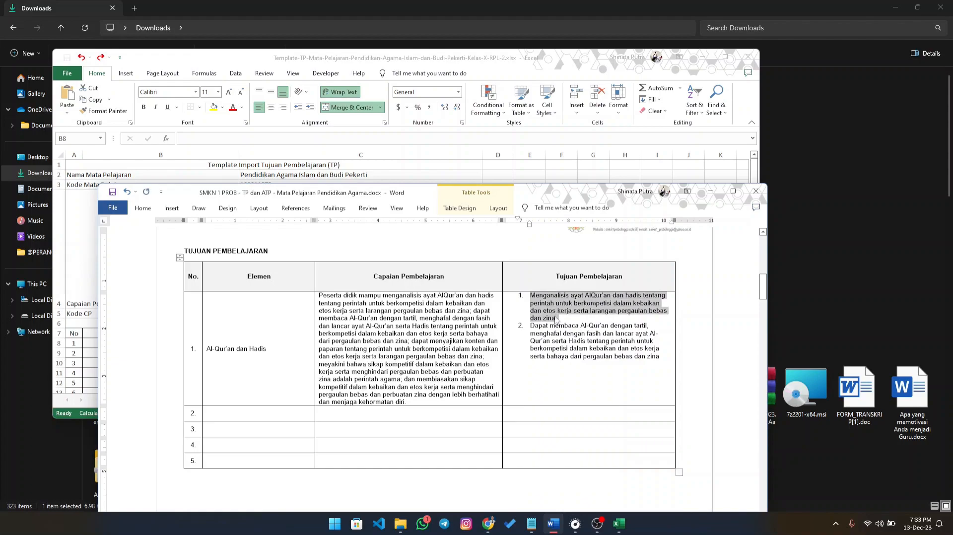
left_click(86, 340)
double_click(103, 344)
right_click(104, 346)
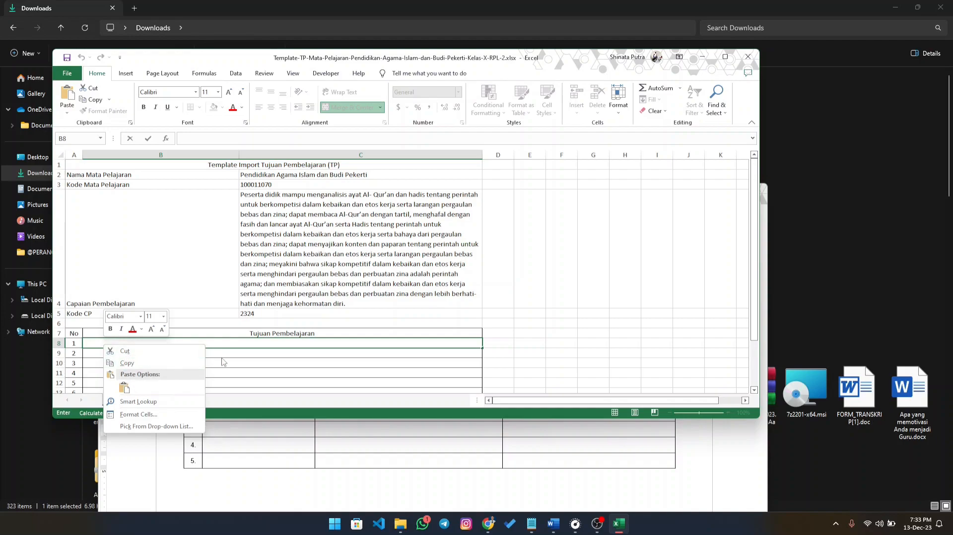
left_click(124, 388)
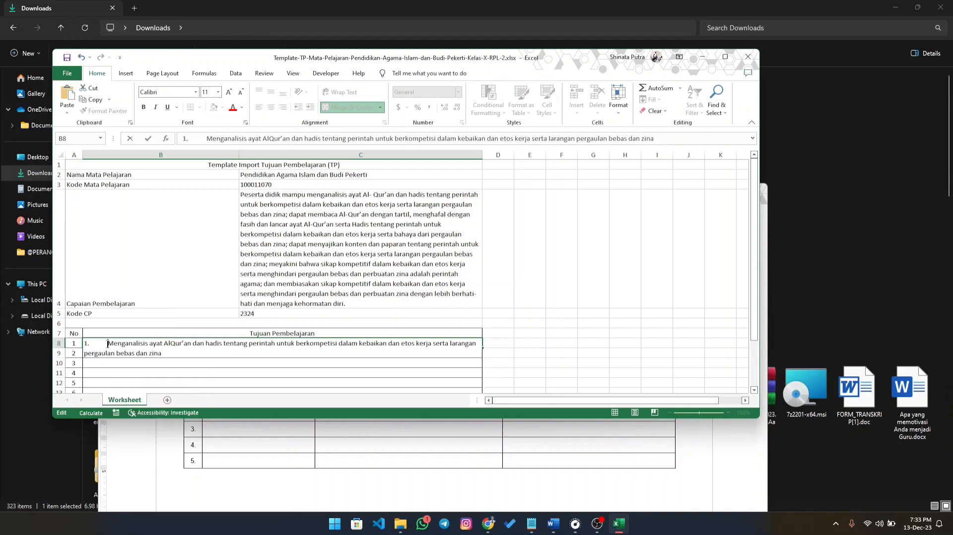
key("BackSpace")
key("BackSpace")
key("BackSpace")
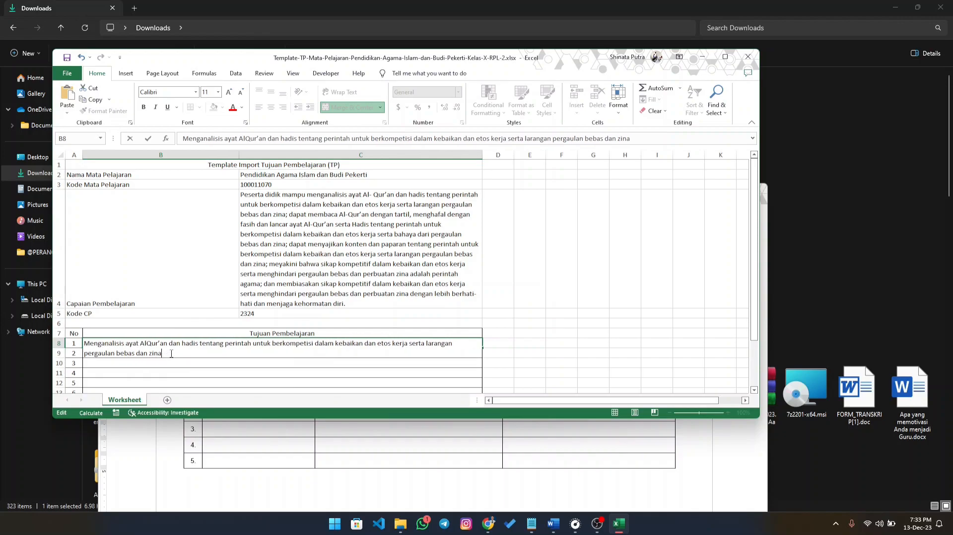
- Review the wording of the first Tujuan Pembelajaran in the template and finish editing its cell
left_click_drag(171, 354, 84, 343)
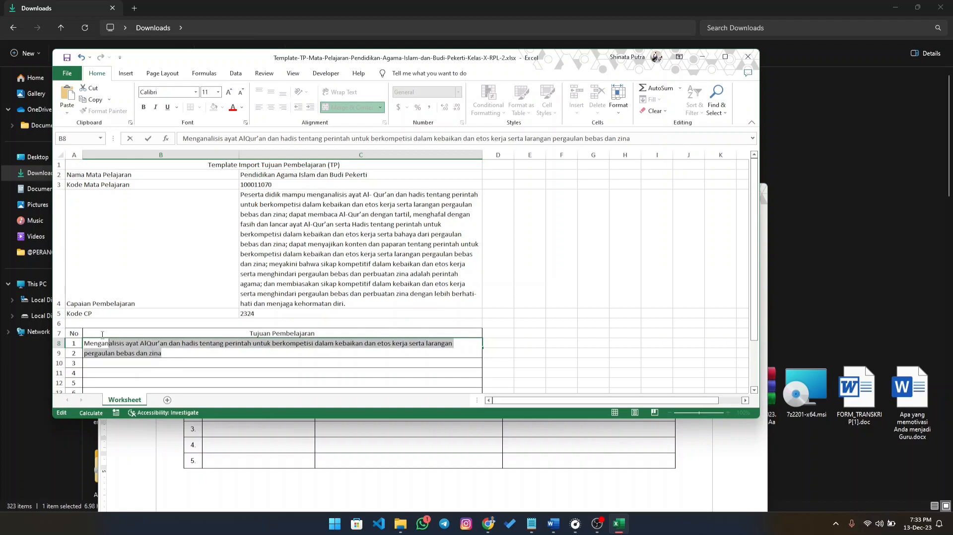
left_click(167, 355)
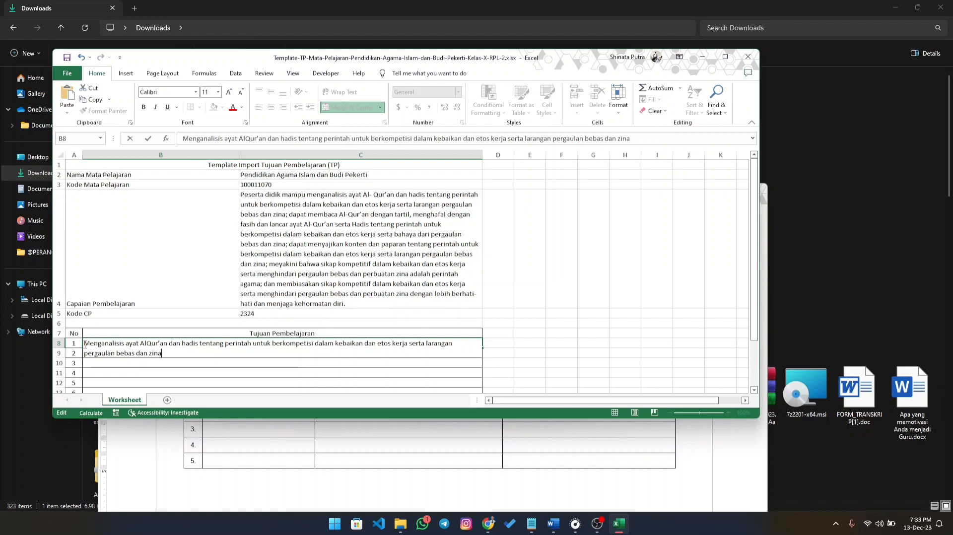
left_click_drag(83, 343, 122, 346)
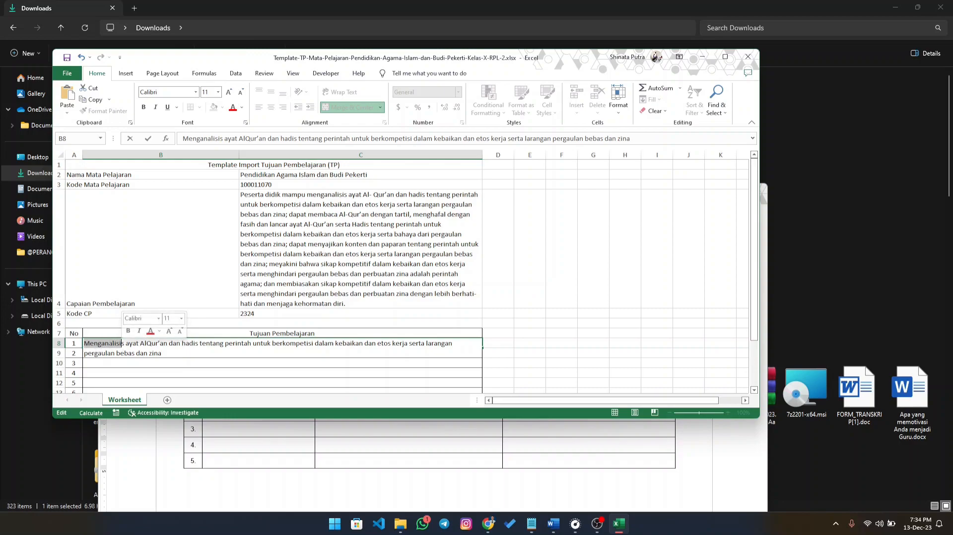
left_click(166, 354)
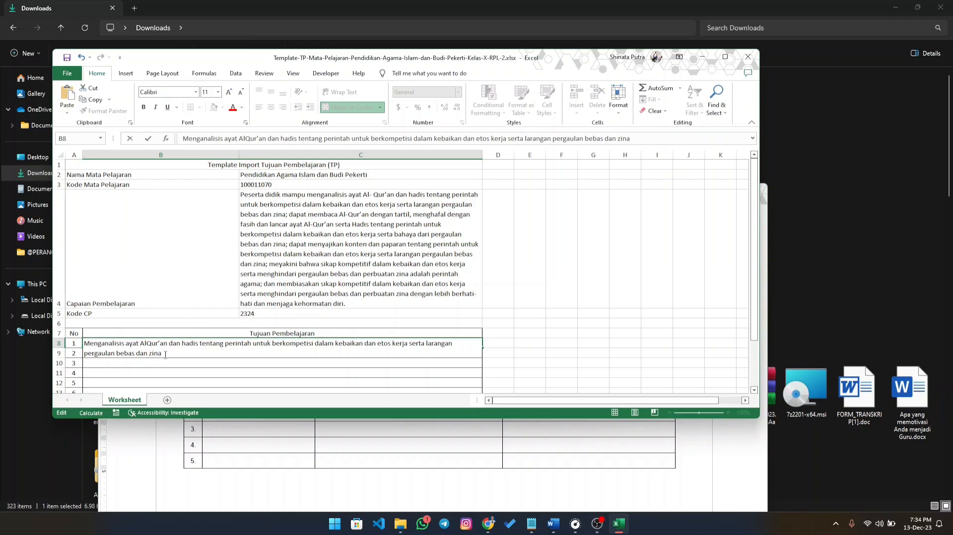
left_click(169, 363)
left_click(151, 353)
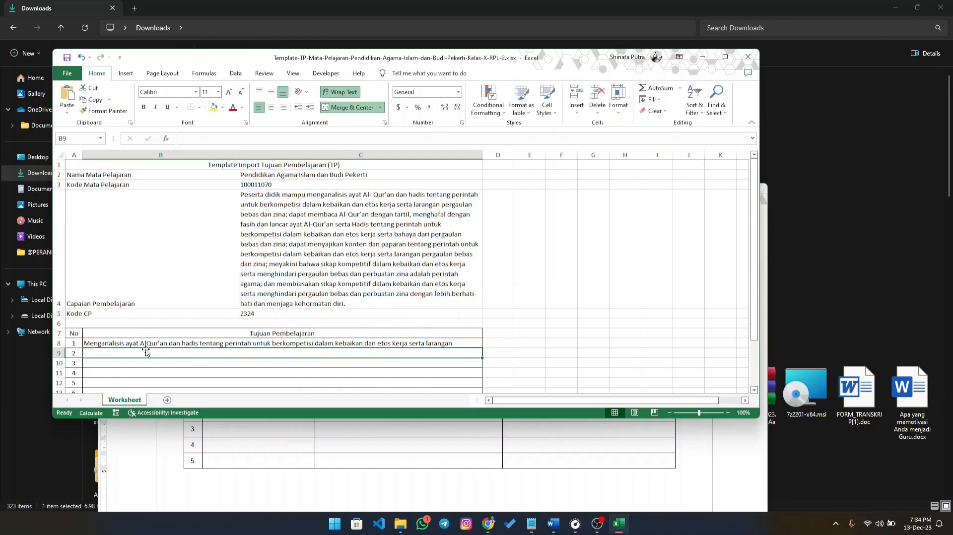
left_click(120, 343)
left_click(131, 356)
- Copy the second Tujuan Pembelajaran, on reading Al-Qur'an dengan tartil, from the Word document into row No 2 of the template
left_click(553, 523)
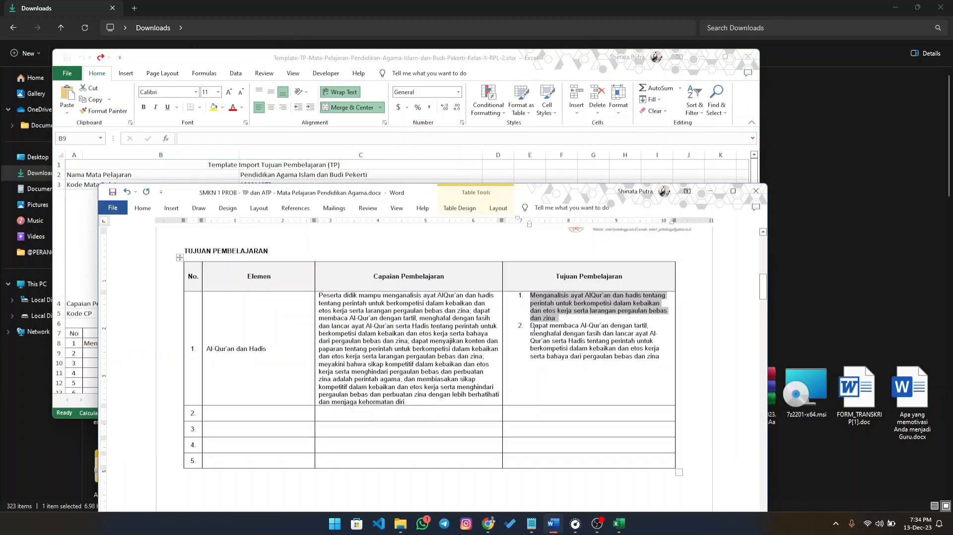
left_click_drag(532, 329, 661, 358)
left_click(95, 353)
double_click(95, 354)
right_click(95, 356)
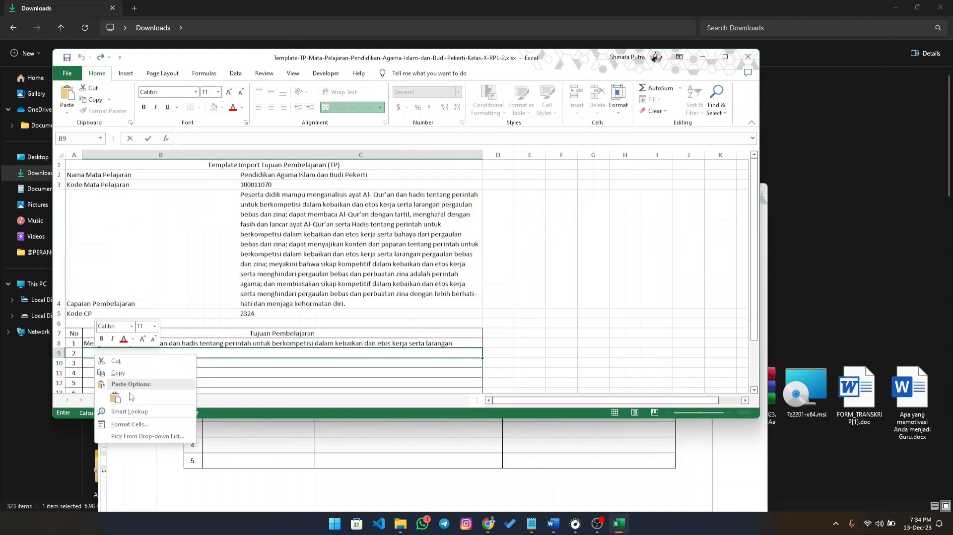
left_click(115, 398)
left_click(89, 354)
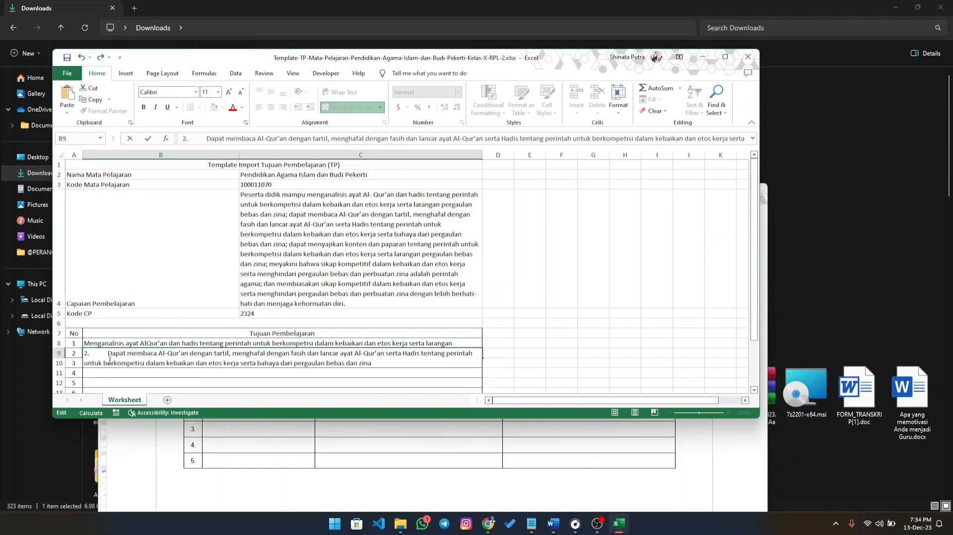
- Remove the list number and the word "Dapat" from the second Tujuan Pembelajaran so its text starts with "Membaca"
left_click(128, 355)
key("BackSpace")
key("BackSpace")
key("BackSpace")
key("BackSpace")
key("BackSpace")
key("BackSpace")
key("BackSpace")
key("BackSpace")
key("BackSpace")
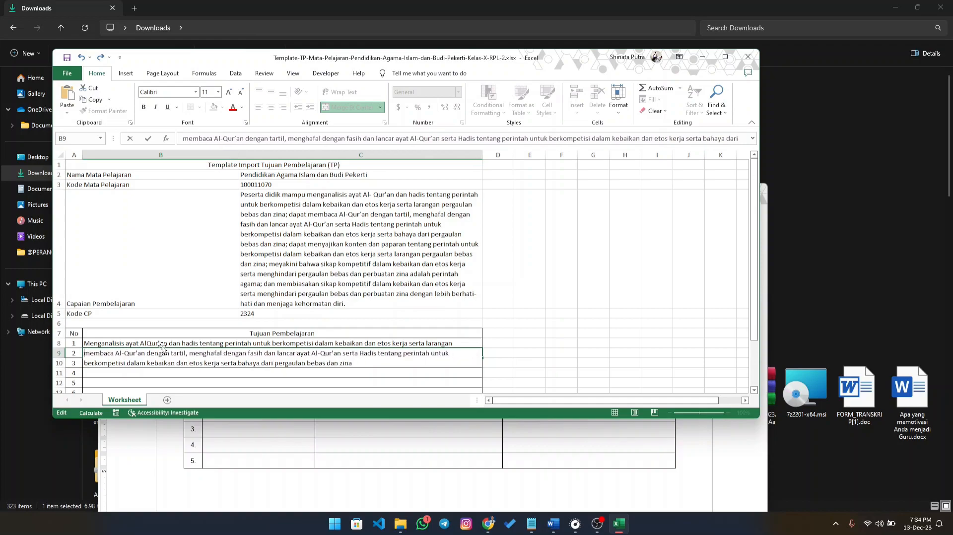
type("M")
key("Delete")
left_click(129, 374)
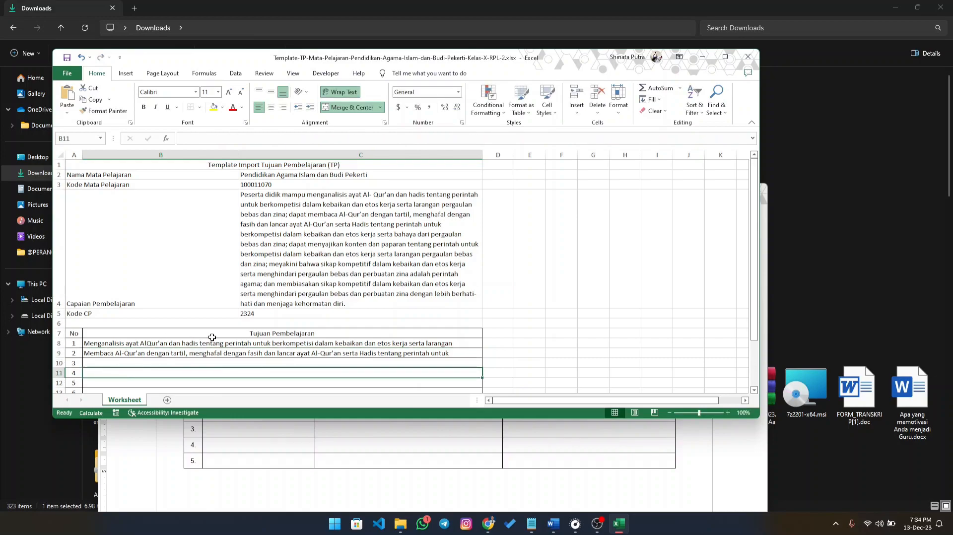
left_click(284, 231)
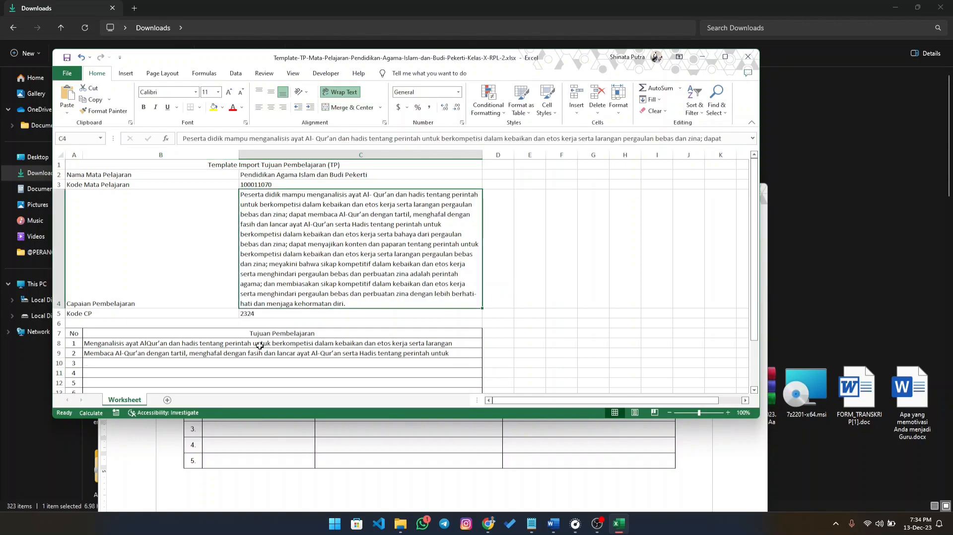
left_click(129, 344)
left_click(143, 356)
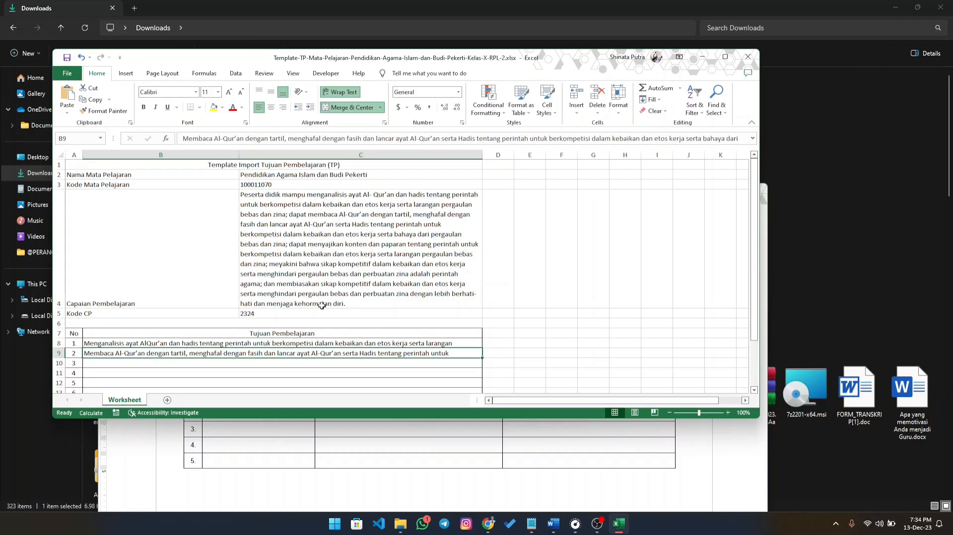
- Return to the e-Rapor entry form, attach the completed Pendidikan Agama Islam dan Budi Pekerti Kelas X RPL-2 template and save the Tujuan Pembelajaran data
left_click(703, 56)
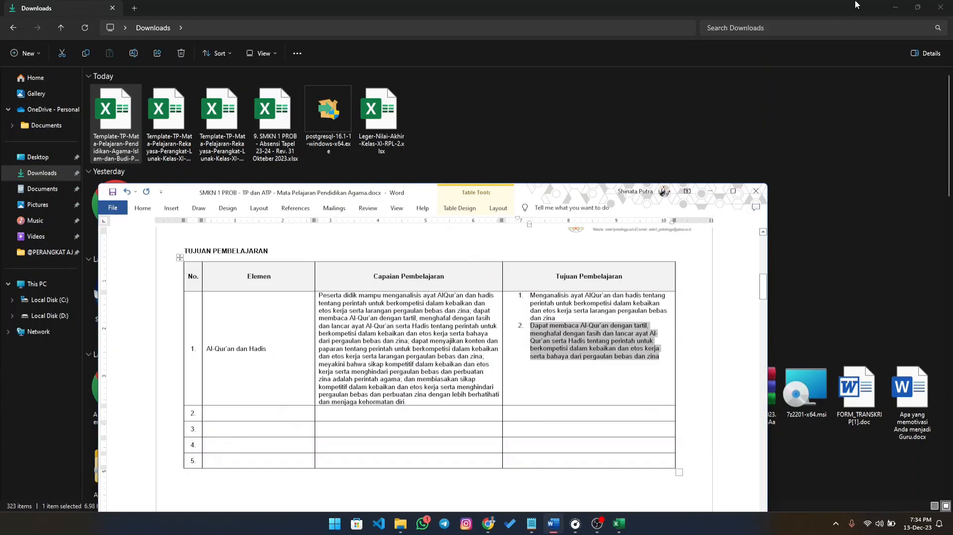
left_click(896, 7)
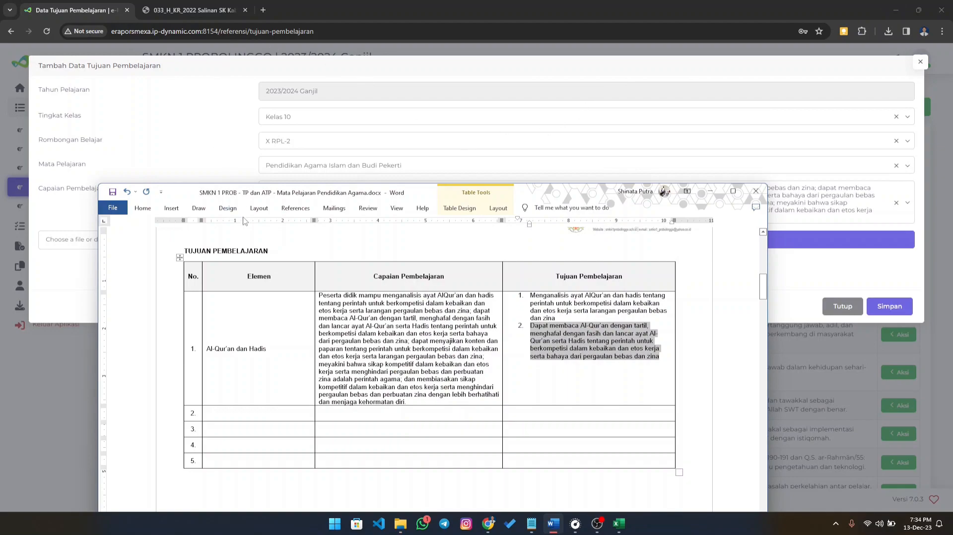
left_click(710, 191)
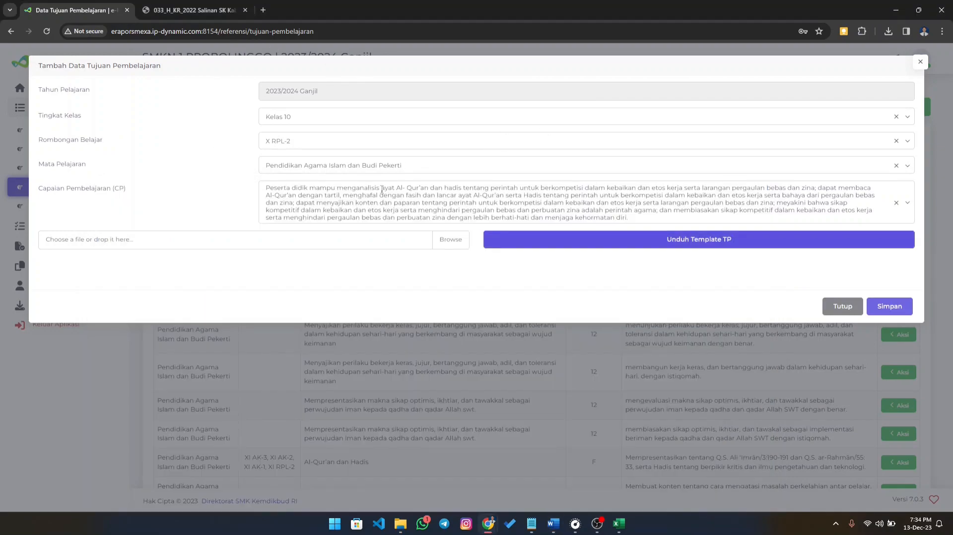
left_click(455, 244)
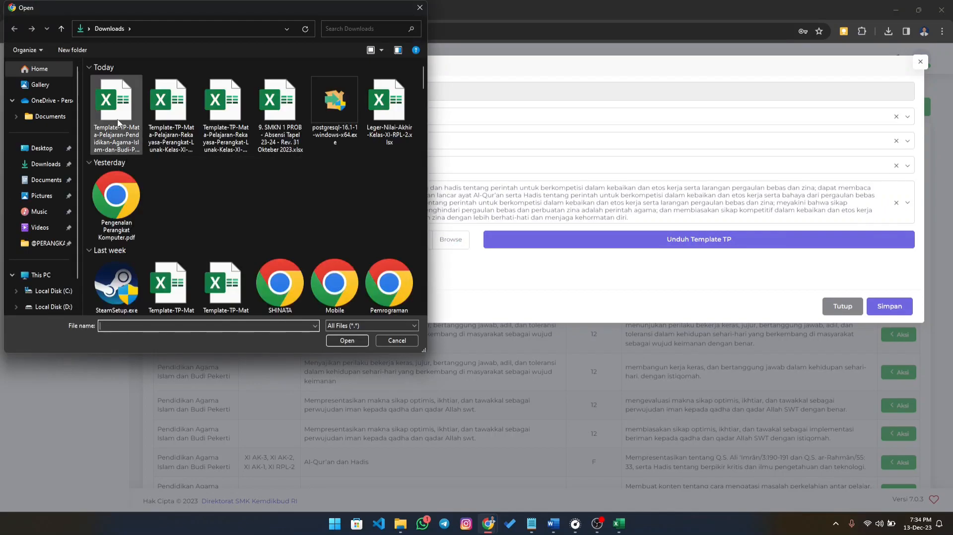
left_click(118, 122)
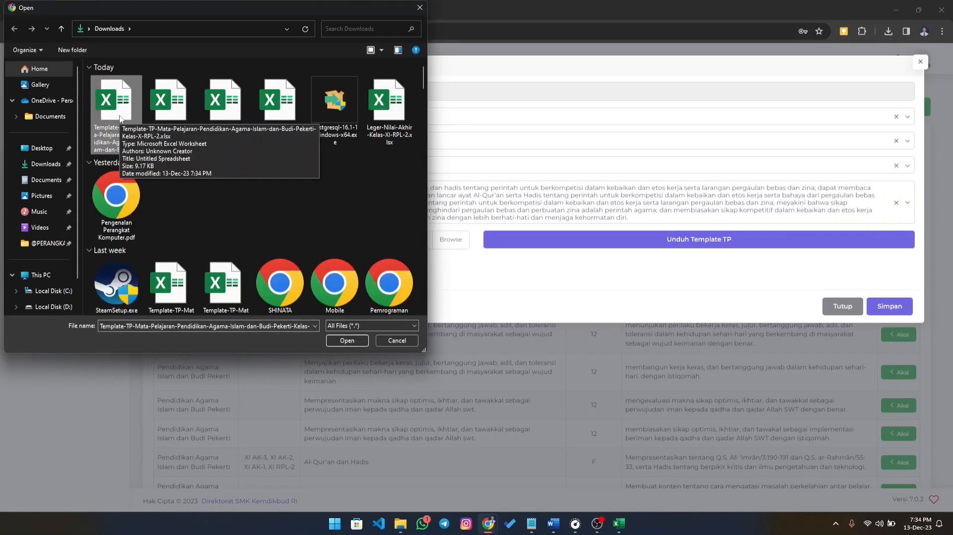
left_click(347, 341)
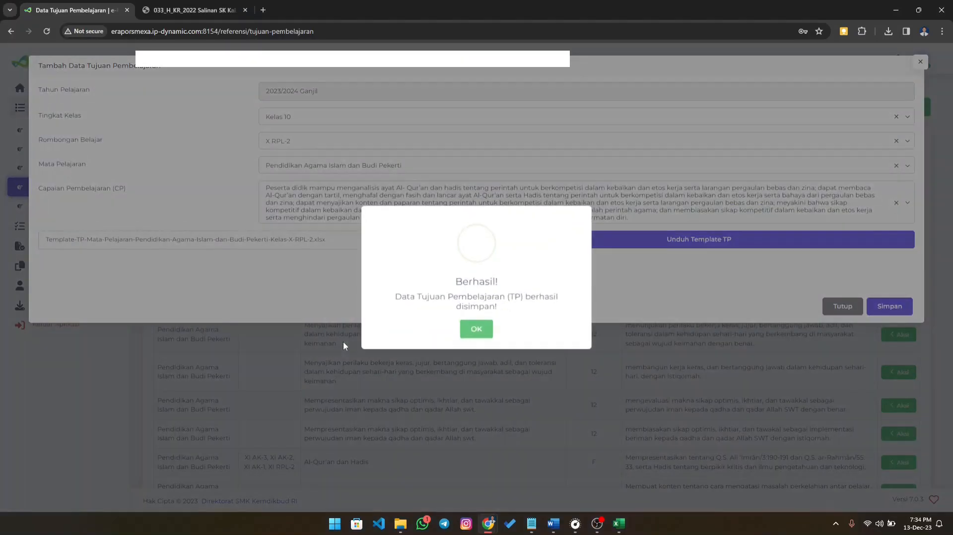
left_click(476, 327)
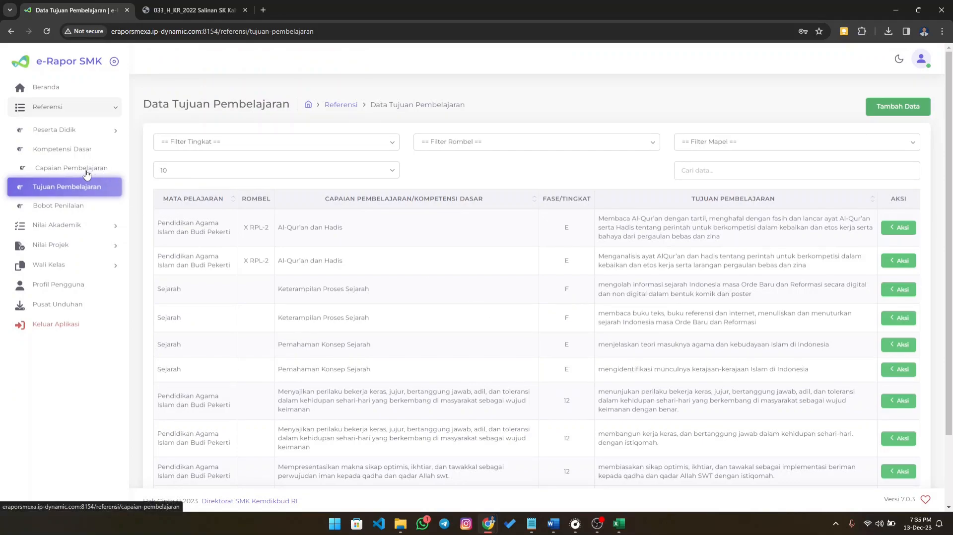
- Examine the Bobot Sumatif Materi and Bobot Sumatif Akhir weights for each class on the Bobot Penilaian page
left_click(67, 207)
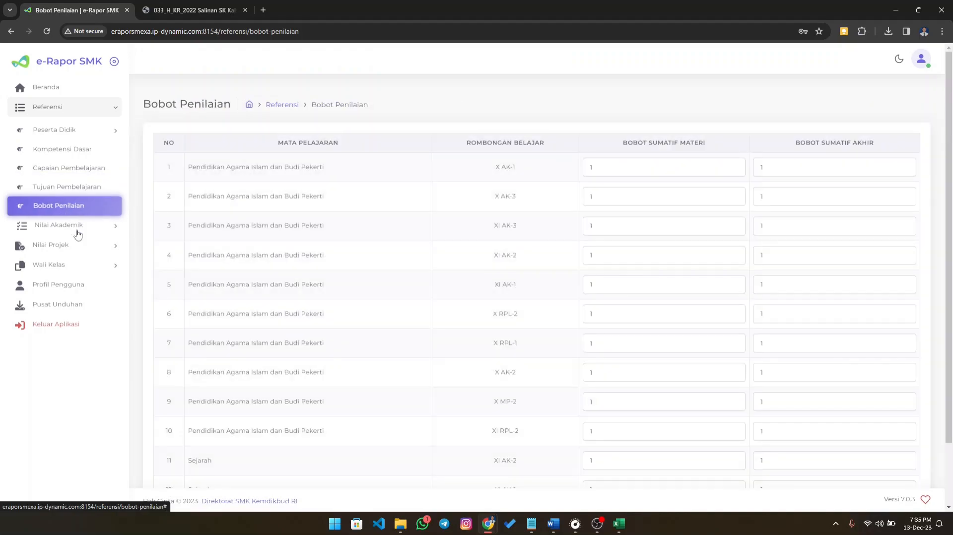
left_click(75, 227)
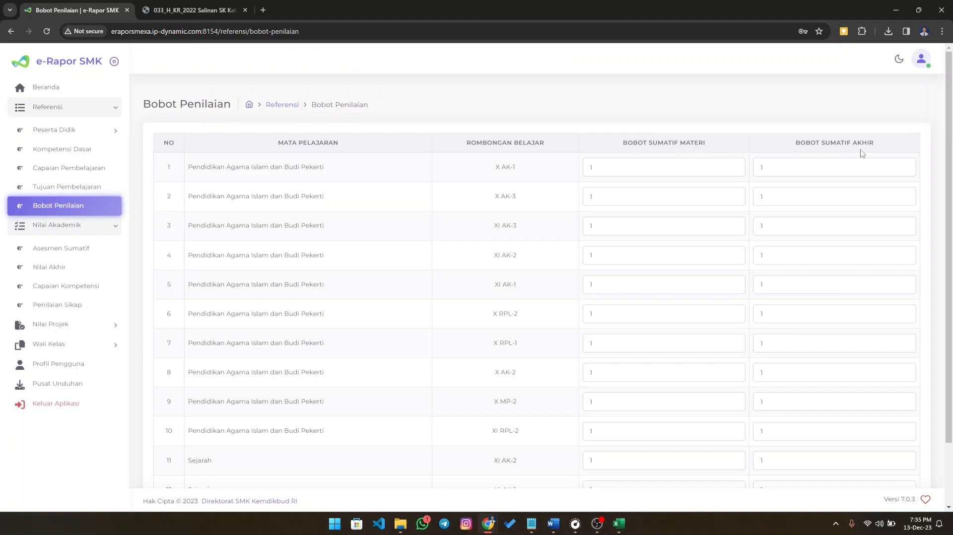
left_click(648, 166)
left_click(811, 169)
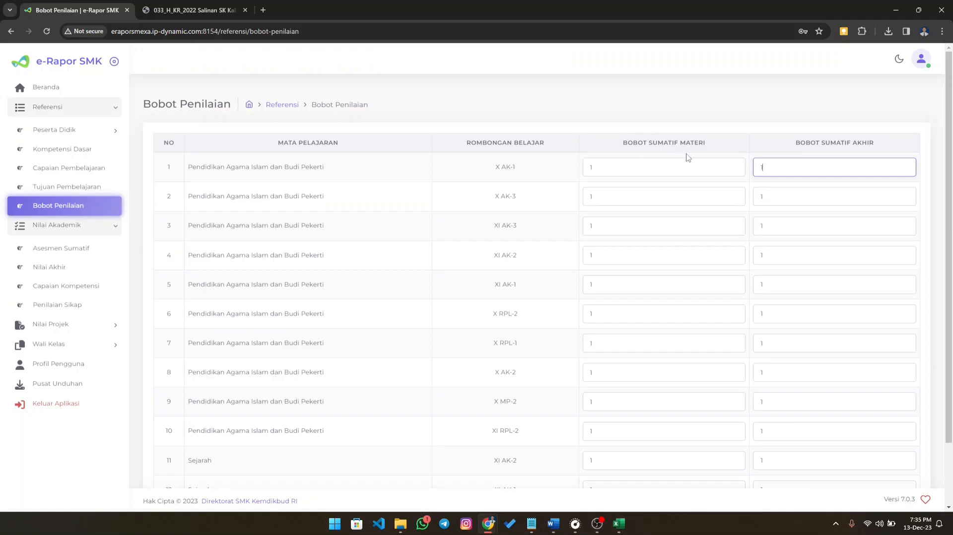
left_click(659, 168)
left_click(793, 173)
left_click(658, 166)
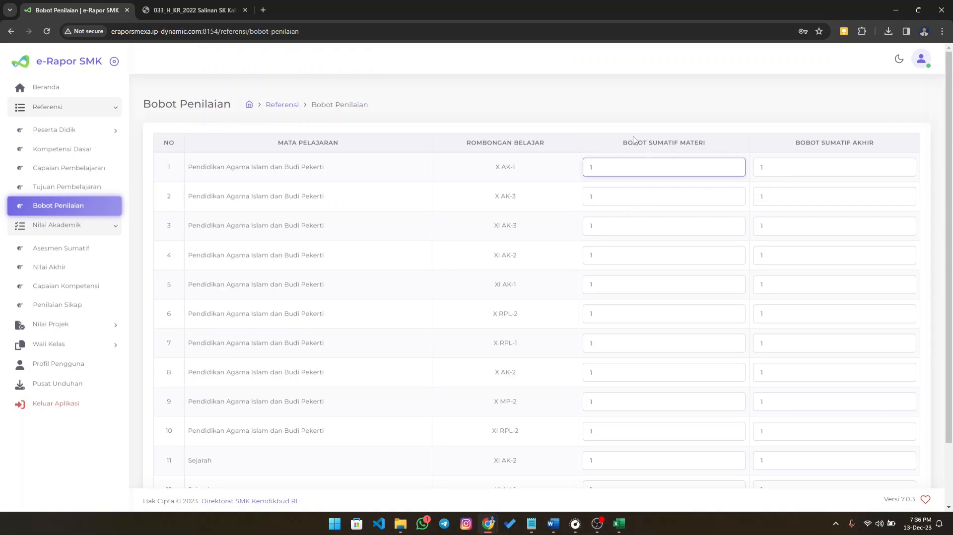
left_click_drag(623, 144, 679, 143)
left_click(655, 143)
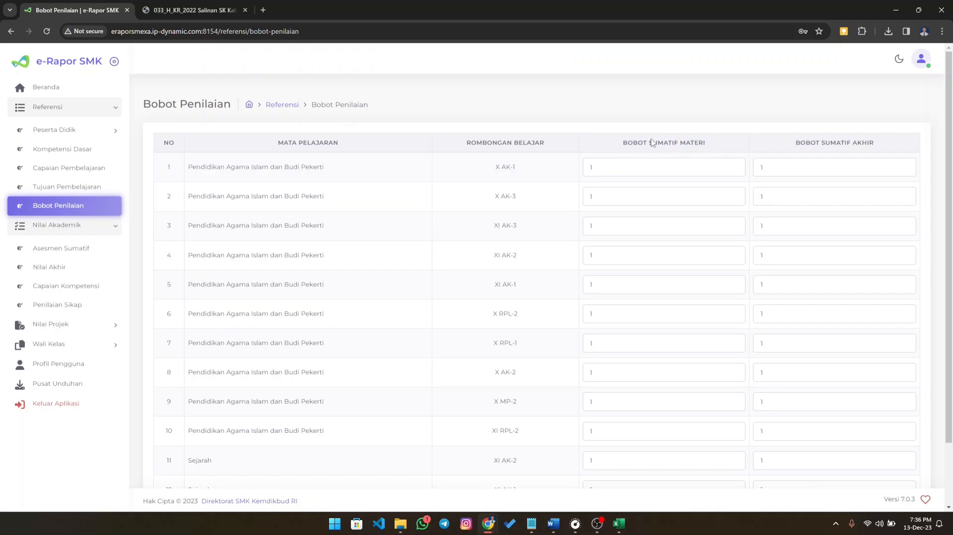
left_click_drag(822, 144, 876, 153)
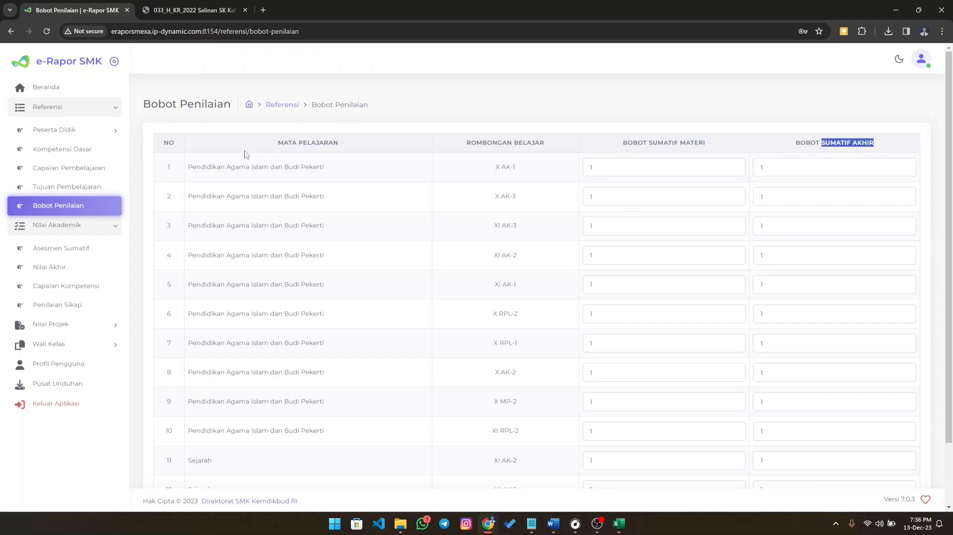
left_click(651, 145)
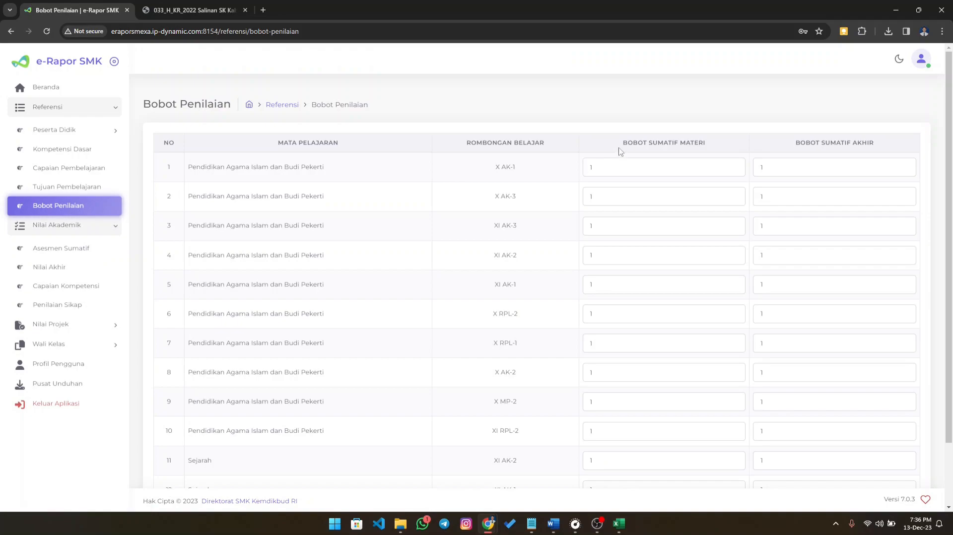
left_click_drag(625, 143, 711, 149)
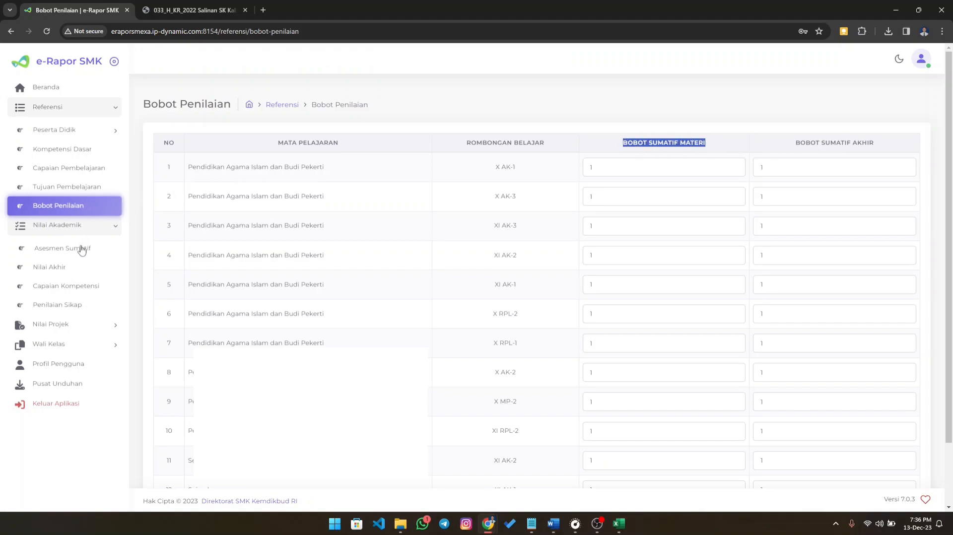
- Open the Asesmen Sumatif entry form and choose Kelas 10, Jenis Rombongan Belajar Reguler and class X RPL-2
left_click(70, 253)
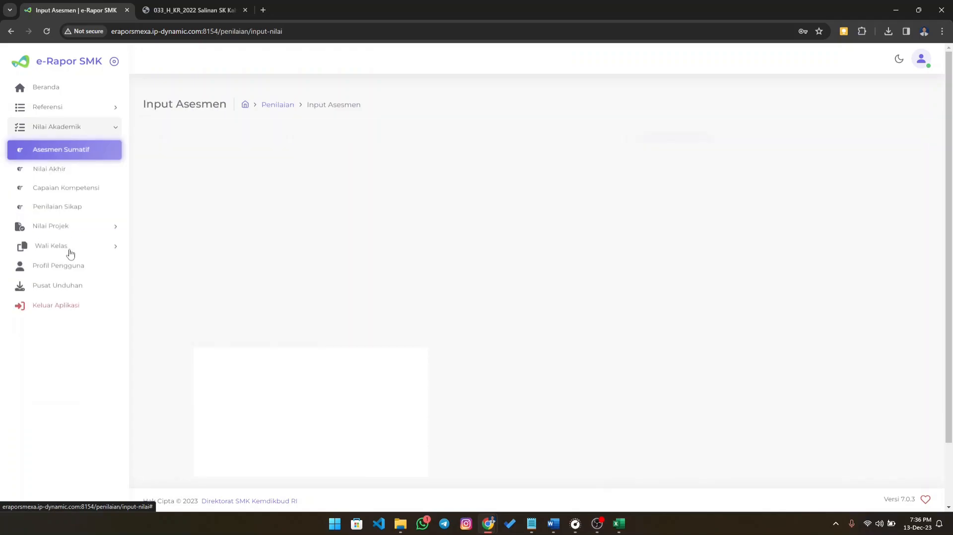
left_click(379, 267)
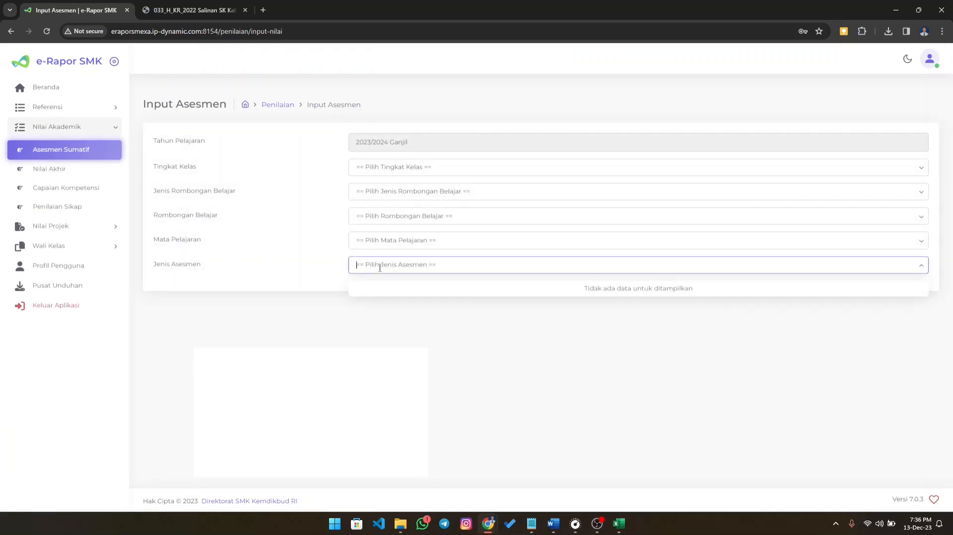
left_click(381, 172)
left_click(383, 193)
left_click(389, 196)
left_click(384, 221)
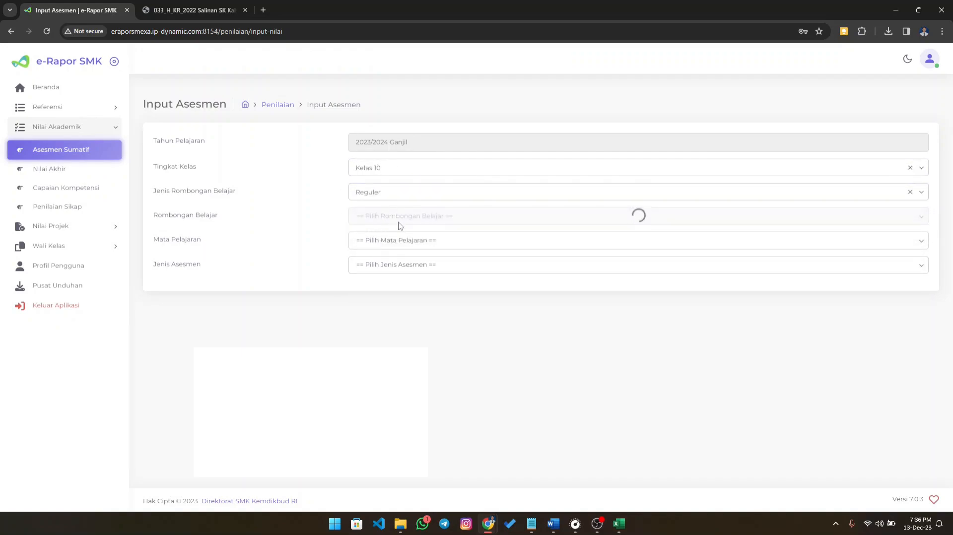
left_click(392, 219)
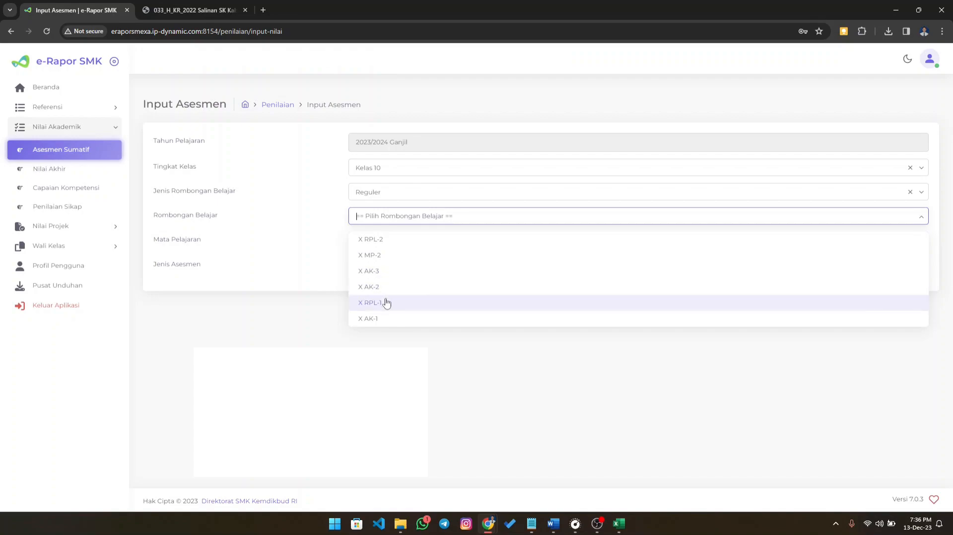
left_click(376, 242)
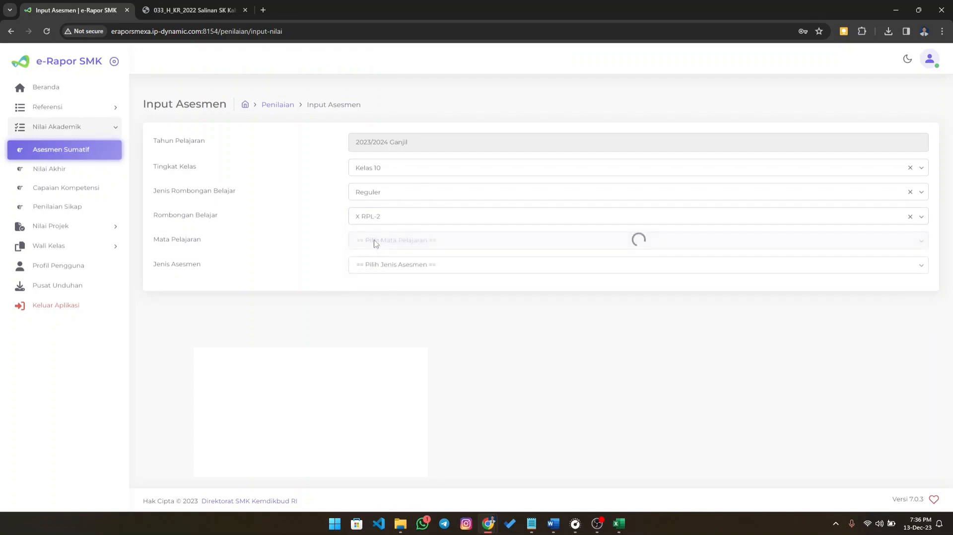
- Select Pendidikan Agama Islam dan Budi Pekerti as the subject and Sumatif Lingkup Materi as the Jenis Asesmen
left_click(402, 241)
left_click(405, 264)
left_click(416, 266)
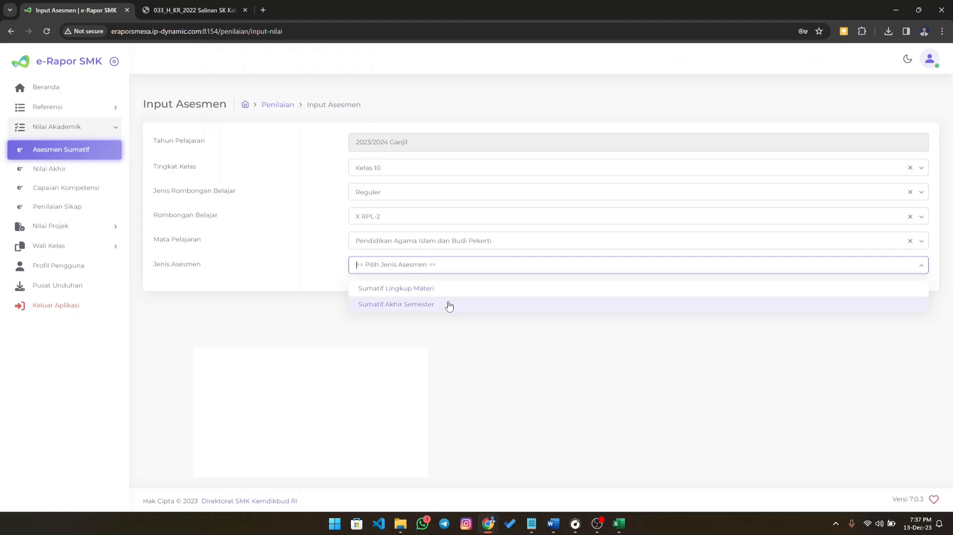
left_click(390, 290)
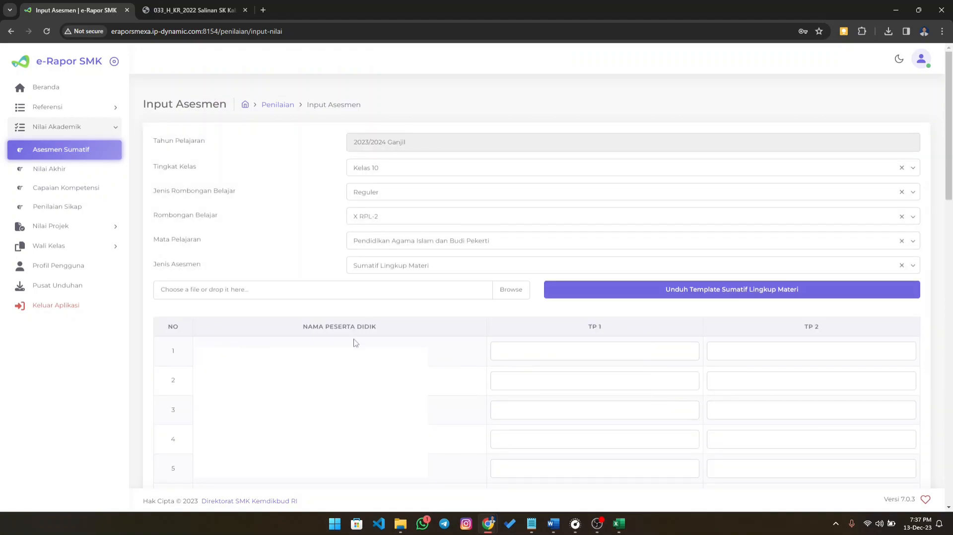
- Examine the TP 1 and TP 2 score fields of the first student in the Sumatif Lingkup Materi table
left_click(532, 352)
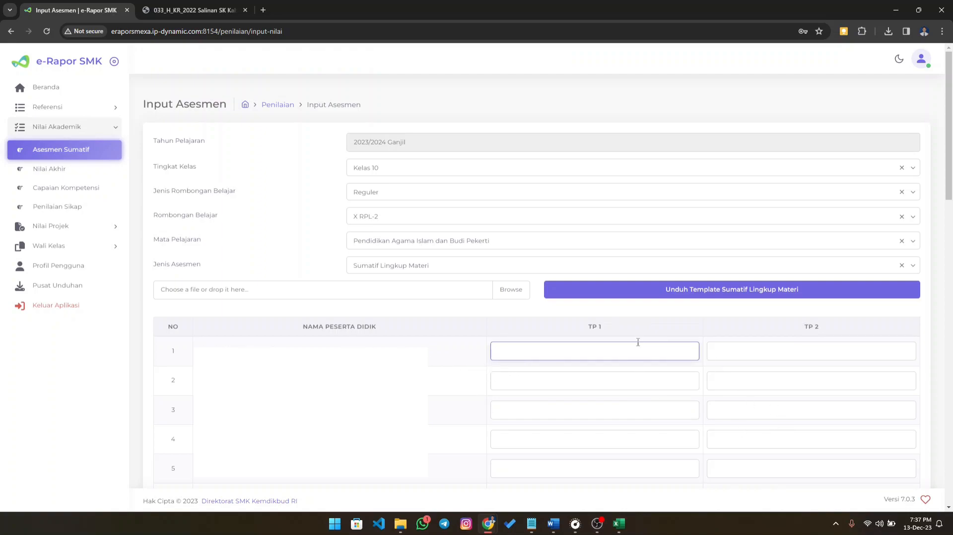
left_click(805, 355)
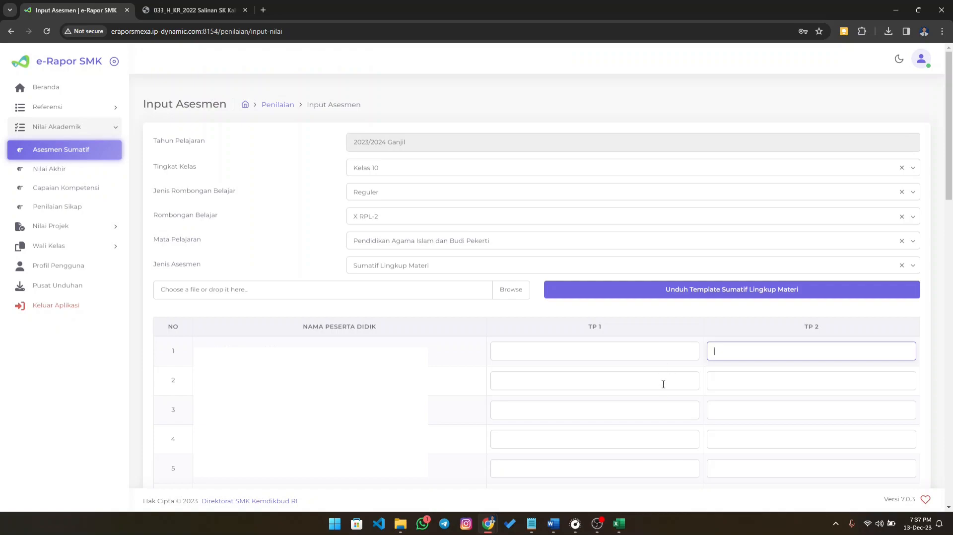
left_click(633, 347)
left_click(727, 357)
left_click(579, 356)
left_click(749, 354)
- Switch the Jenis Asesmen to Sumatif Akhir Semester and examine the first student's Non Tes and Tes fields
left_click(414, 265)
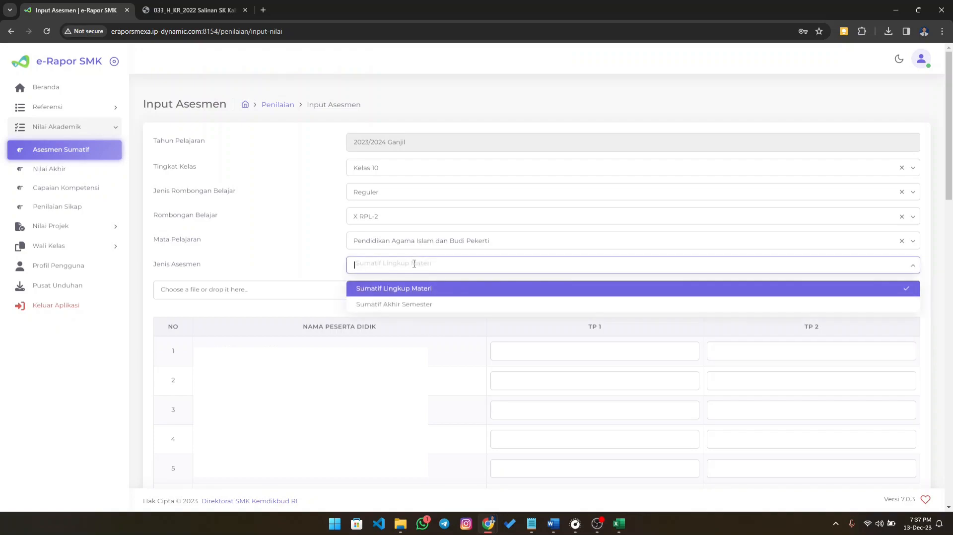
left_click(422, 308)
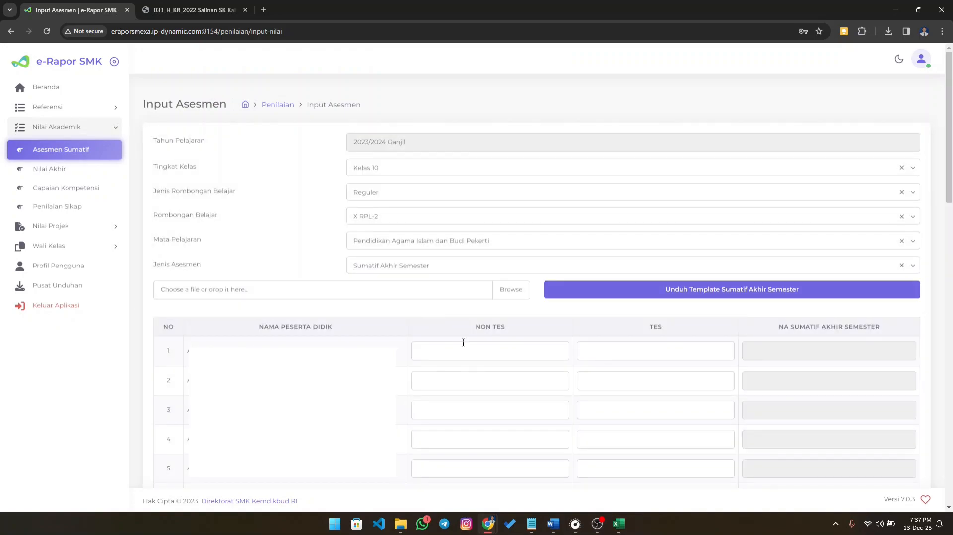
left_click(524, 349)
left_click(636, 354)
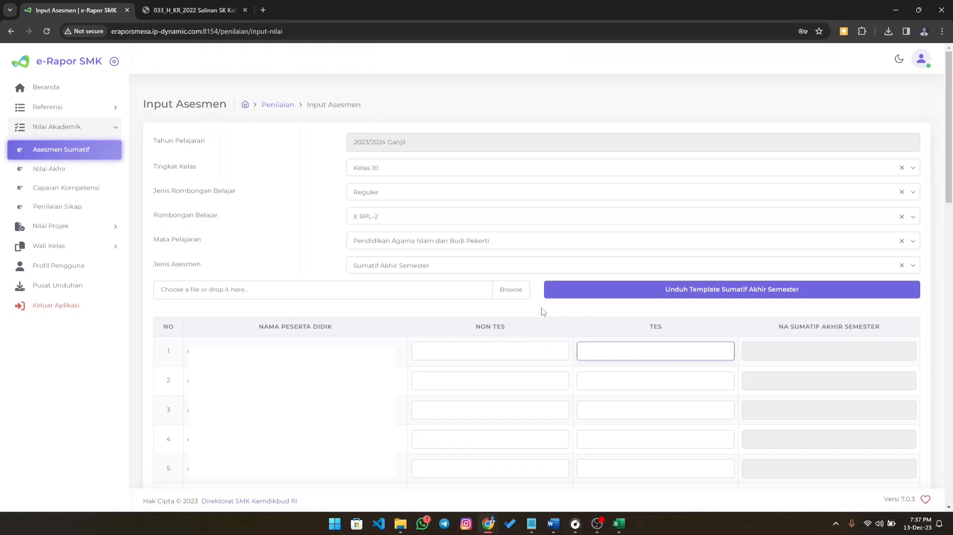
left_click(526, 349)
left_click(618, 350)
left_click(543, 350)
left_click(596, 351)
- Enter 90 for Non Tes and 75 for Tes for the first student and check the NA Sumatif Akhir Semester column
left_click(530, 347)
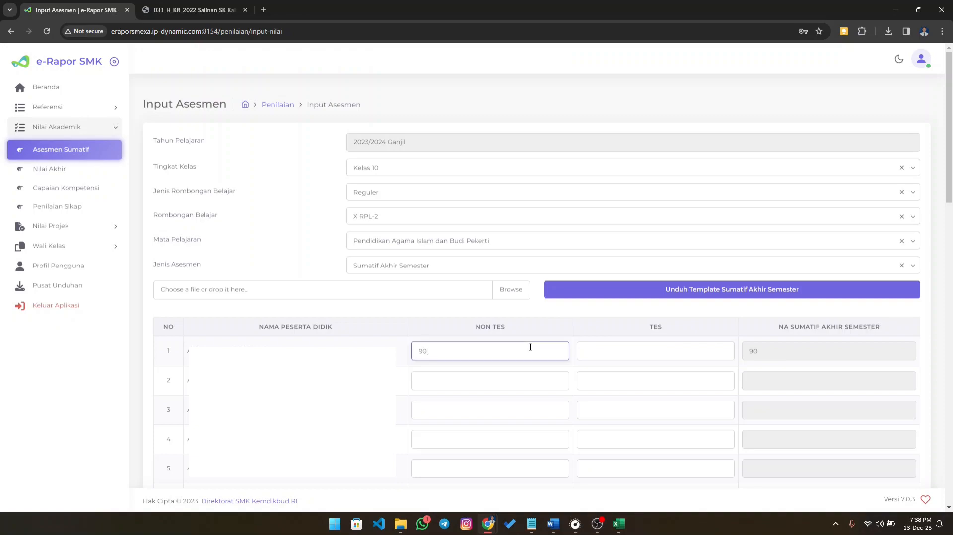
left_click(671, 350)
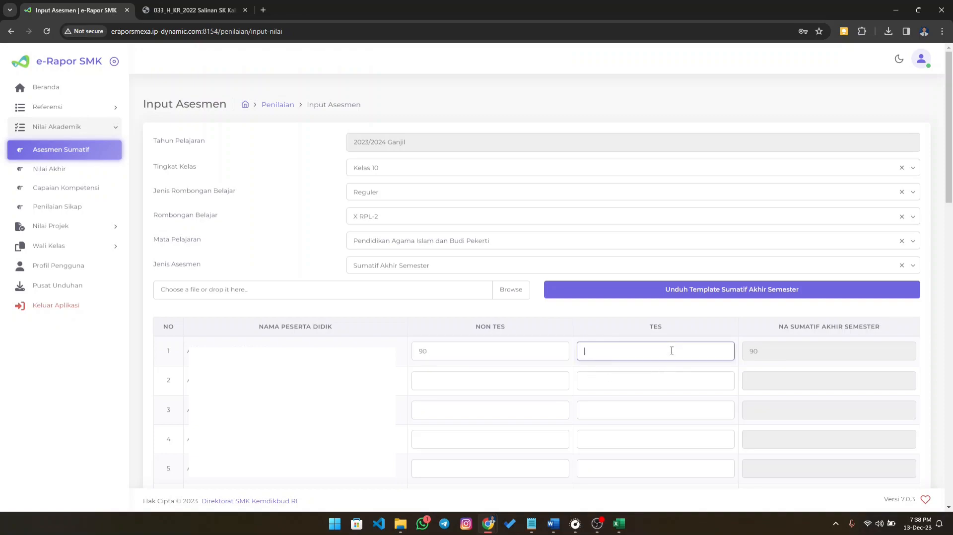
type("75")
left_click_drag(793, 329, 877, 333)
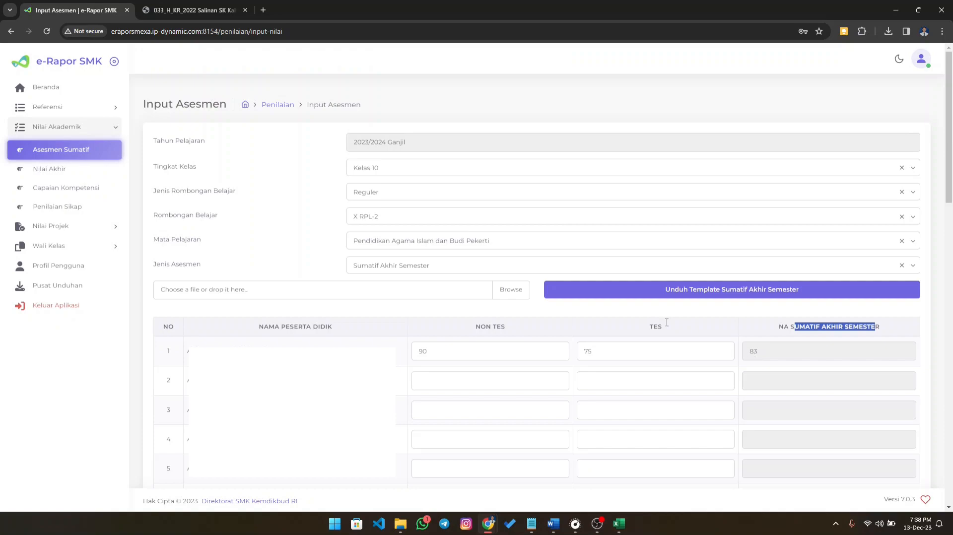
- Review the Jenis Asesmen options, keeping Sumatif Akhir Semester selected
left_click(413, 269)
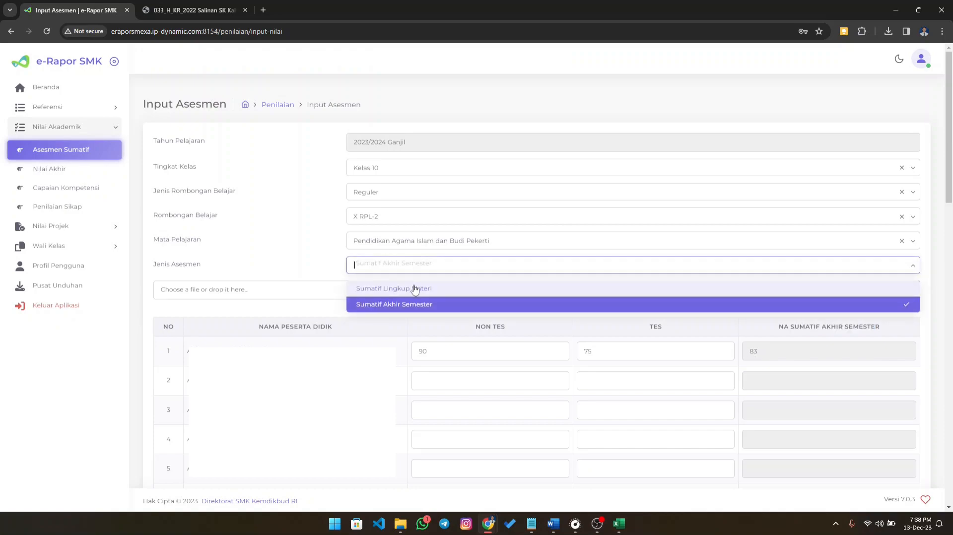
left_click(312, 256)
left_click(413, 271)
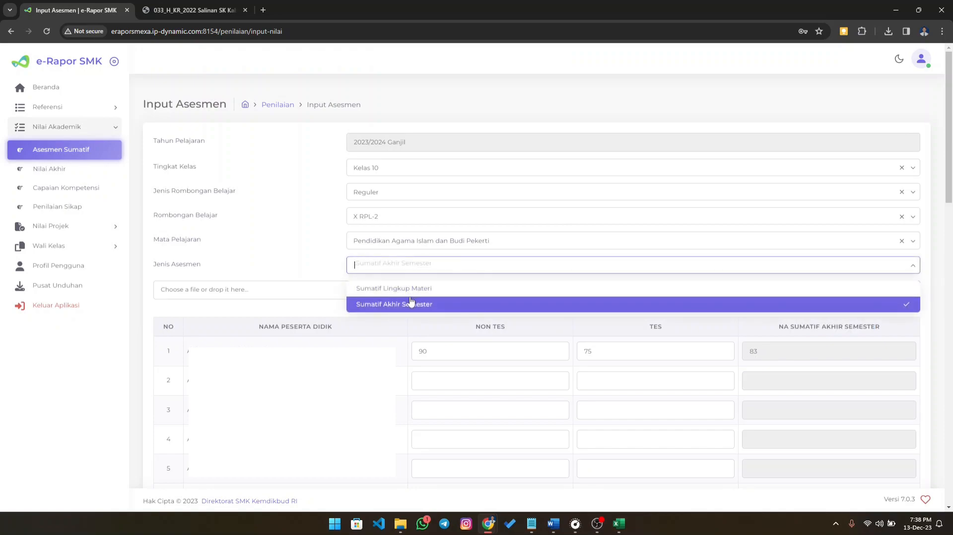
left_click(411, 303)
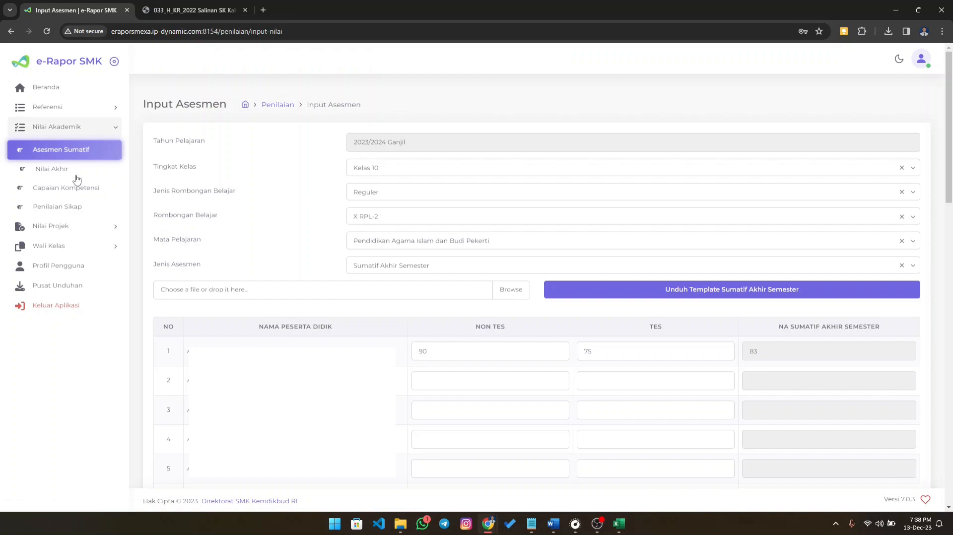
- Open the Nilai Akhir entry form and choose Kelas 10, Jenis Rombongan Belajar Reguler and class X RPL-2
left_click(52, 174)
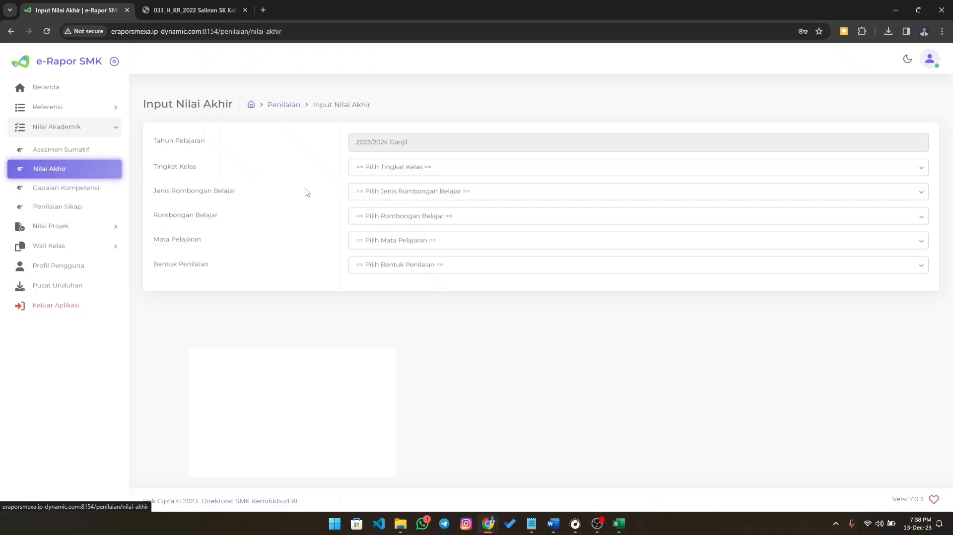
left_click(387, 169)
left_click(397, 193)
left_click(398, 195)
left_click(396, 217)
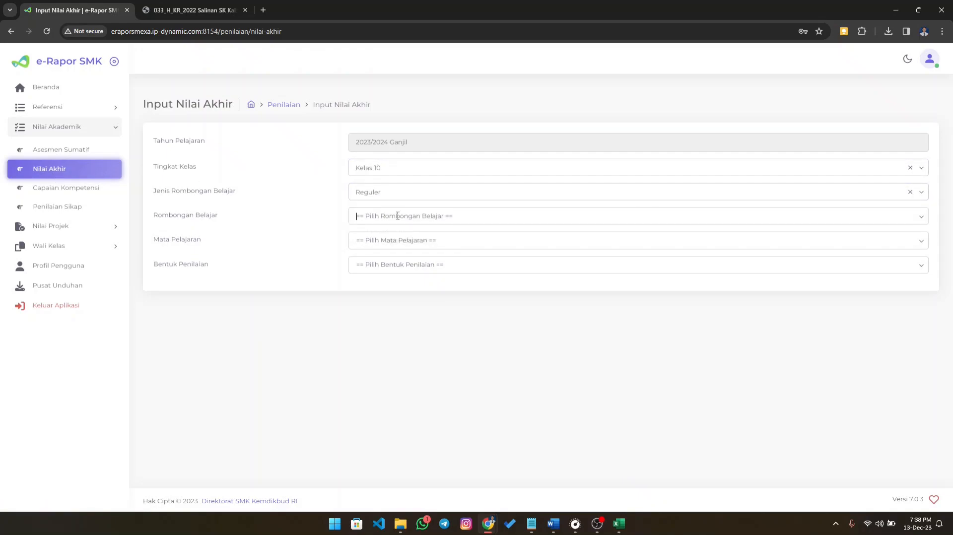
left_click(398, 216)
left_click(387, 245)
- Choose Pendidikan Agama Islam dan Budi Pekerti and set the Bentuk Penilaian to Nilai Asesmen to view its final-score table
left_click(407, 241)
left_click(407, 265)
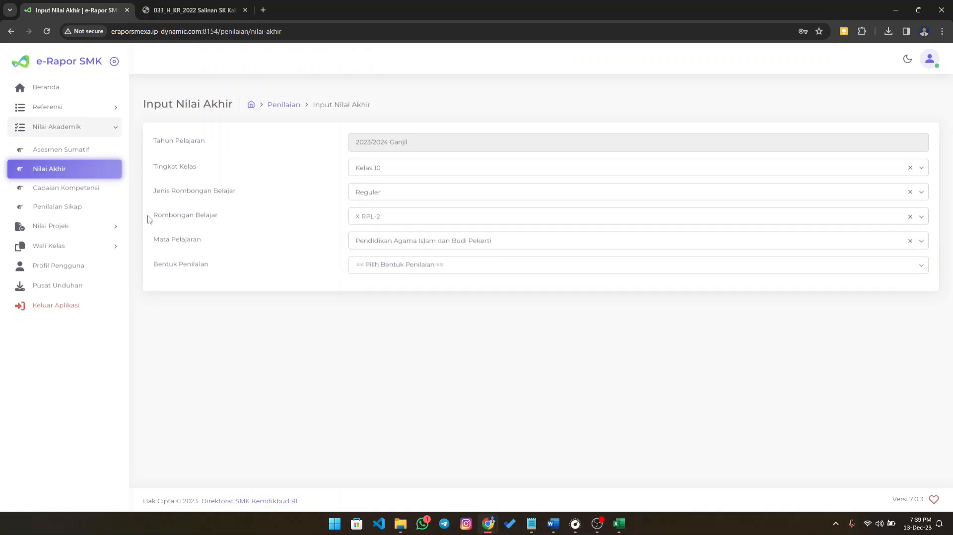
left_click(405, 264)
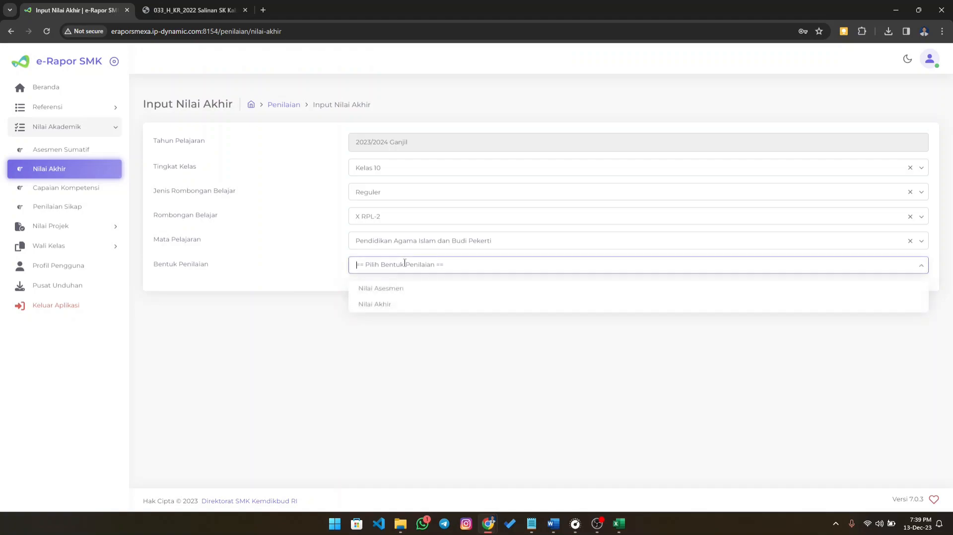
left_click(405, 289)
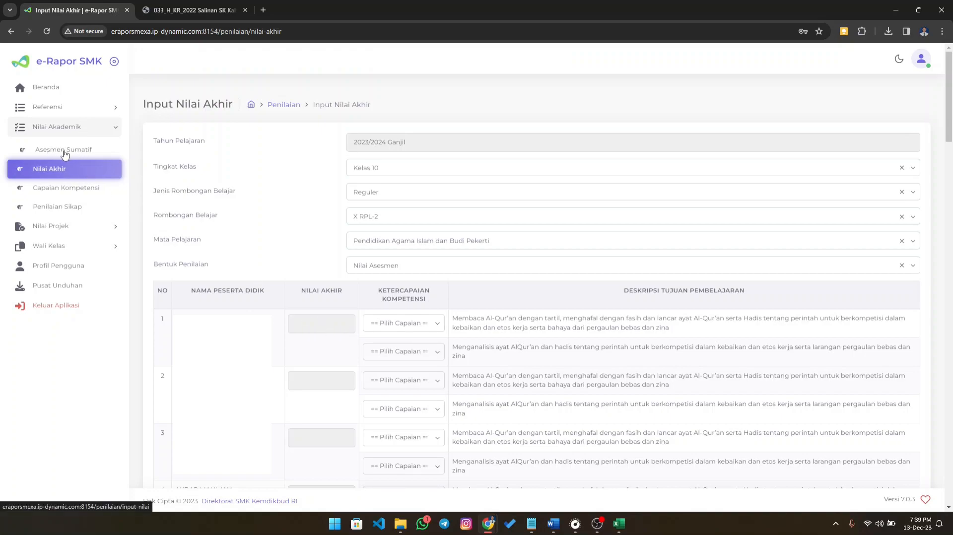
- Review the Capaian Pembelajaran data in the reference section
left_click(64, 112)
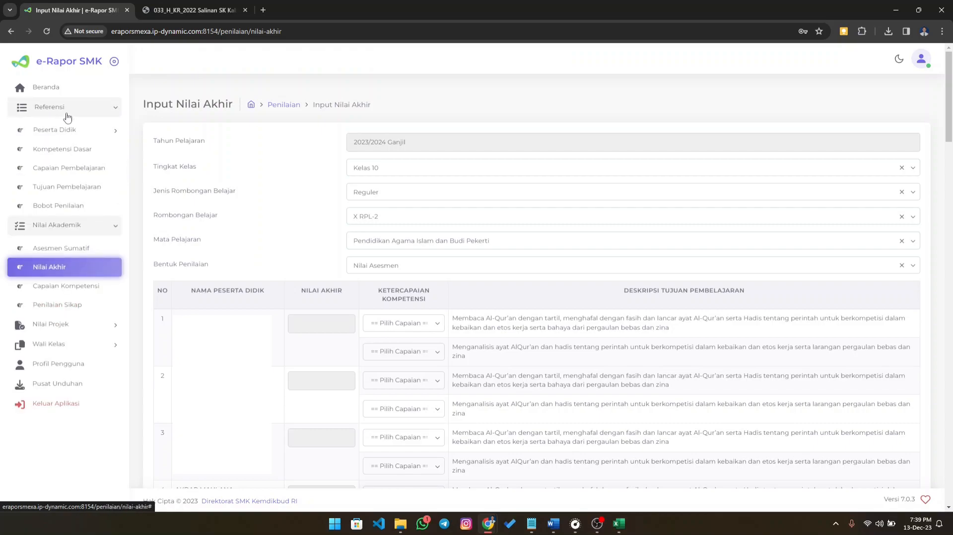
left_click(64, 168)
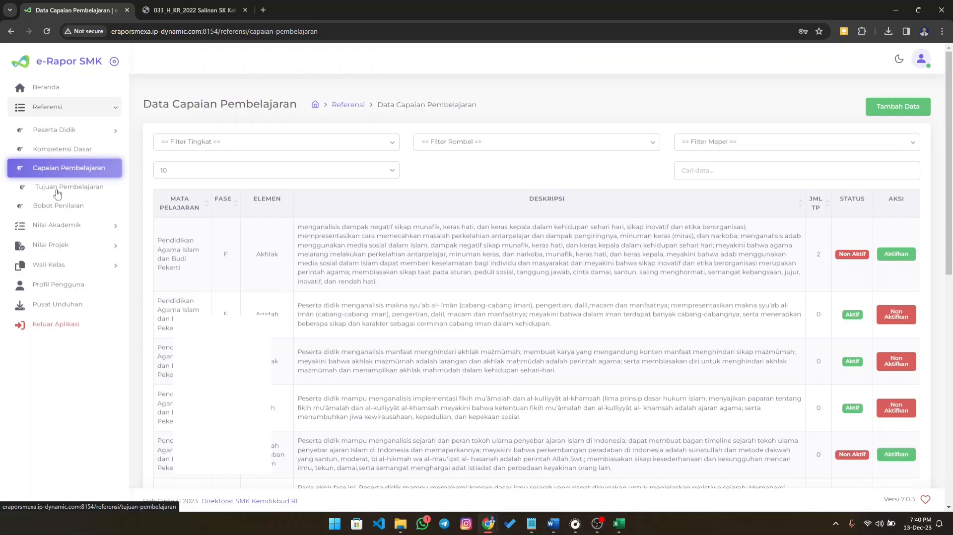
left_click(59, 224)
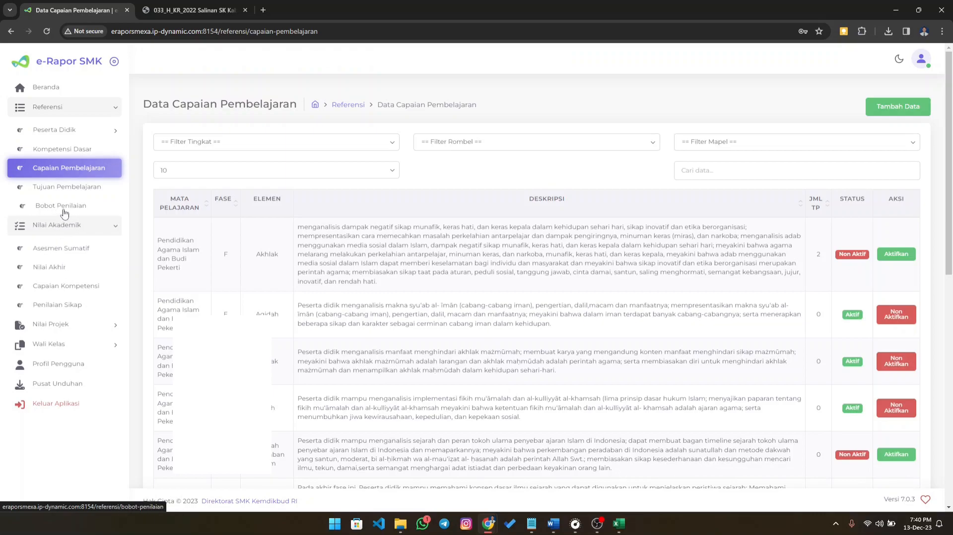
- Return to the Nilai Akhir entry form and select Kelas 10, Reguler and X RPL-2 again
left_click(55, 268)
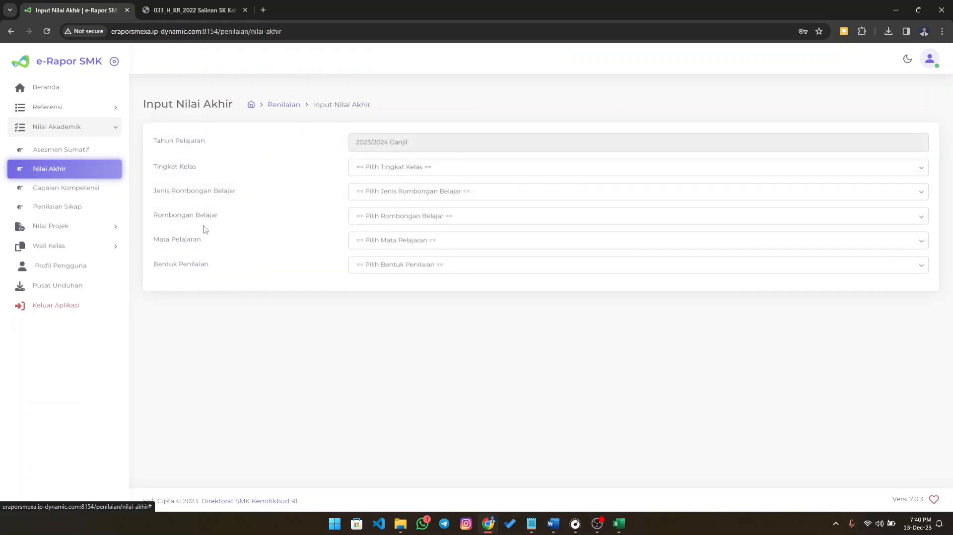
left_click(382, 169)
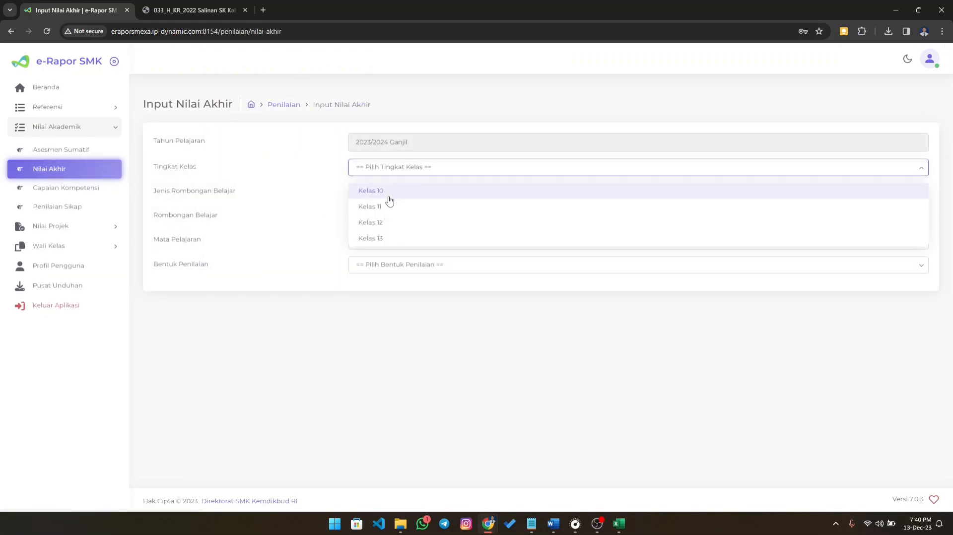
left_click(390, 197)
left_click(388, 197)
left_click(387, 216)
left_click(385, 217)
left_click(383, 241)
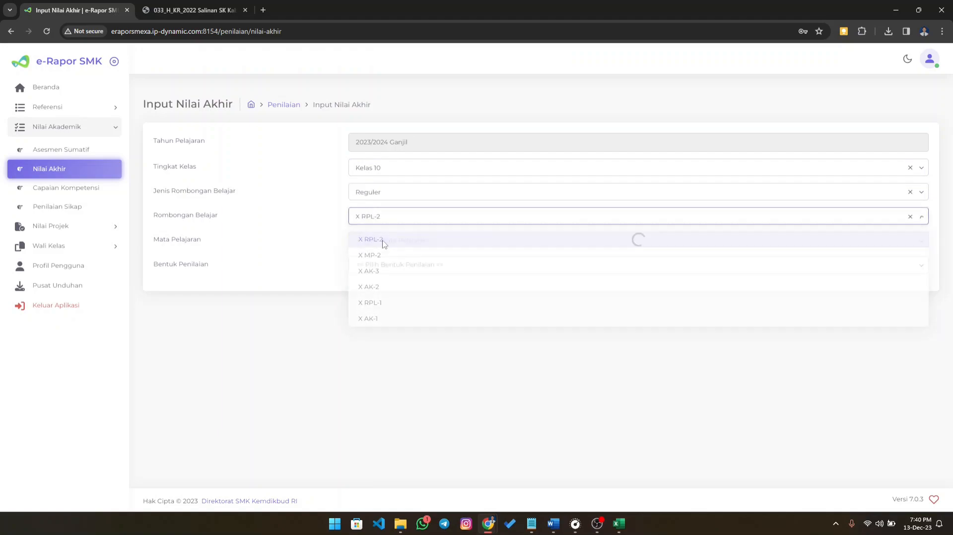
- Select Pendidikan Agama Islam dan Budi Pekerti as the subject and Nilai Akhir as the Bentuk Penilaian
left_click(386, 241)
left_click(389, 268)
left_click(383, 264)
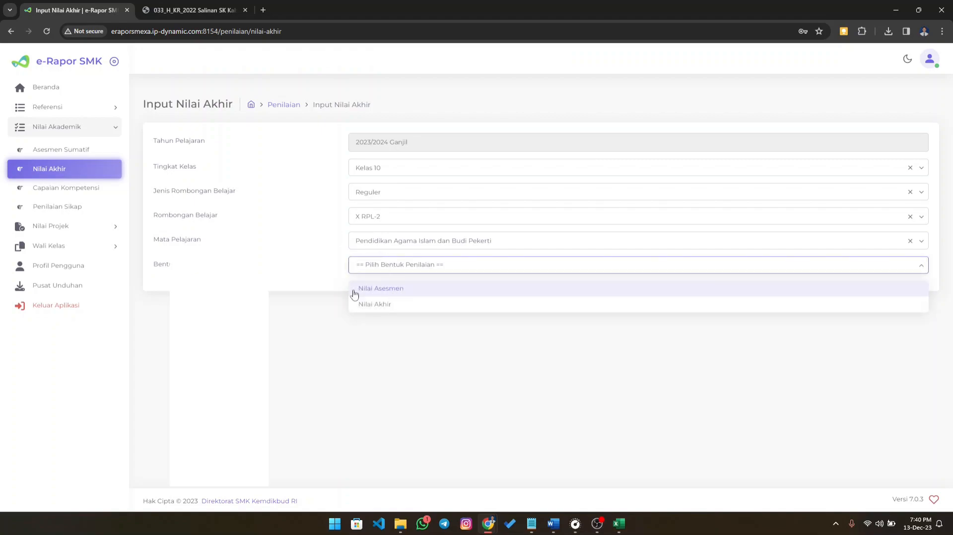
left_click(378, 307)
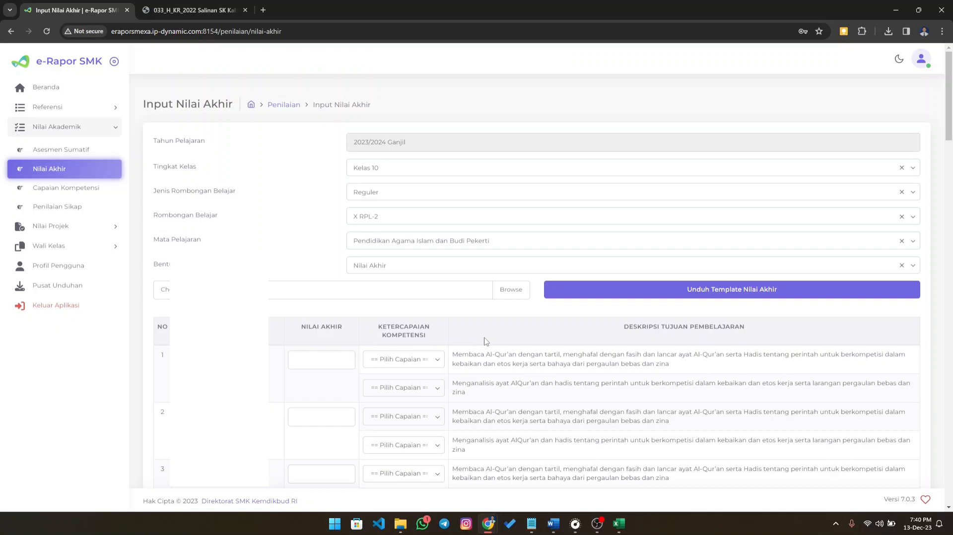
- Set the Nilai Akhir of the first student in the table to 90
scroll(487, 338, "down", 2)
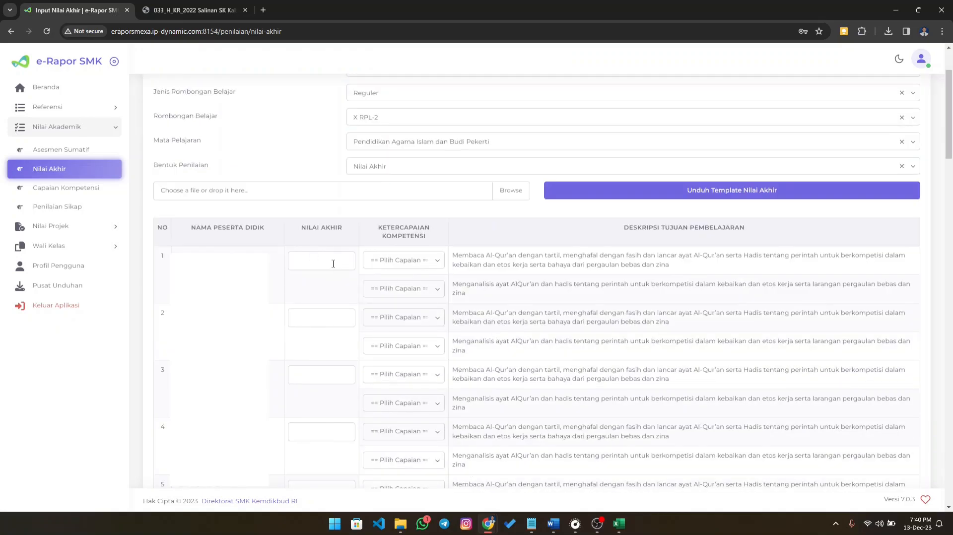
left_click(323, 260)
left_click_drag(176, 255, 257, 257)
left_click(328, 264)
type("90")
- Set the first student's Ketercapaian Kompetensi to Tercapai for the "Membaca Al-Qur'an" objective and Tidak tercapai for the "Menganalisis ayat" objective
left_click_drag(379, 227, 423, 238)
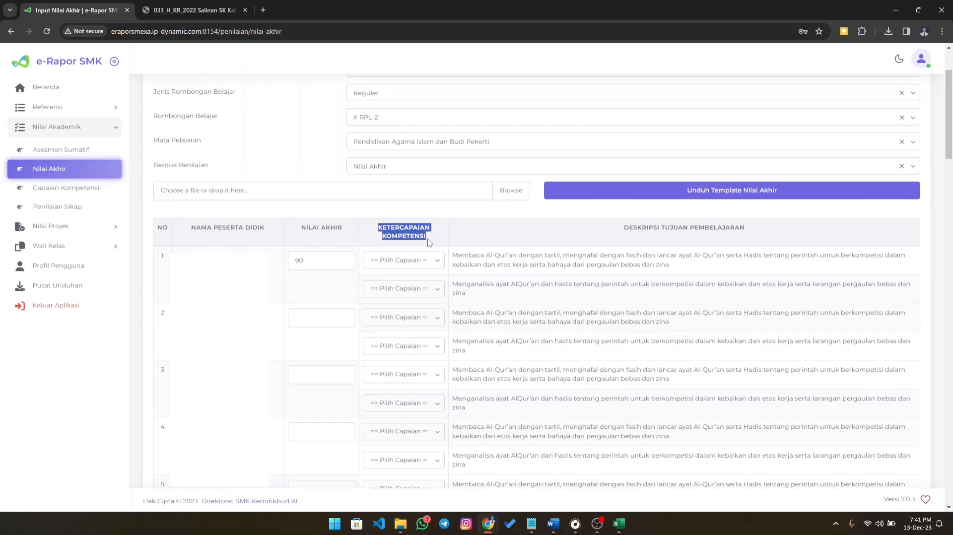
left_click(441, 241)
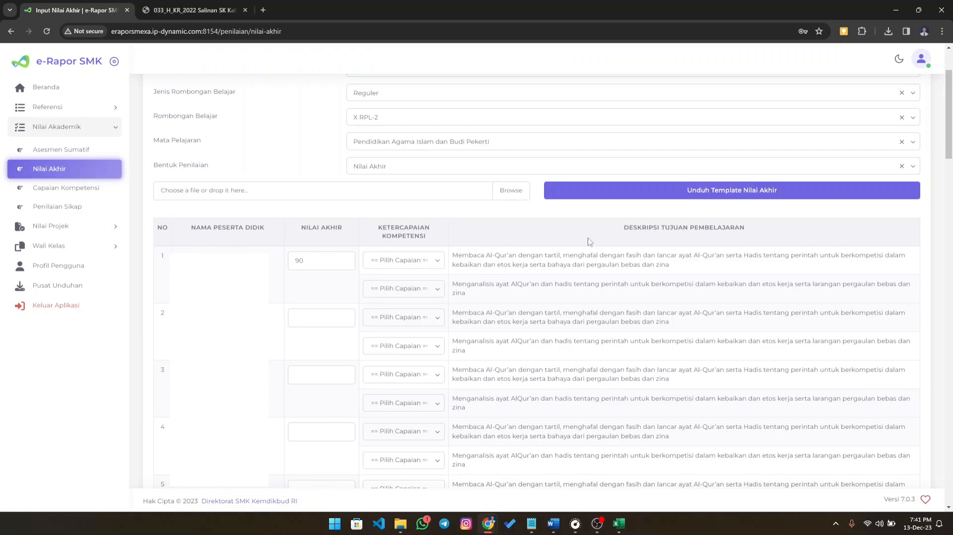
left_click(436, 265)
left_click(411, 299)
left_click(439, 292)
left_click(419, 316)
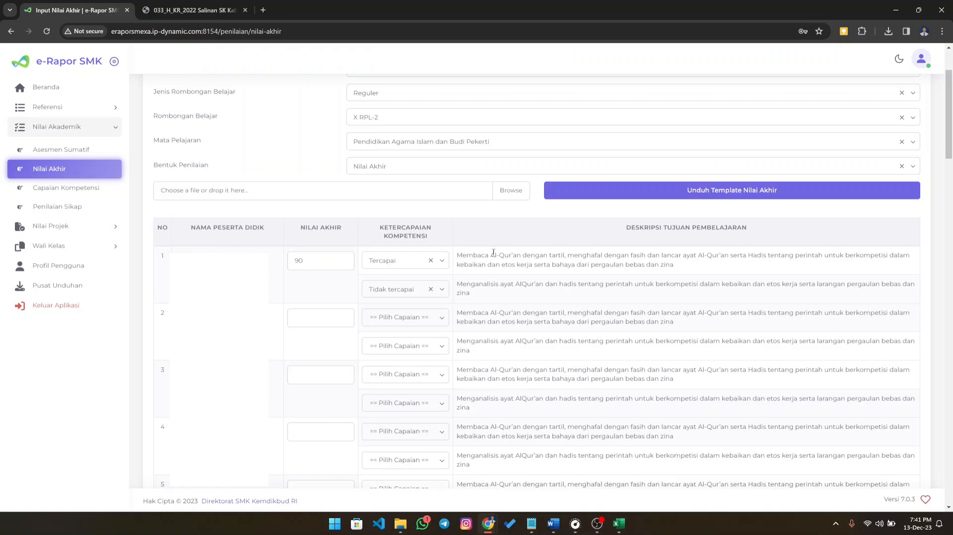
- Save the Nilai Akhir entries for Pendidikan Agama Islam dan Budi Pekerti in class X RPL-2 and close the confirmation
left_click_drag(625, 228, 762, 236)
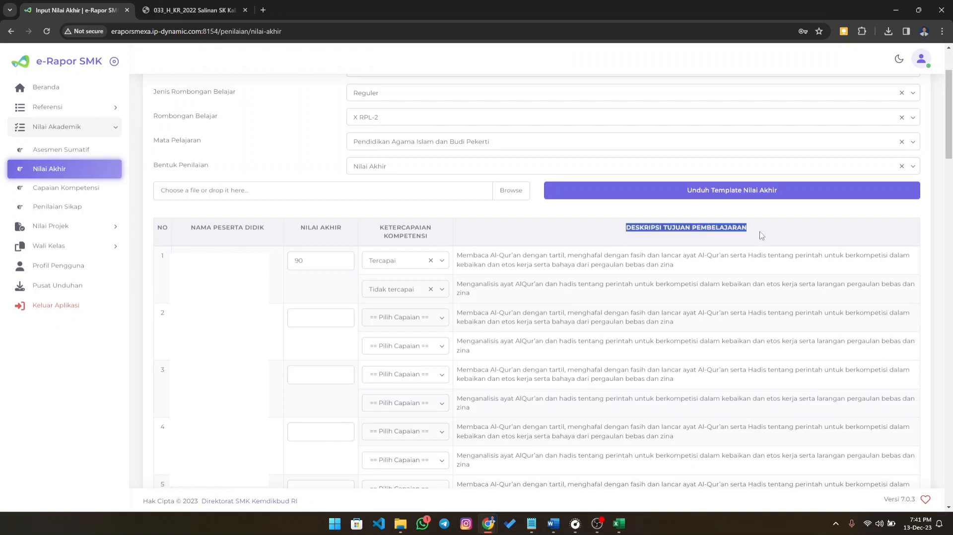
left_click(505, 262)
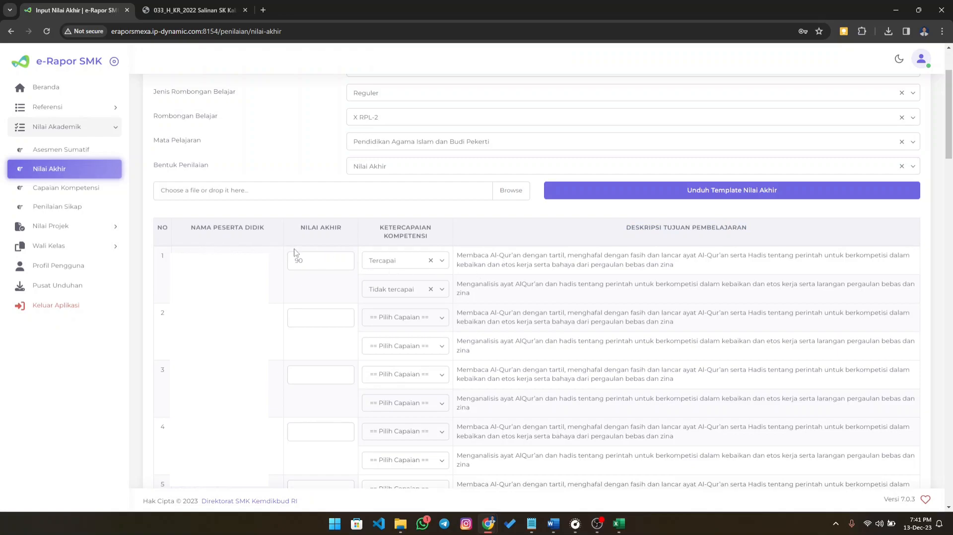
left_click(316, 259)
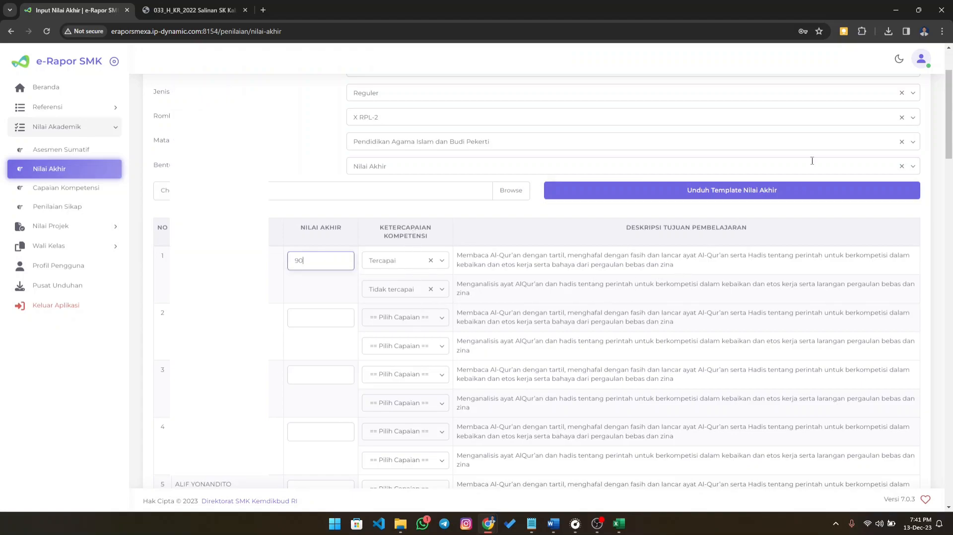
scroll(645, 283, "down", 20)
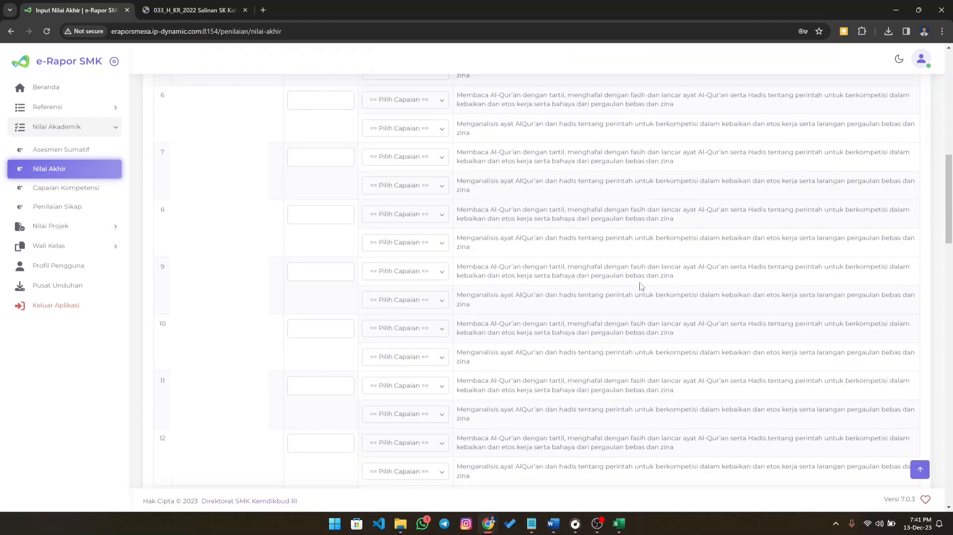
scroll(677, 305, "down", 8)
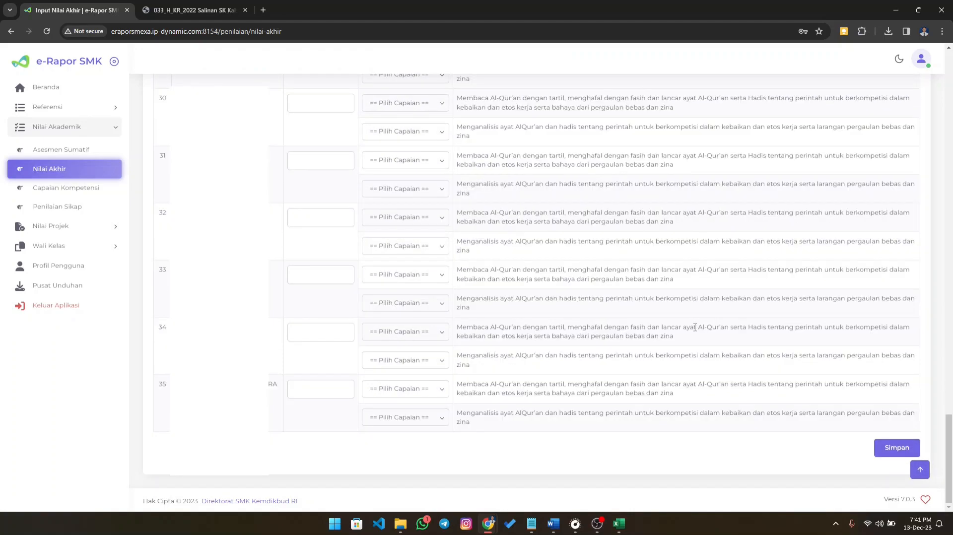
left_click(893, 446)
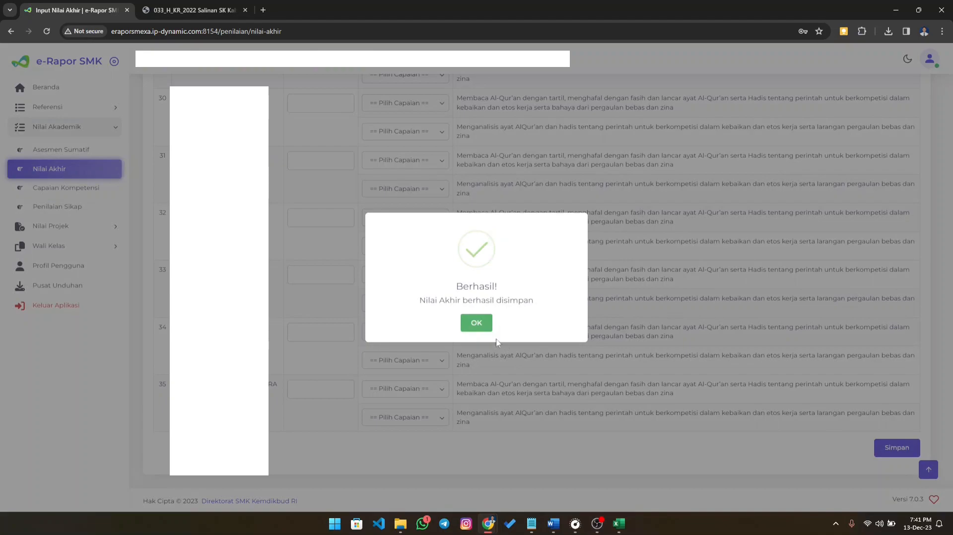
left_click(474, 325)
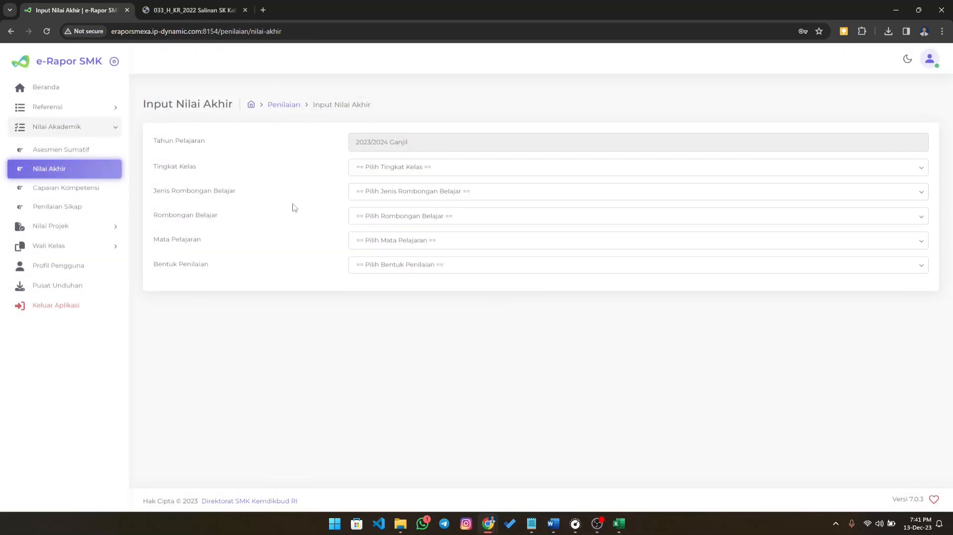
- Open Capaian Kompetensi for Kelas 10, Reguler, X RPL-2 and the subject Pendidikan Agama Islam dan Budi Pekerti
left_click(62, 192)
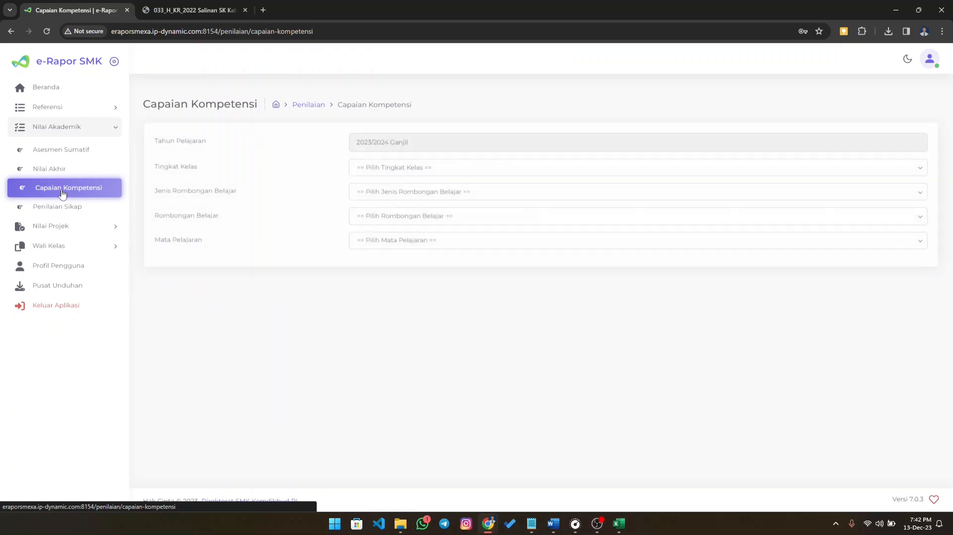
left_click(392, 169)
left_click(374, 190)
left_click(375, 193)
left_click(378, 212)
left_click(391, 222)
left_click(383, 240)
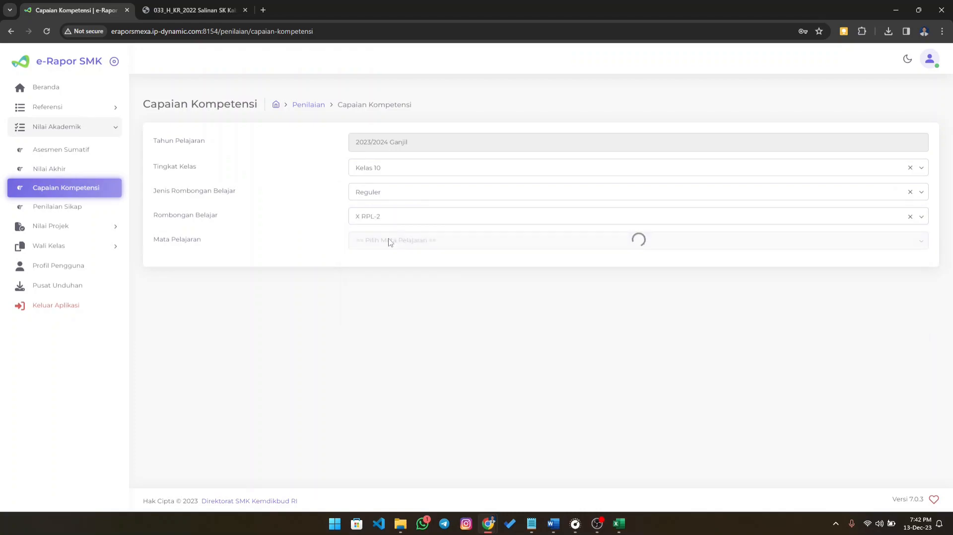
left_click(390, 242)
left_click(389, 264)
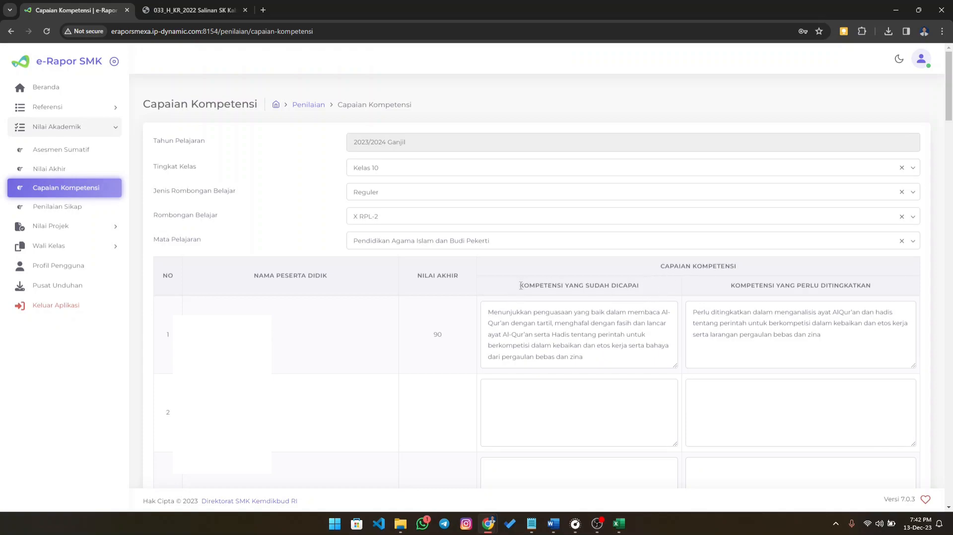
- Examine the first student's final grade and the descriptions under Kompetensi yang Sudah Dicapai and Kompetensi yang Perlu Ditingkatkan
left_click_drag(488, 312, 626, 316)
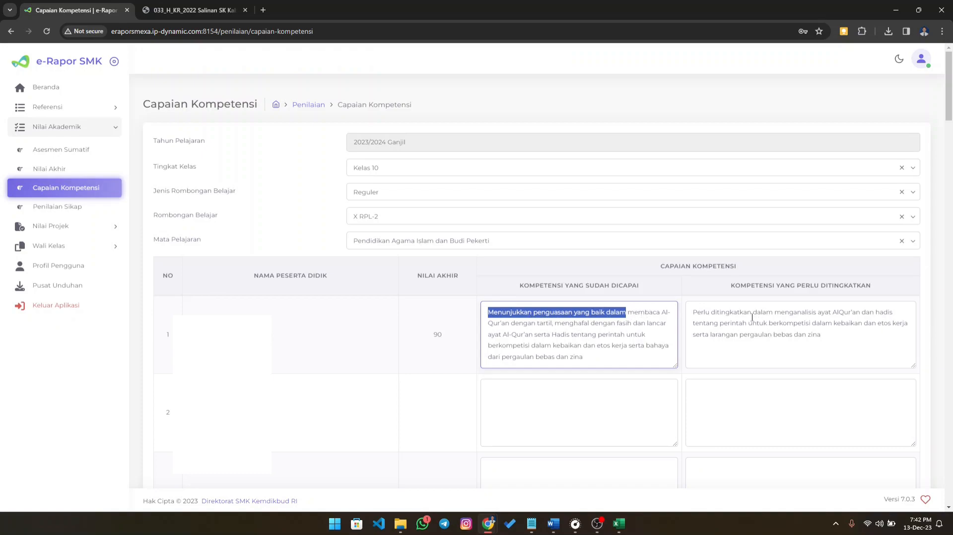
left_click(732, 288)
left_click_drag(732, 288, 870, 293)
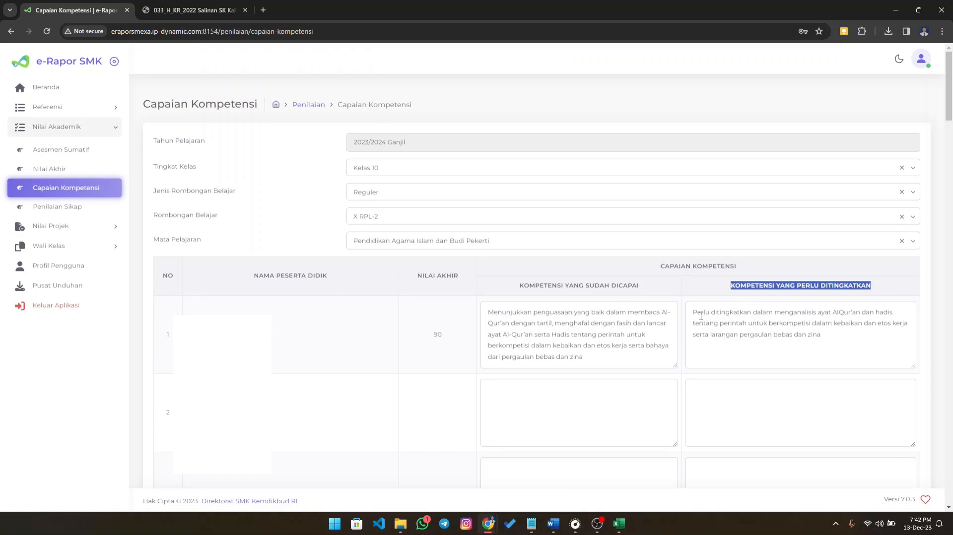
left_click_drag(694, 314, 772, 314)
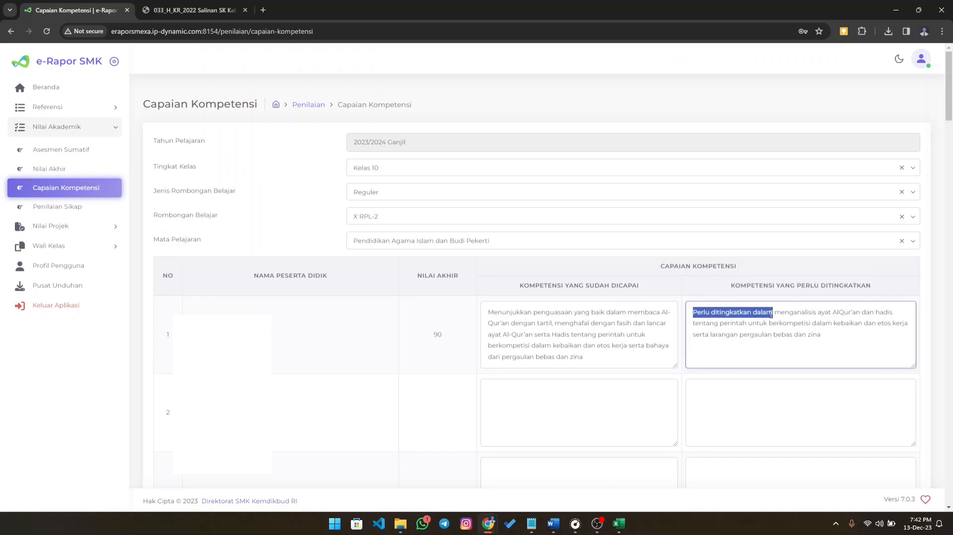
left_click(741, 334)
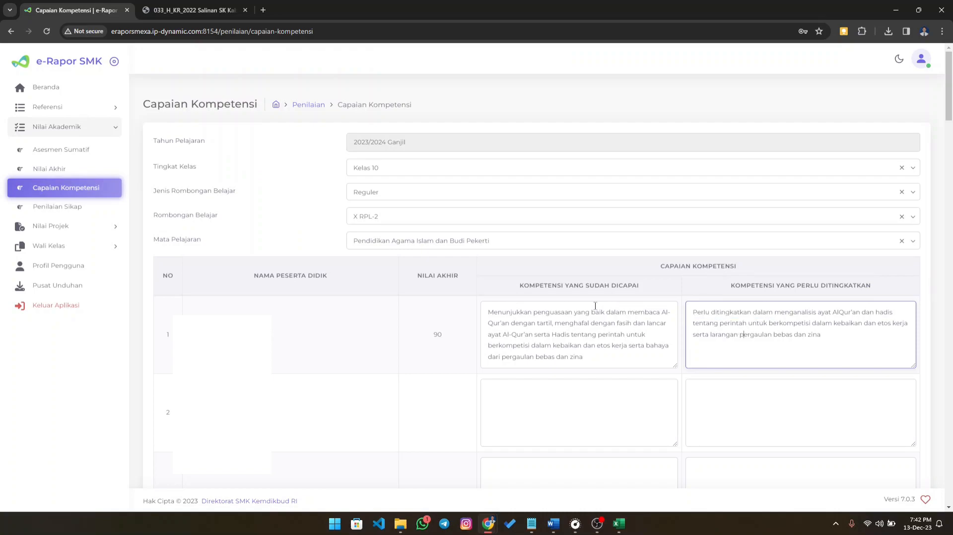
left_click_drag(489, 314, 620, 309)
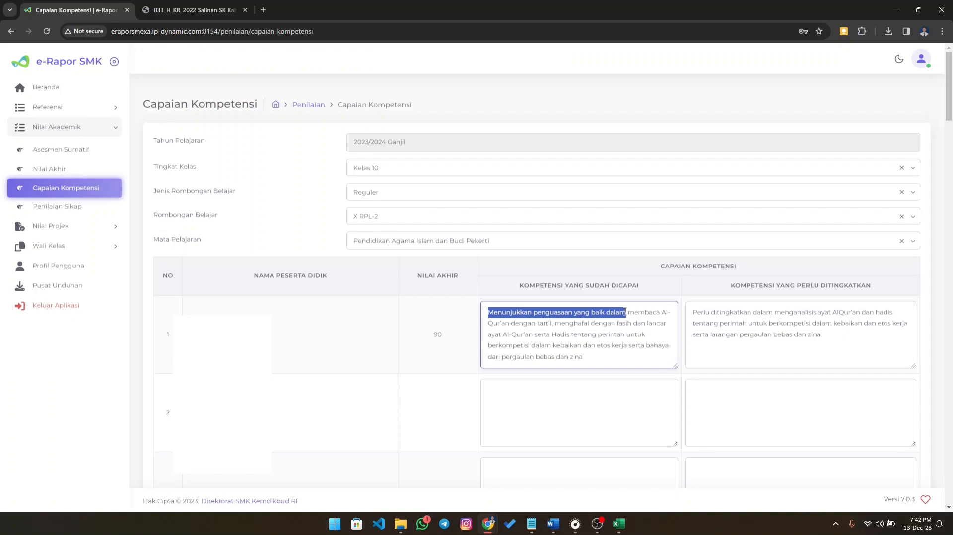
left_click_drag(694, 313, 774, 318)
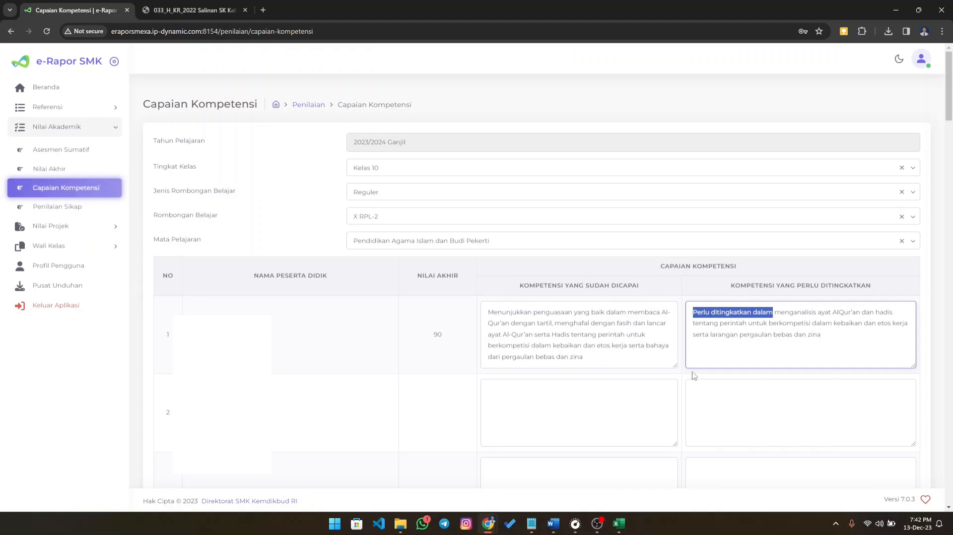
left_click(586, 320)
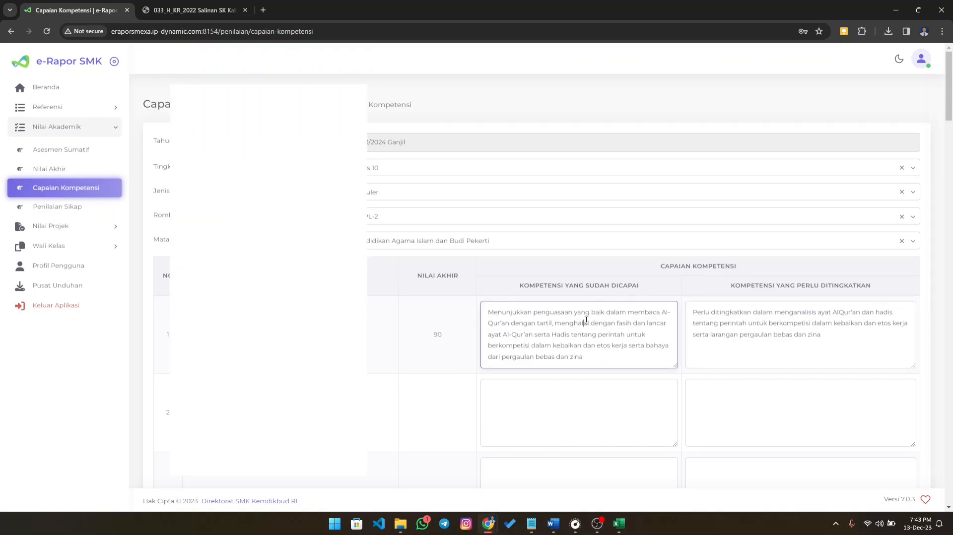
scroll(575, 311, "down", 2)
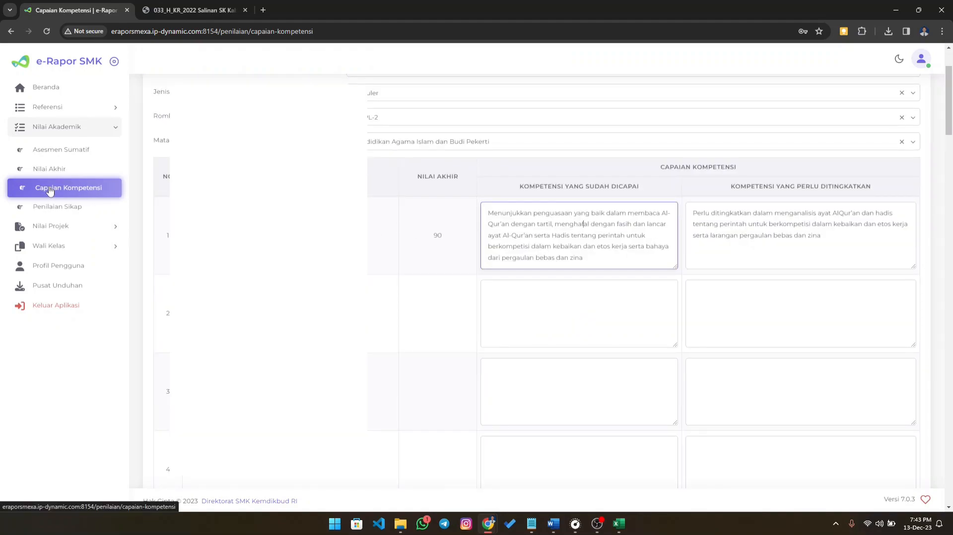
double_click(437, 236)
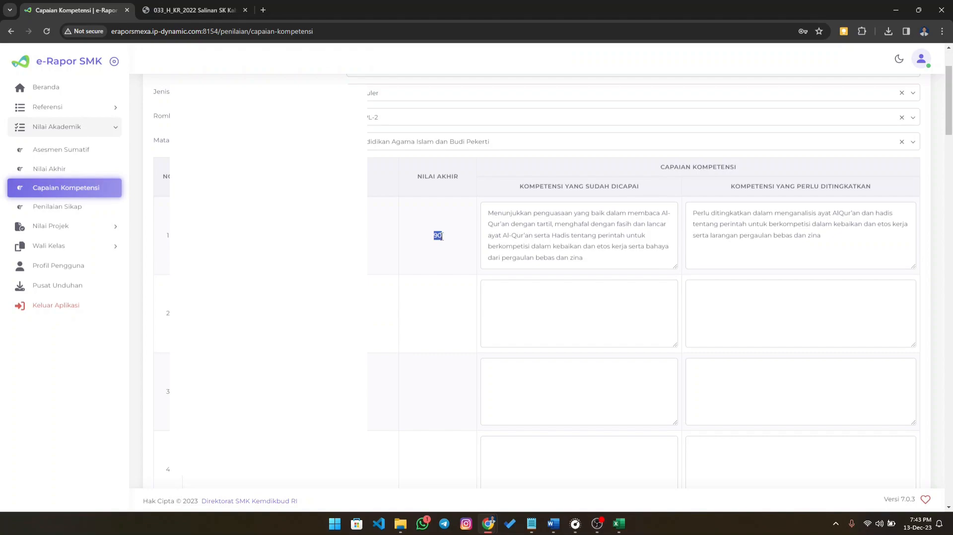
left_click_drag(515, 217, 645, 251)
- Save the Capaian Kompetensi descriptions for class X RPL-2 and close the confirmation
scroll(752, 262, "down", 10)
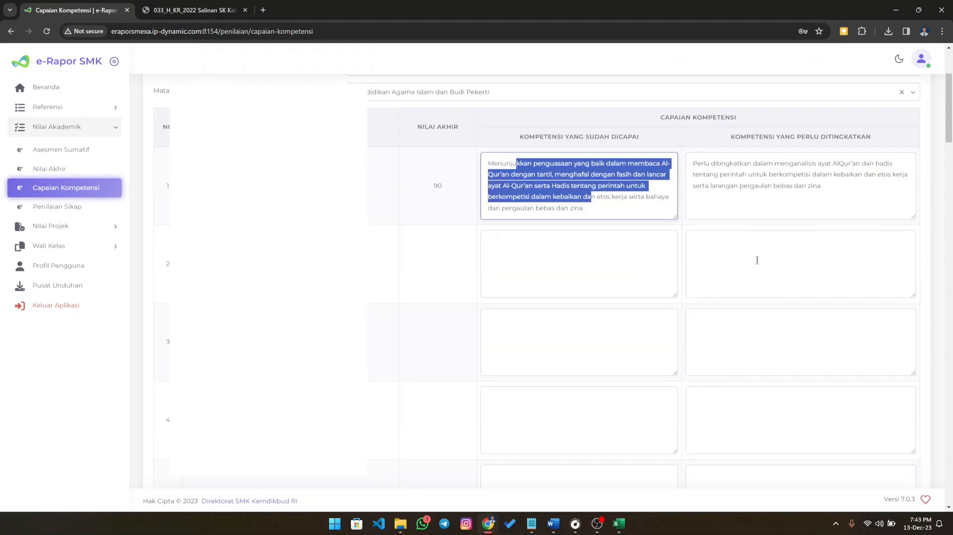
scroll(754, 260, "down", 20)
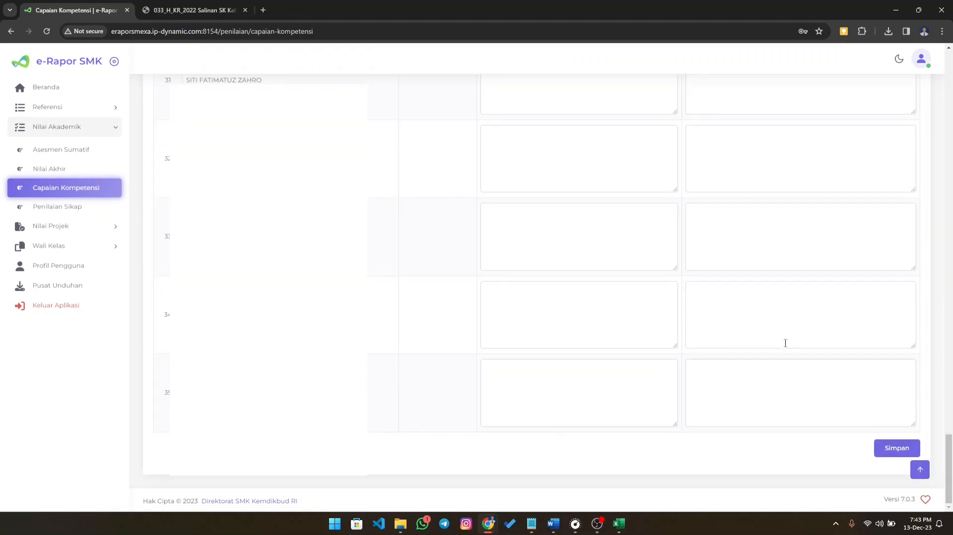
left_click(903, 451)
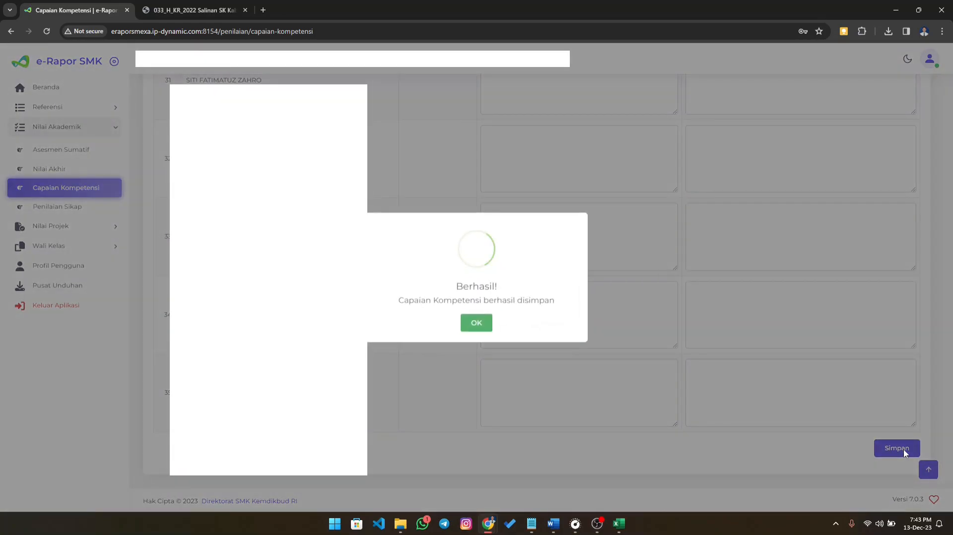
left_click(474, 322)
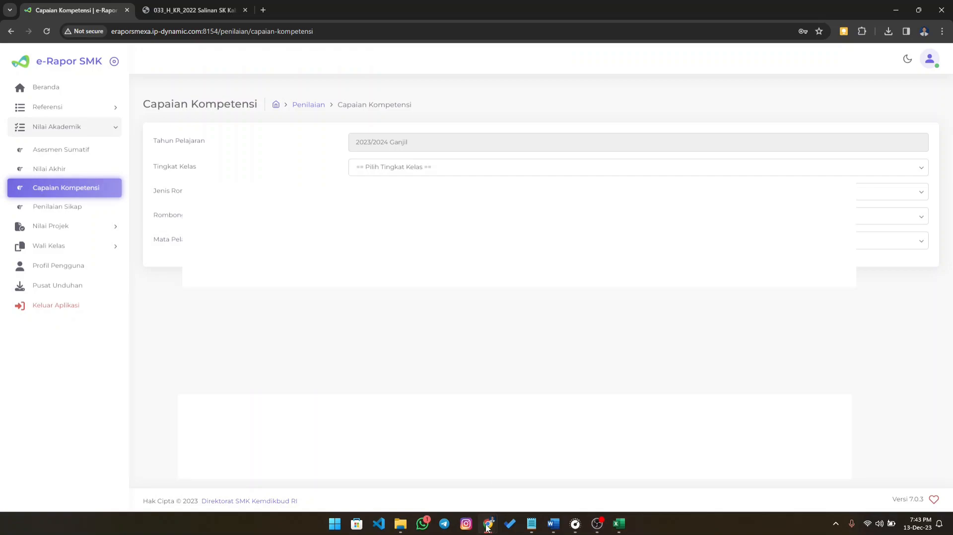
- Switch to the Incognito e-Rapor window with the Wali Kelas account and open the first student's Rapor Akademik from Cetak Rapor
mouse_move(497, 524)
left_click(523, 482)
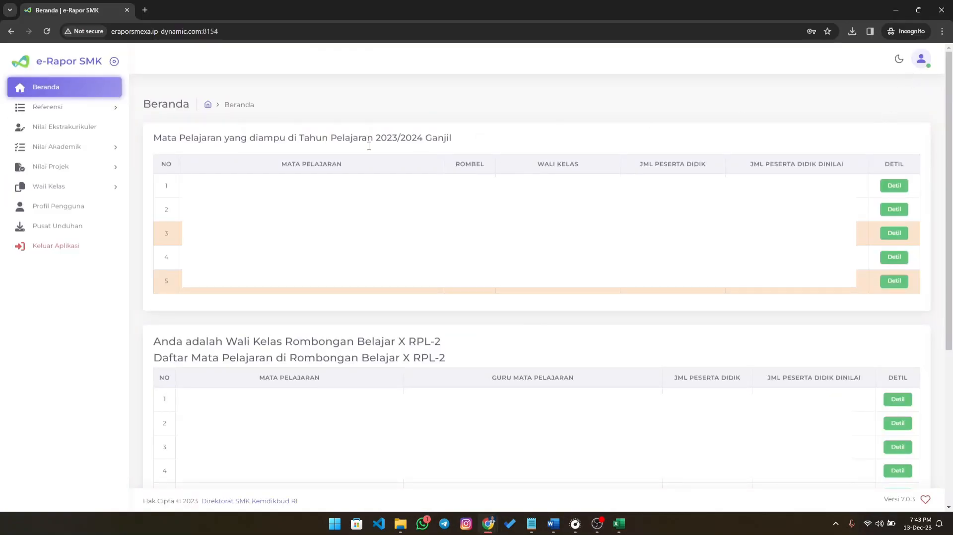
left_click(55, 188)
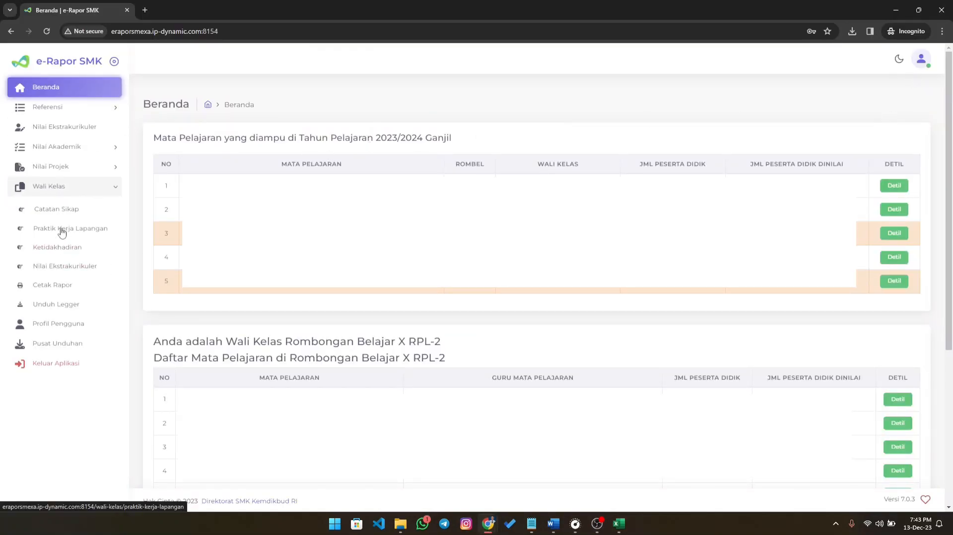
left_click(65, 287)
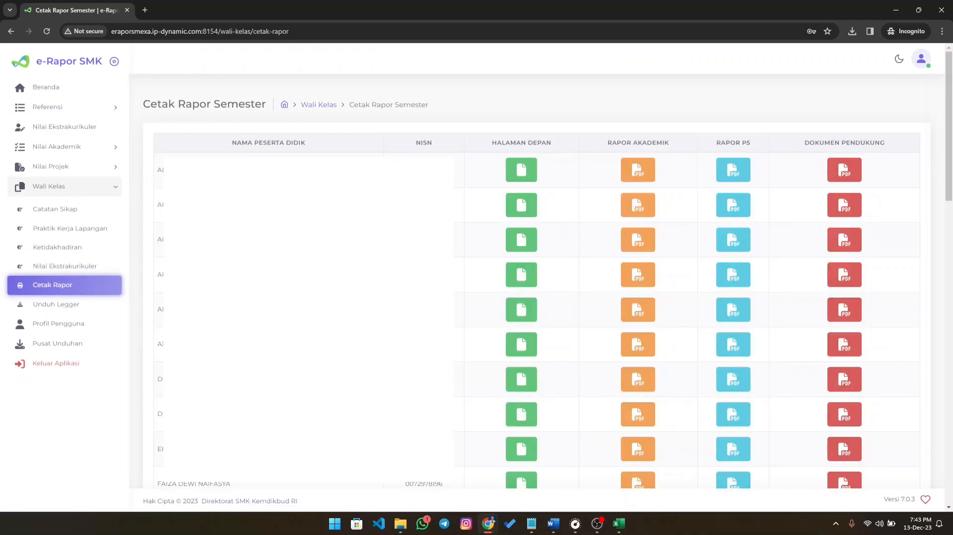
left_click(644, 176)
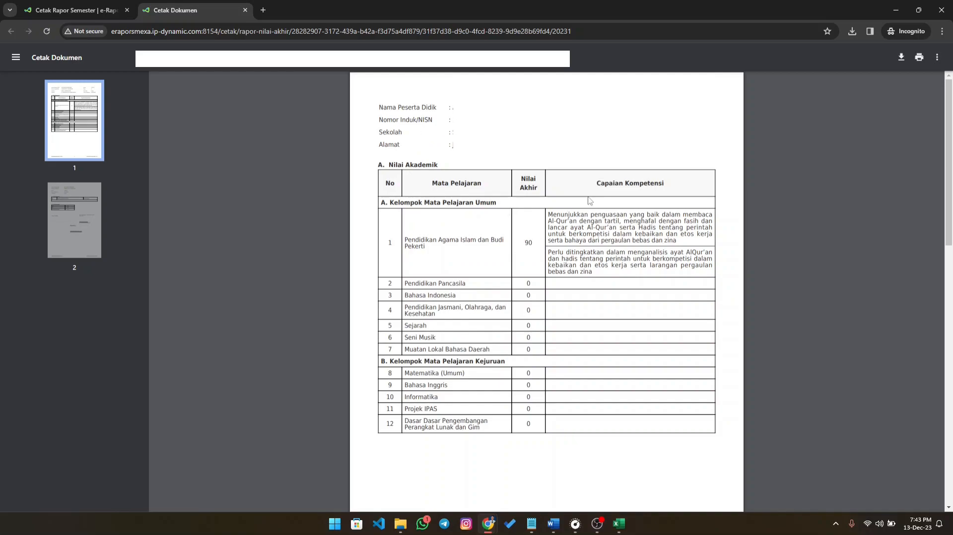
- Examine the Capaian Kompetensi descriptions for Pendidikan Agama Islam dan Budi Pekerti in the academic report
left_click_drag(550, 215, 678, 242)
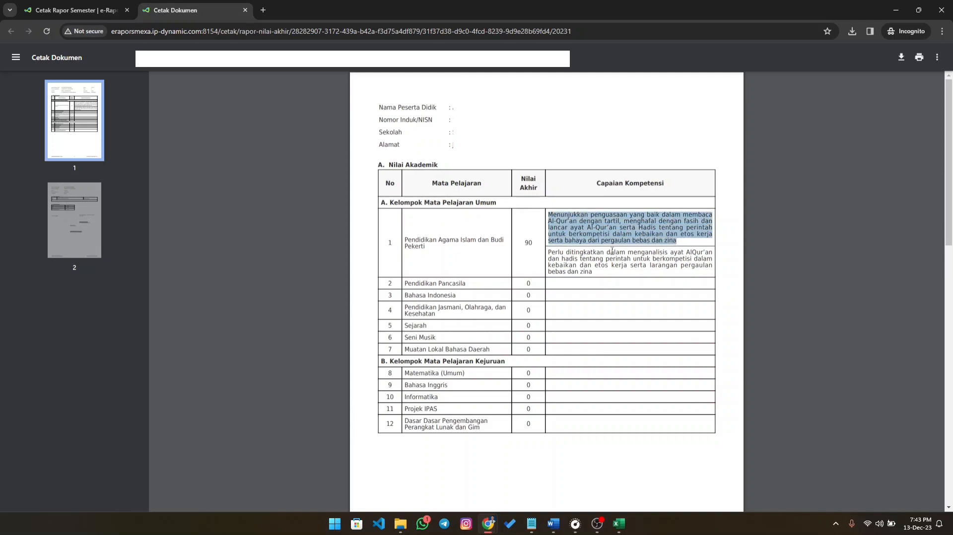
left_click(547, 247)
left_click_drag(551, 217, 649, 217)
left_click(564, 253)
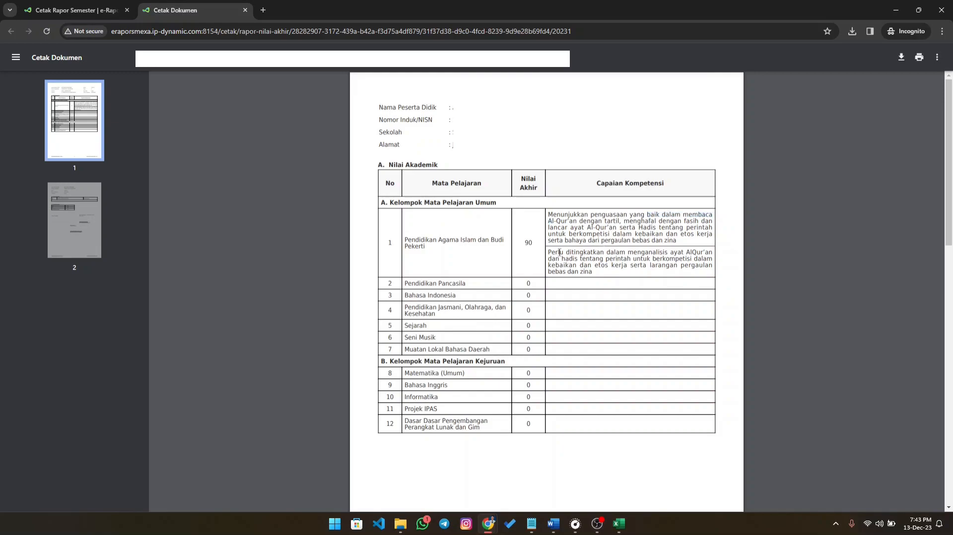
left_click_drag(548, 254, 674, 254)
left_click(621, 251)
left_click(597, 524)
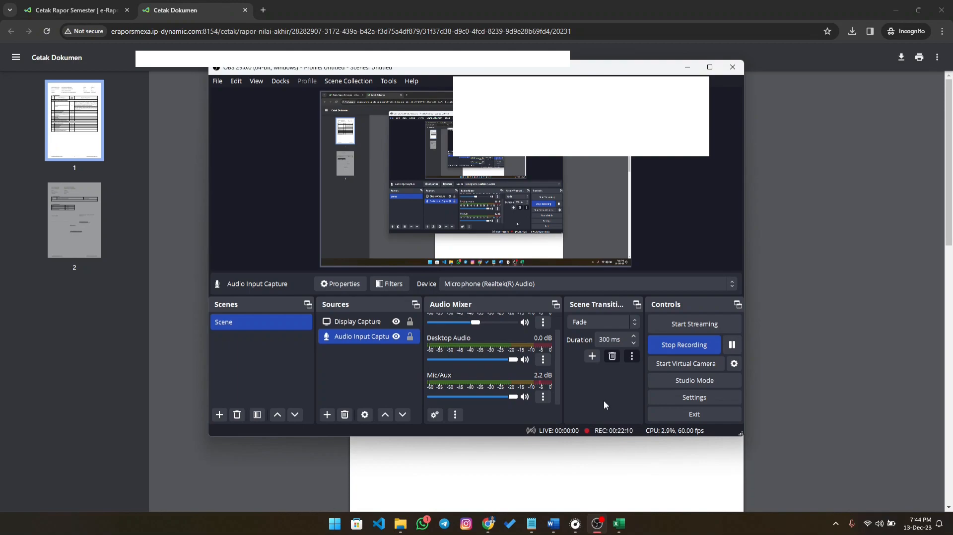